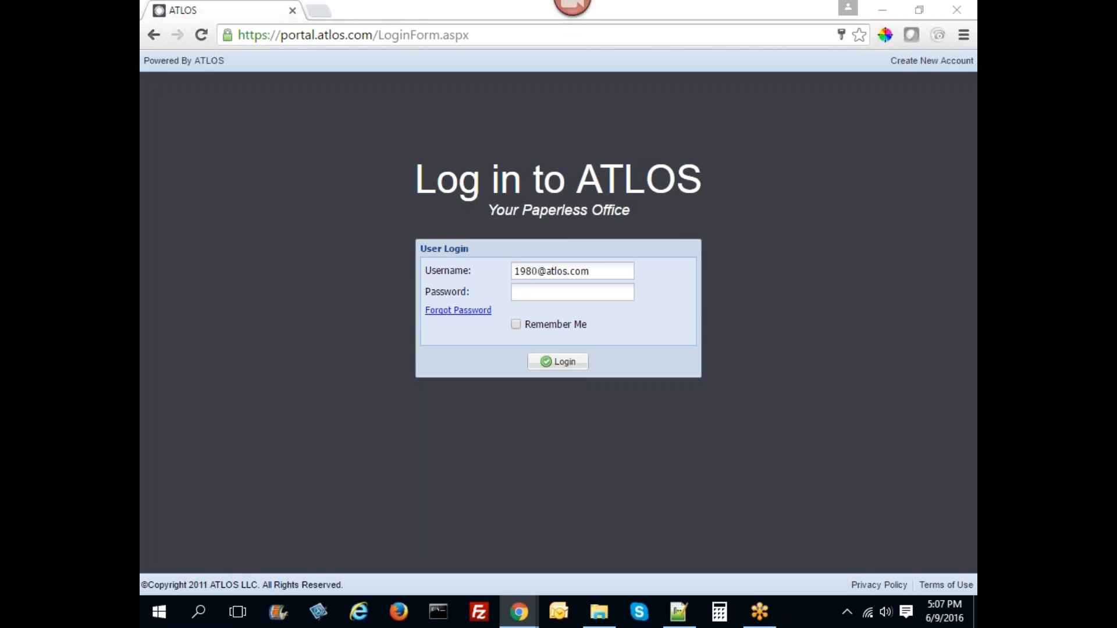
- Log in under the prefilled username by entering the account password
left_click(559, 294)
type("********")
key("Return")
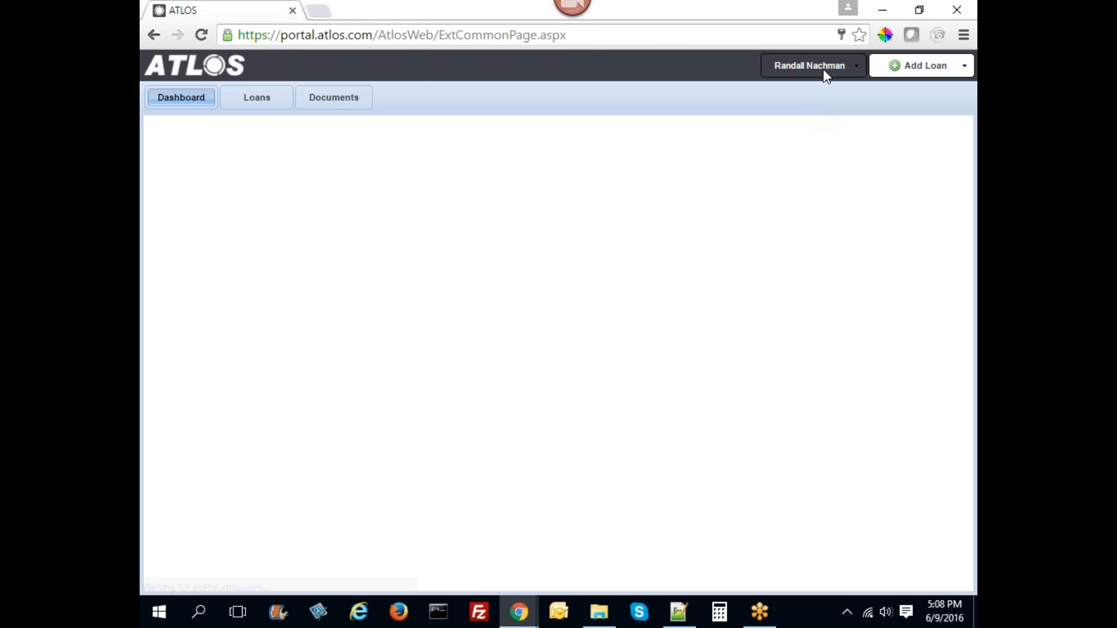
- From the user menu, go to Site Administration and open Form Data's Web Form Builder list
left_click(821, 69)
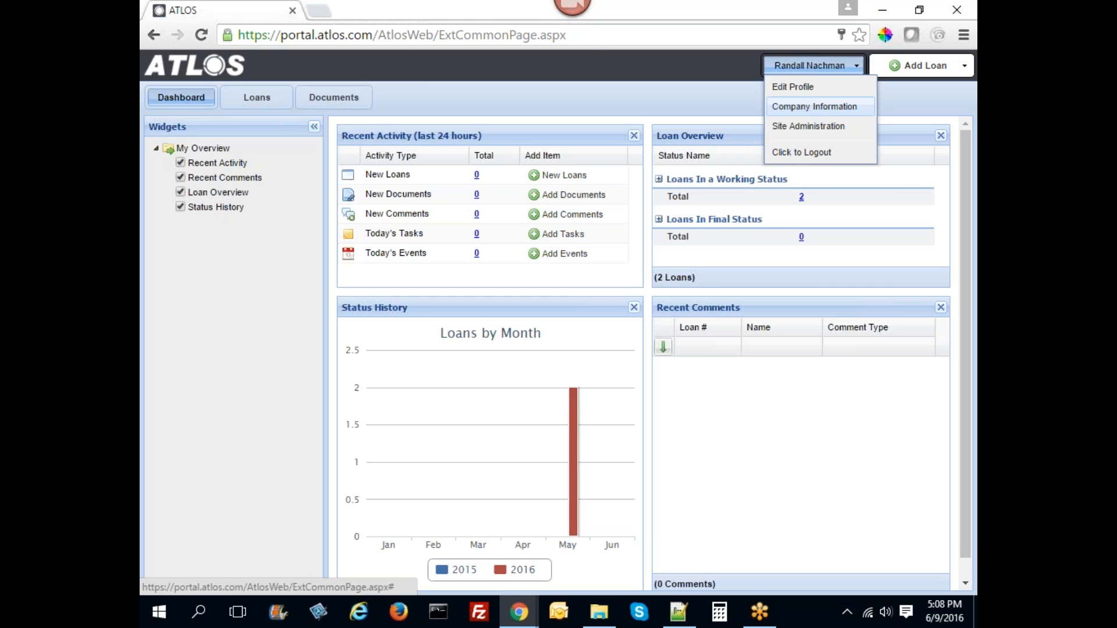
left_click(811, 126)
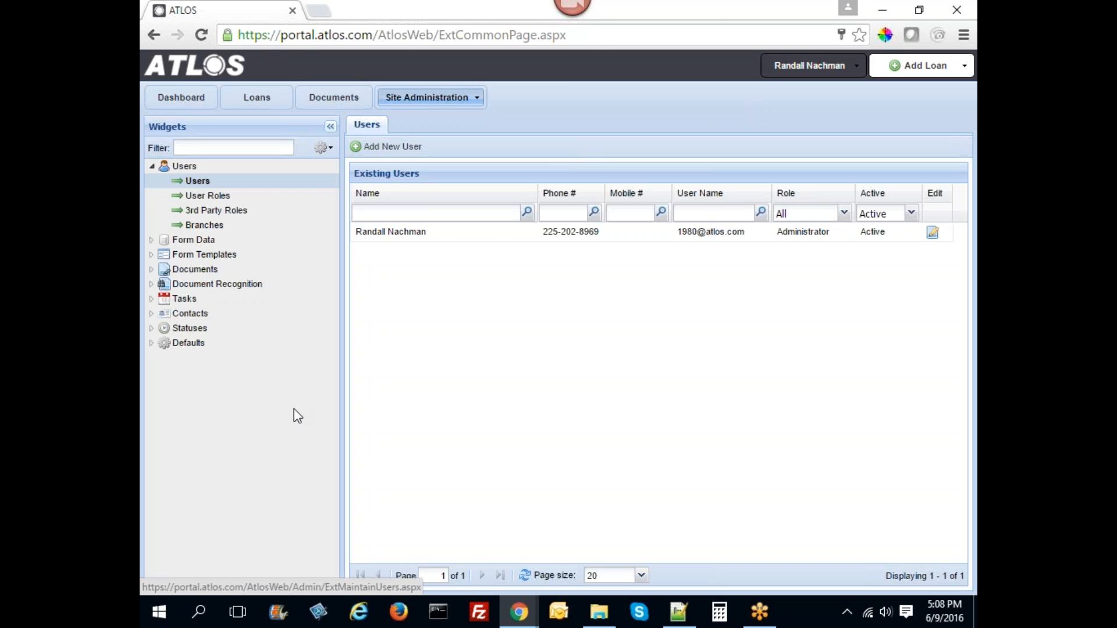
left_click(152, 166)
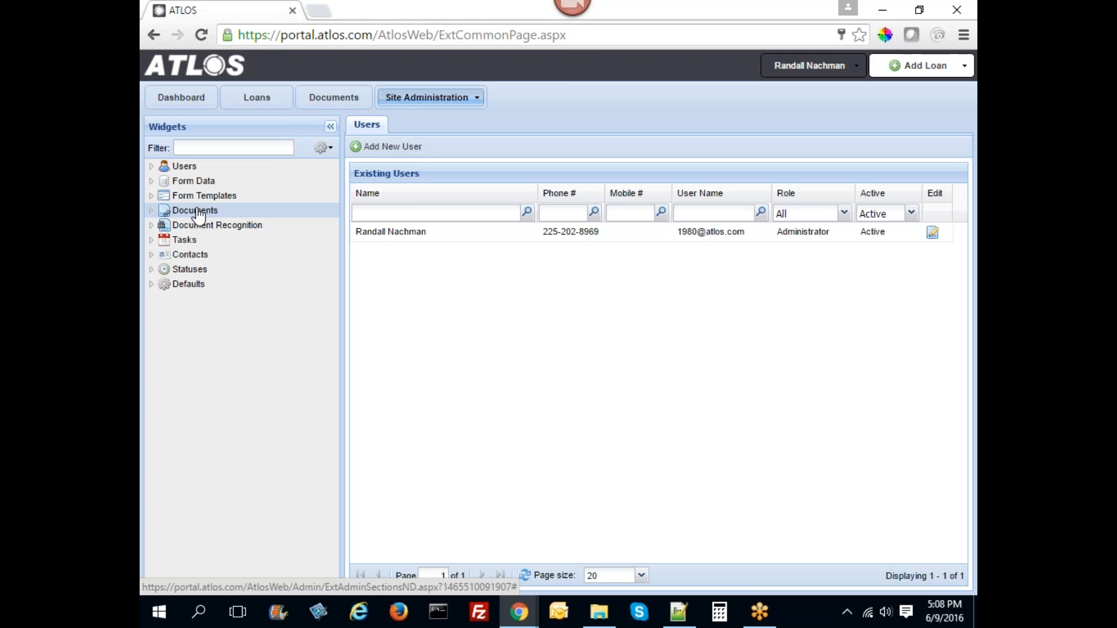
left_click(152, 181)
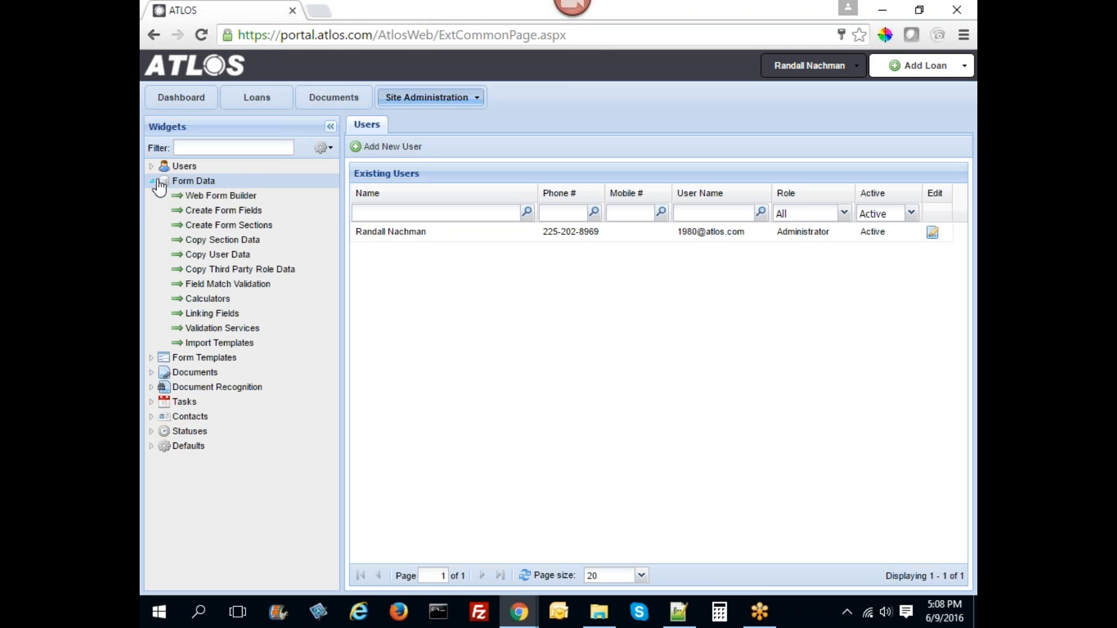
left_click(225, 196)
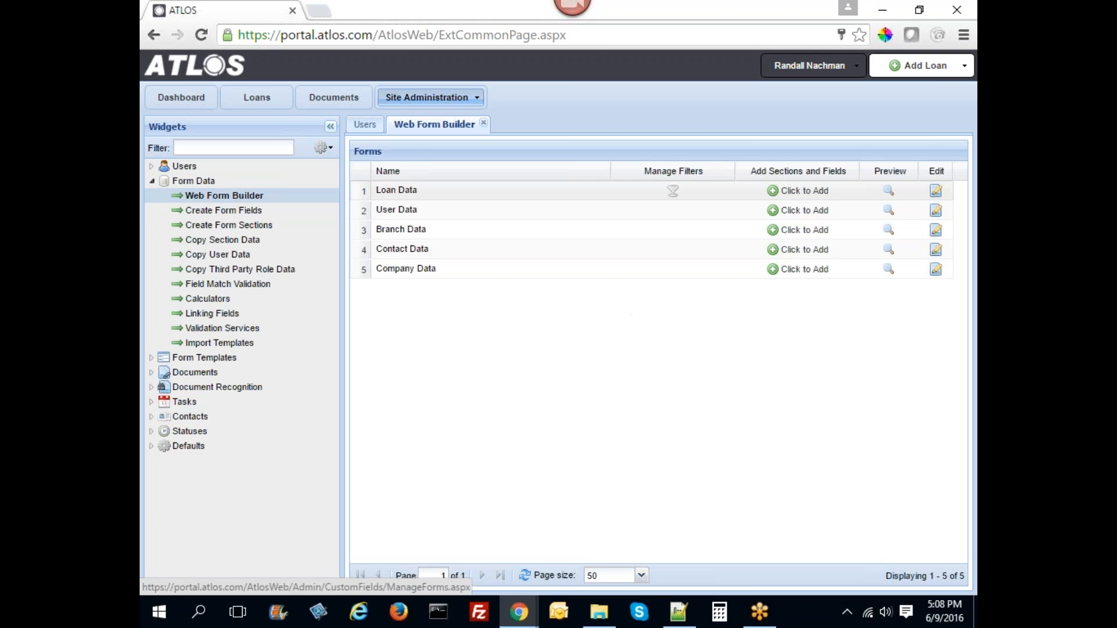
- Open the Loan Data form's sections-and-fields editor and begin a new custom field
left_click(820, 196)
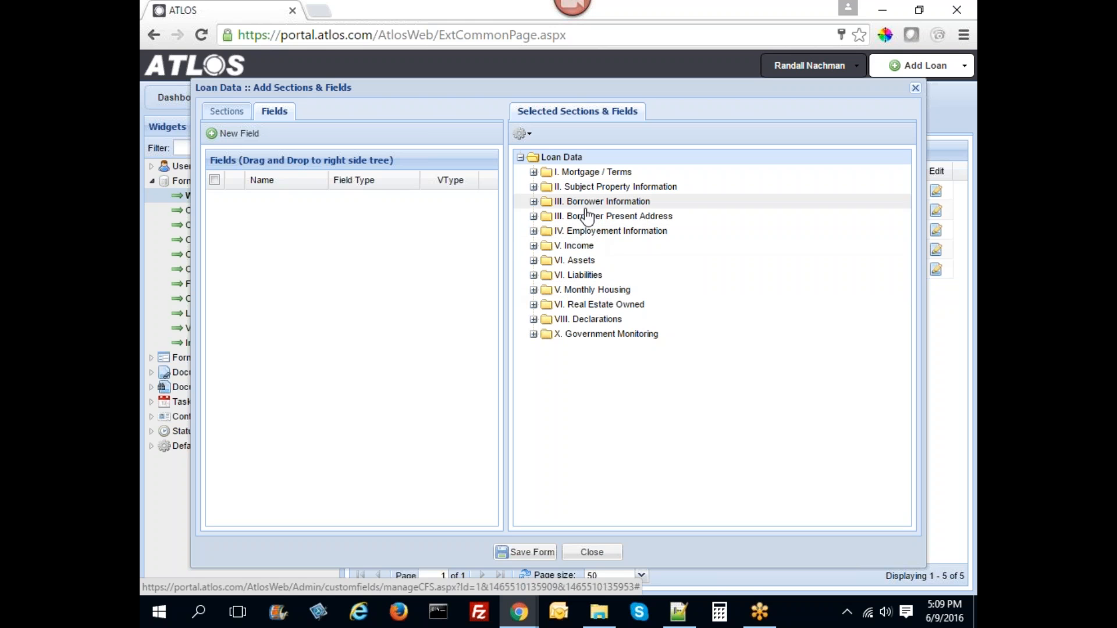
left_click(235, 133)
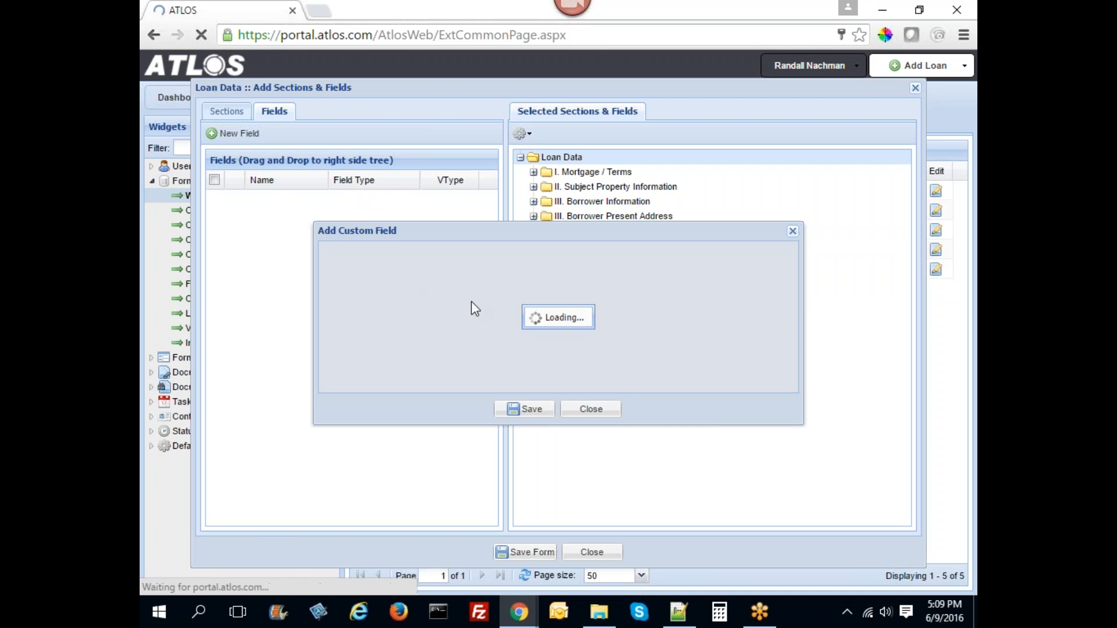
- Make the new field a required DropdownList named for a person's 'Favorite Color'
left_click(567, 280)
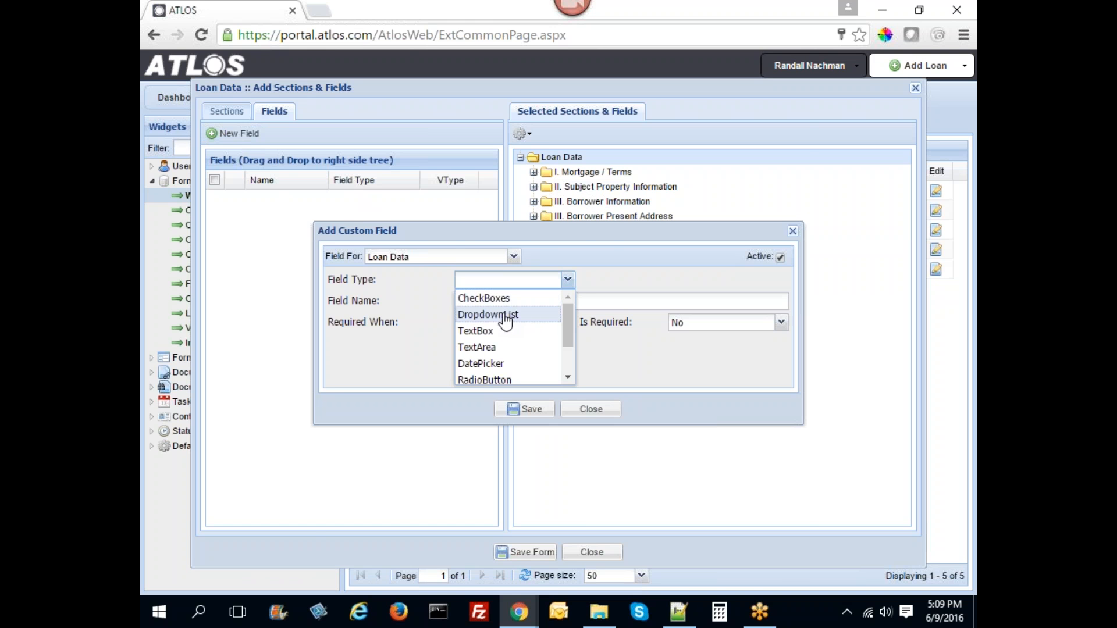
left_click(504, 314)
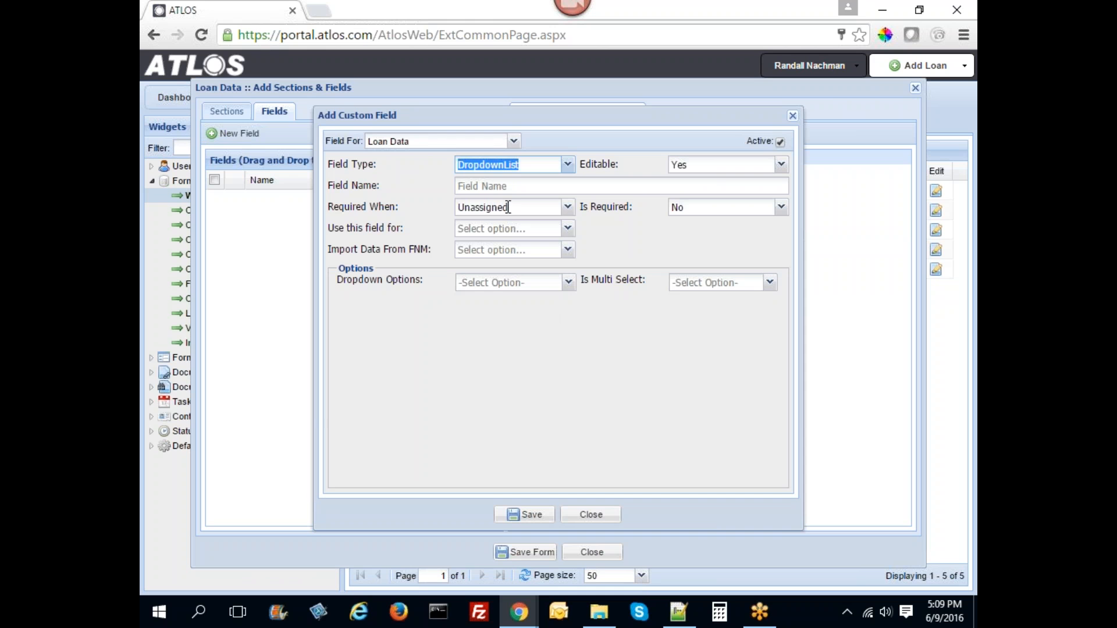
left_click(490, 186)
type("Ran")
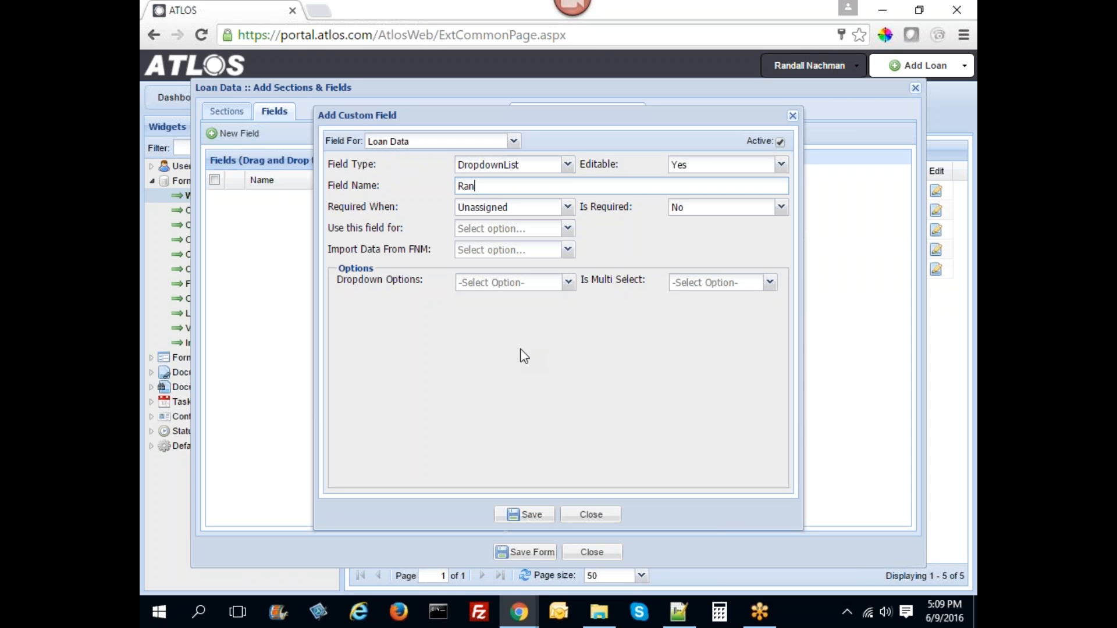
type("dall's Favorite Color")
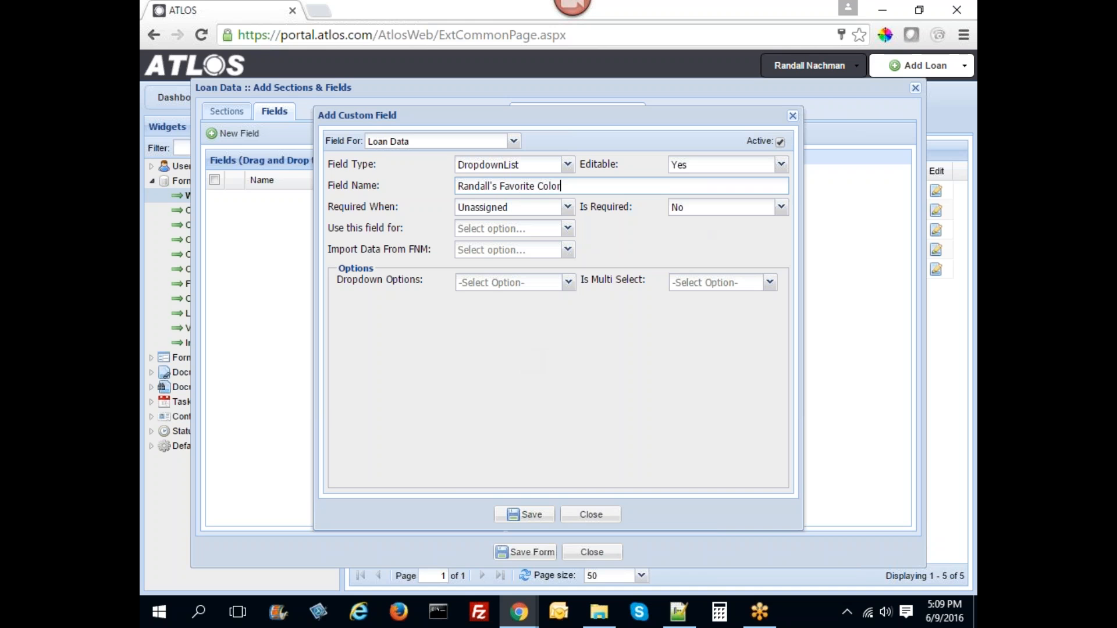
left_click(782, 207)
left_click(690, 222)
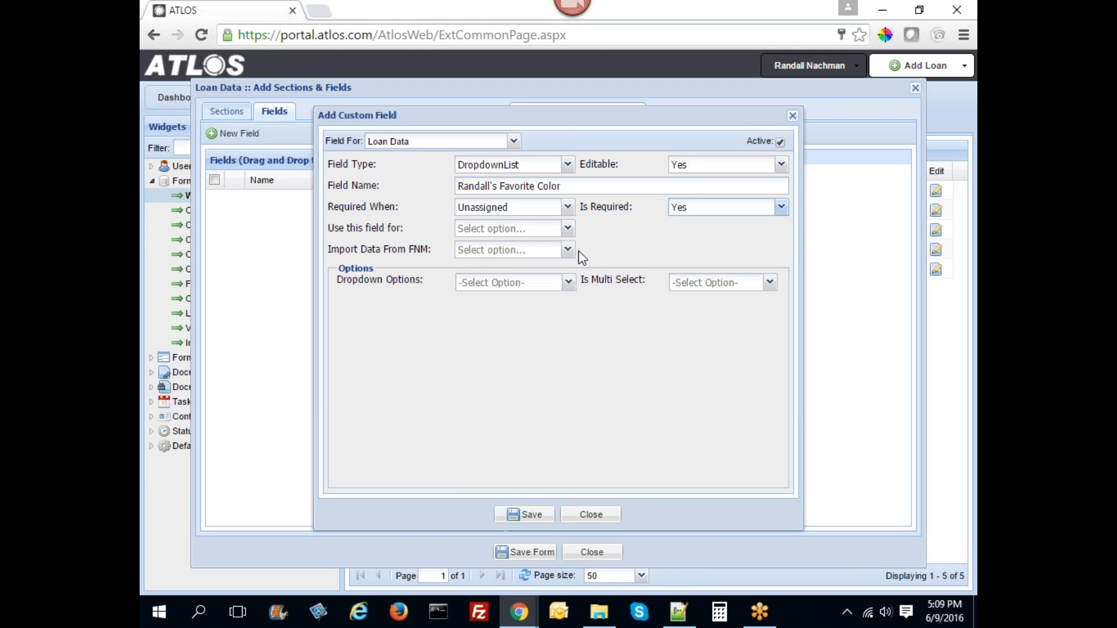
- Give the dropdown three options, Red, Blue and Green, and save the field
left_click(568, 282)
left_click(483, 330)
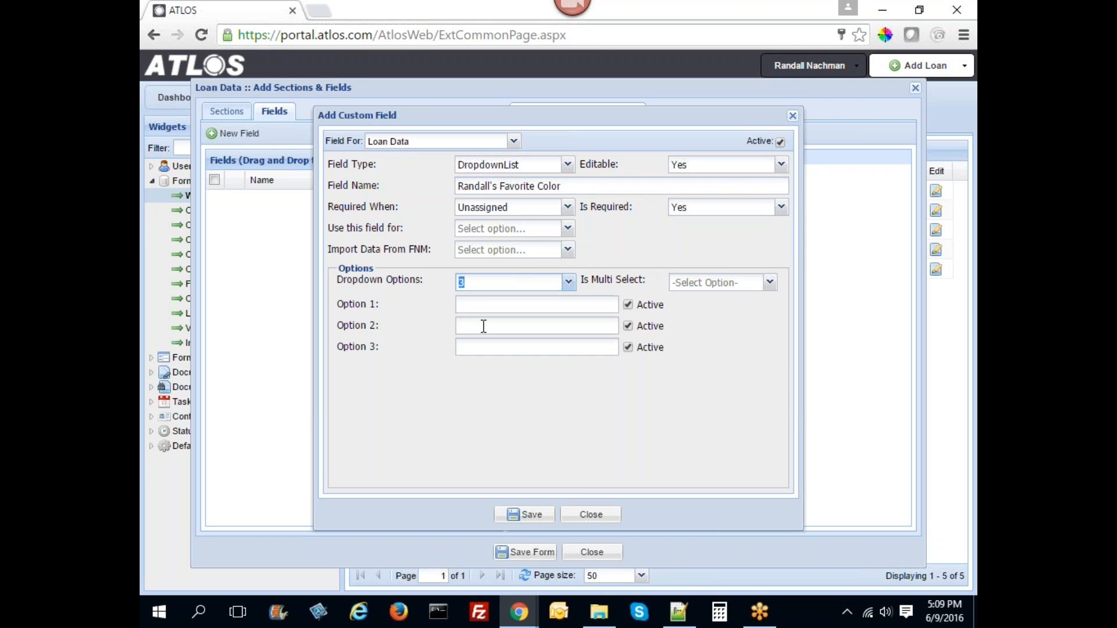
left_click(482, 309)
type("Red")
key("Tab")
type("Blue")
key("Tab")
type("Green")
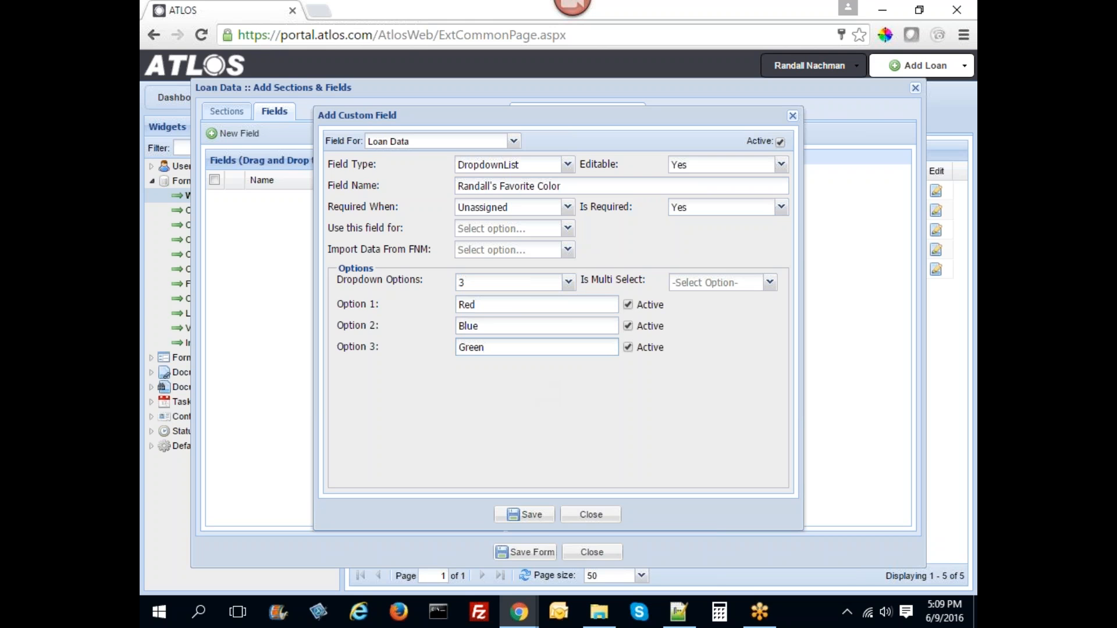
left_click(531, 516)
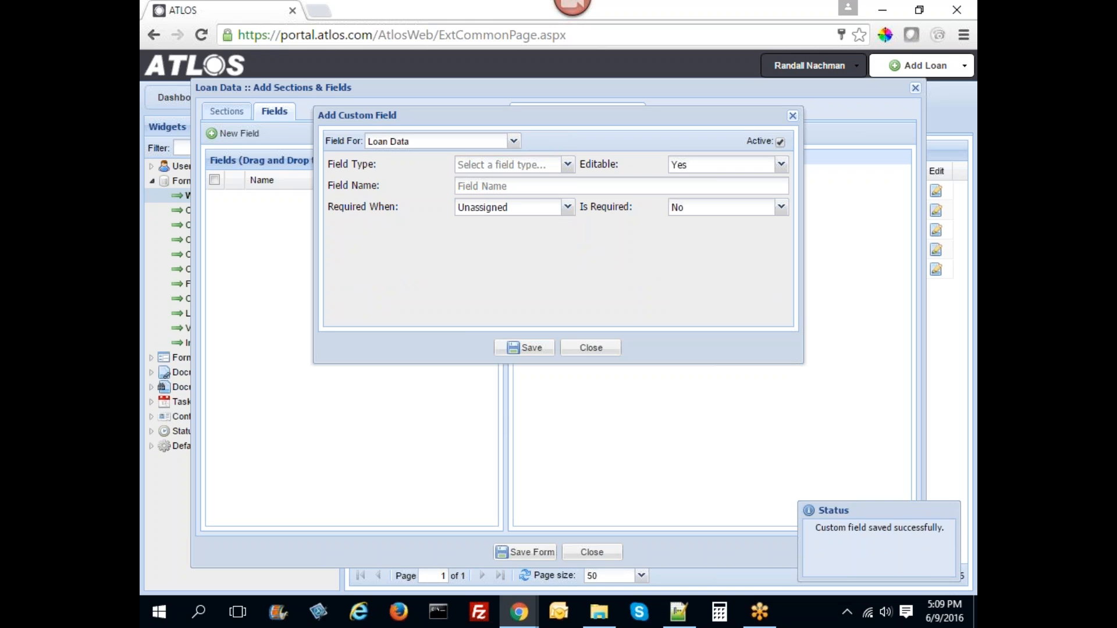
- Add a required TextBox field named Red Color Code with Numeric validation and save it
left_click(567, 164)
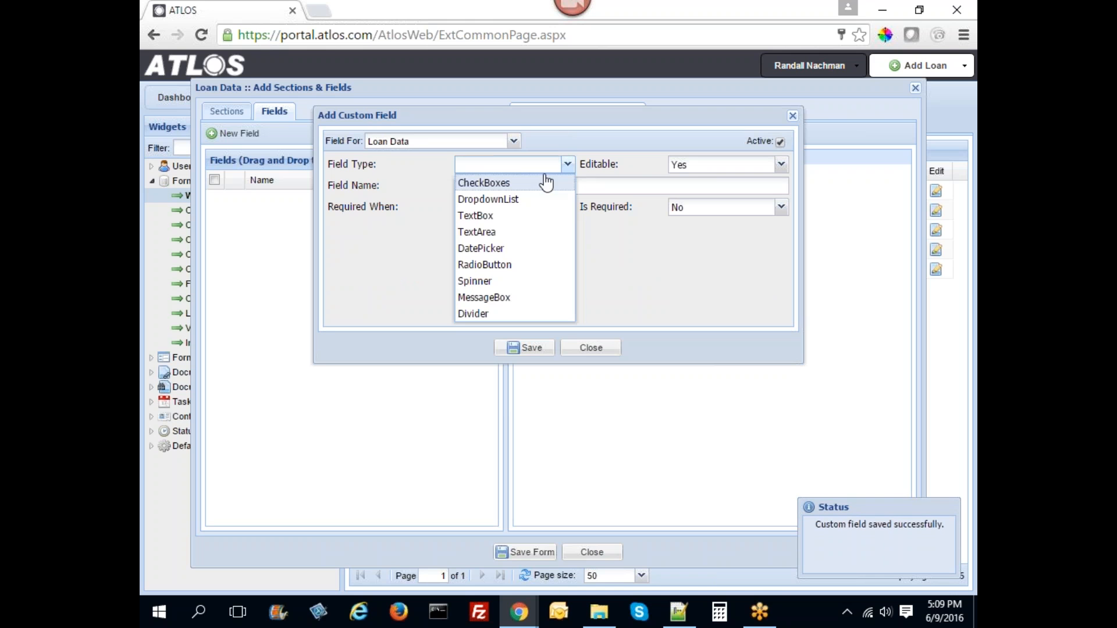
left_click(501, 216)
left_click(504, 186)
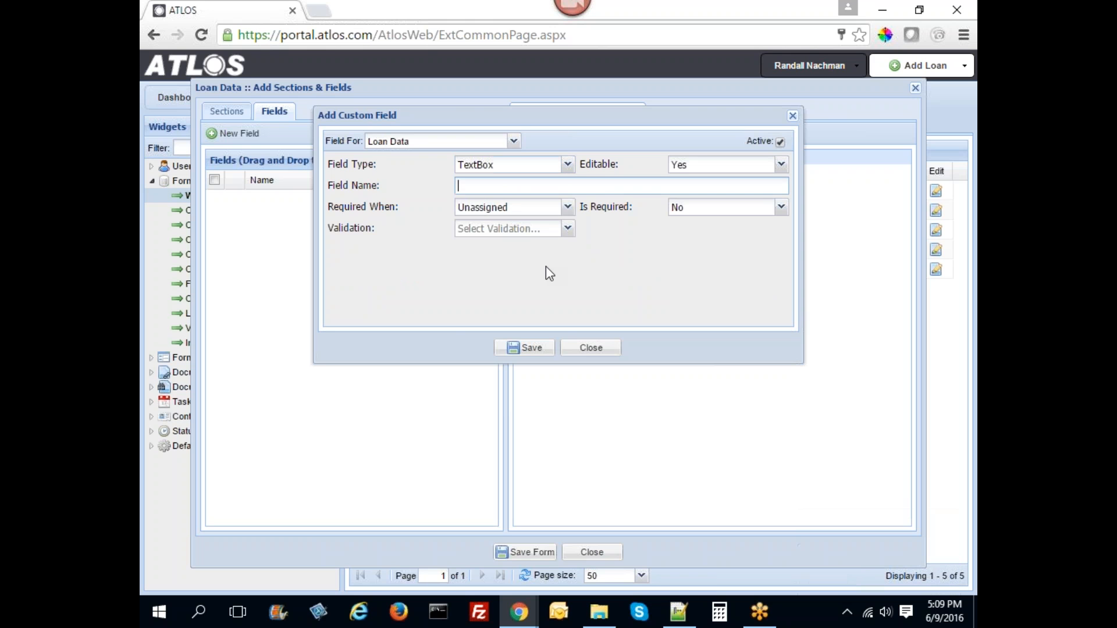
type("Red Color Code")
left_click(687, 207)
left_click(679, 224)
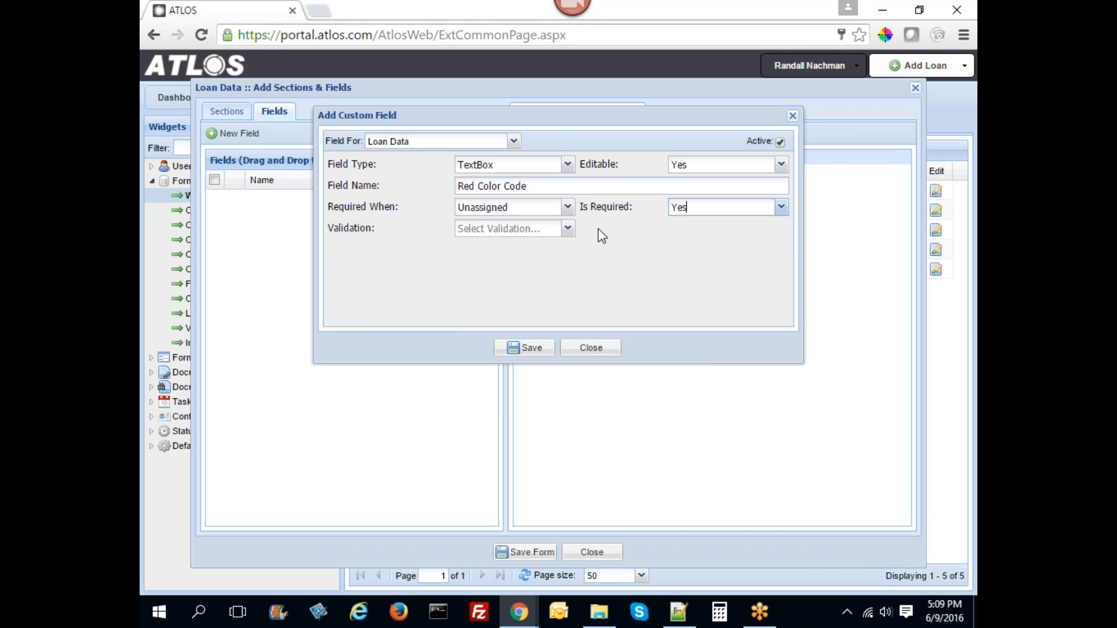
left_click(568, 229)
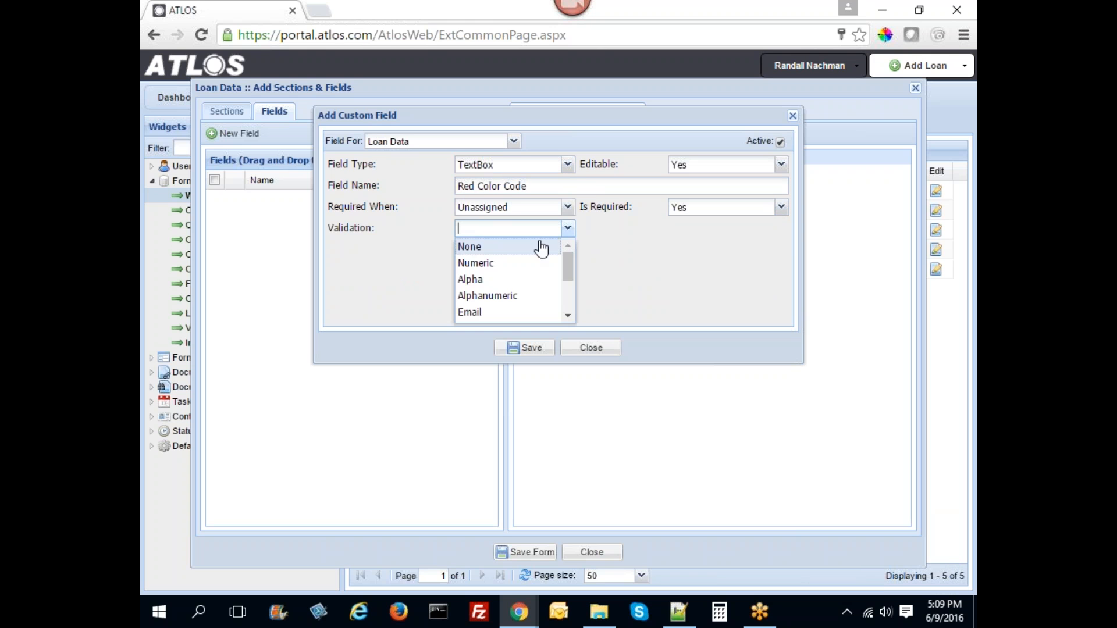
left_click(490, 264)
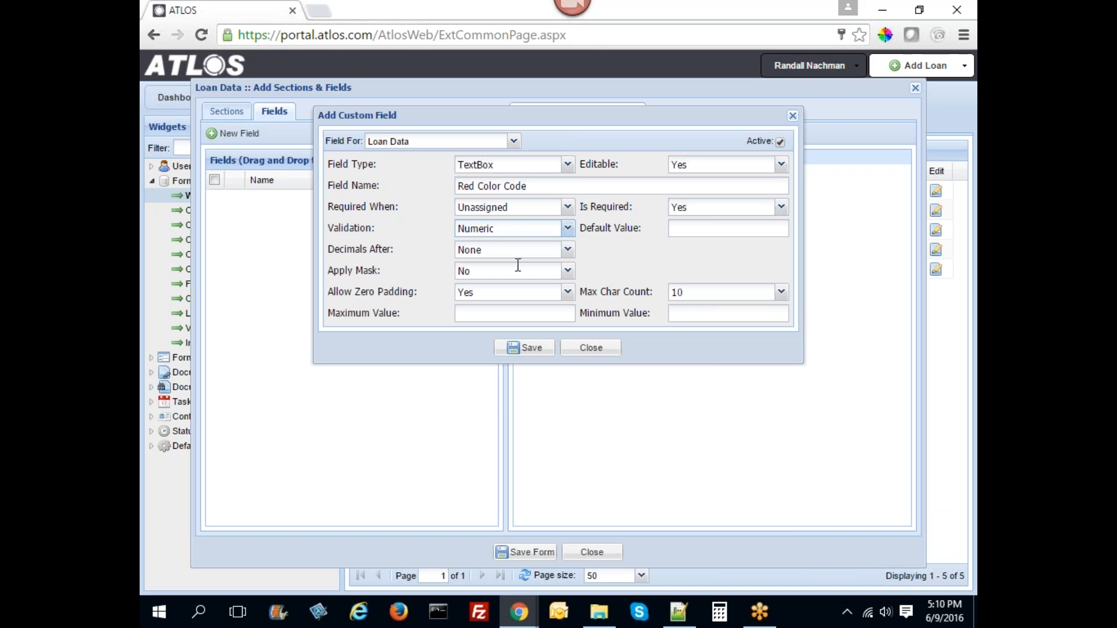
left_click(530, 349)
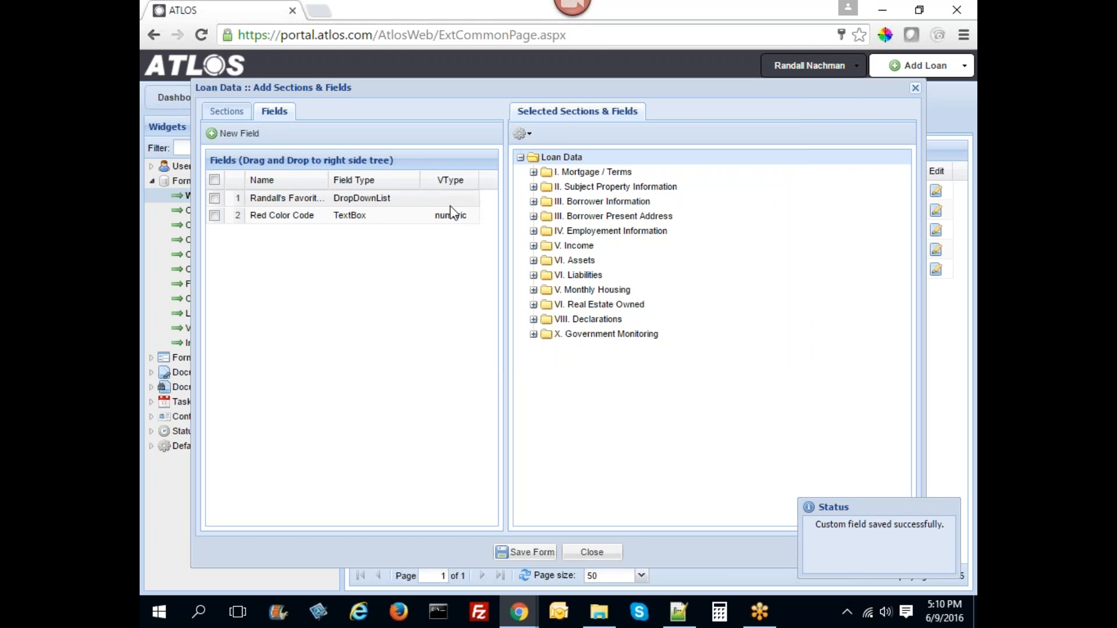
- Move both new custom fields to the top of the I. Mortgage / Terms section
double_click(588, 173)
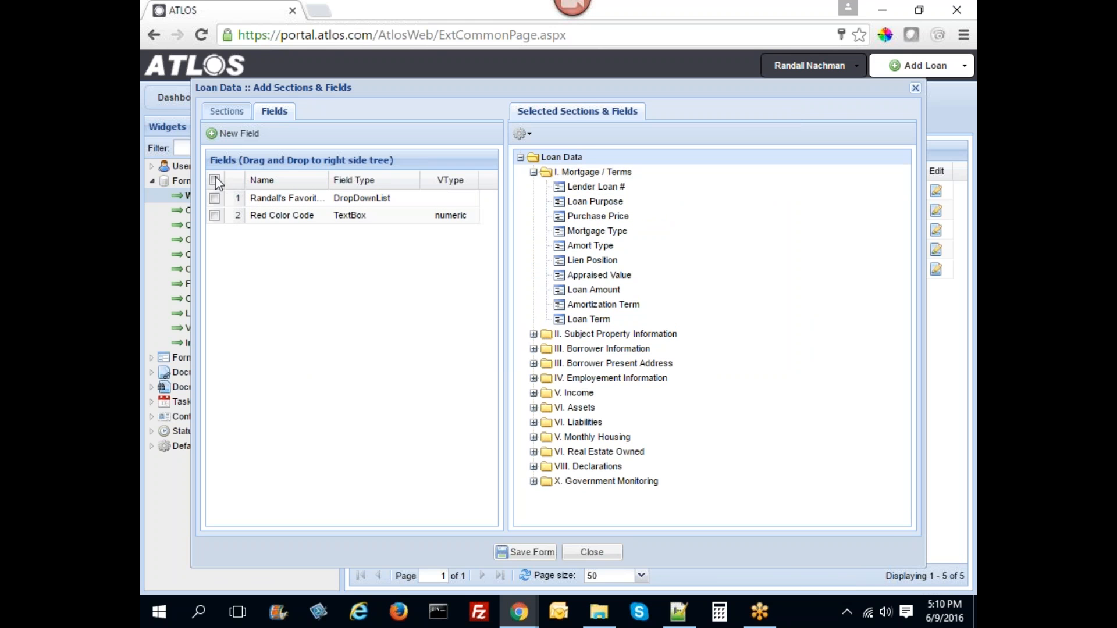
left_click(228, 112)
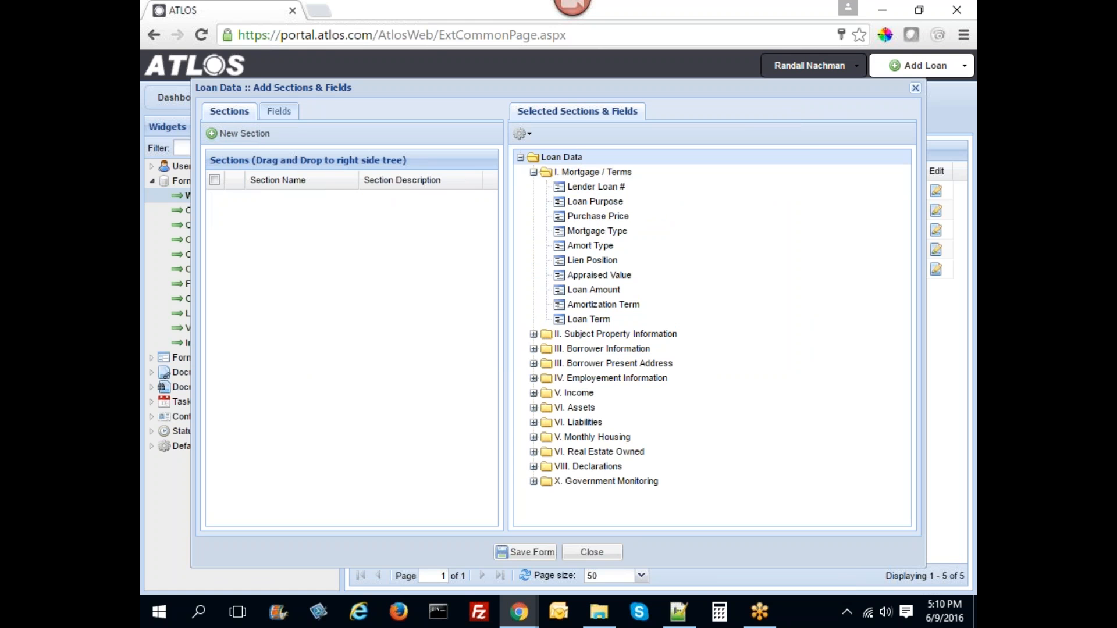
left_click(275, 111)
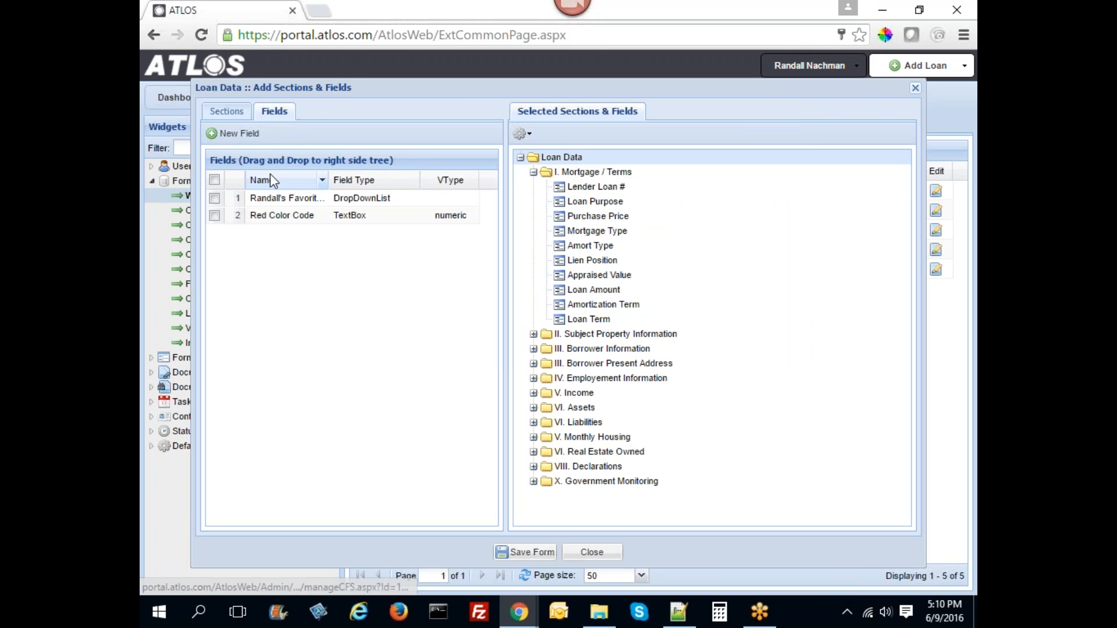
left_click(214, 179)
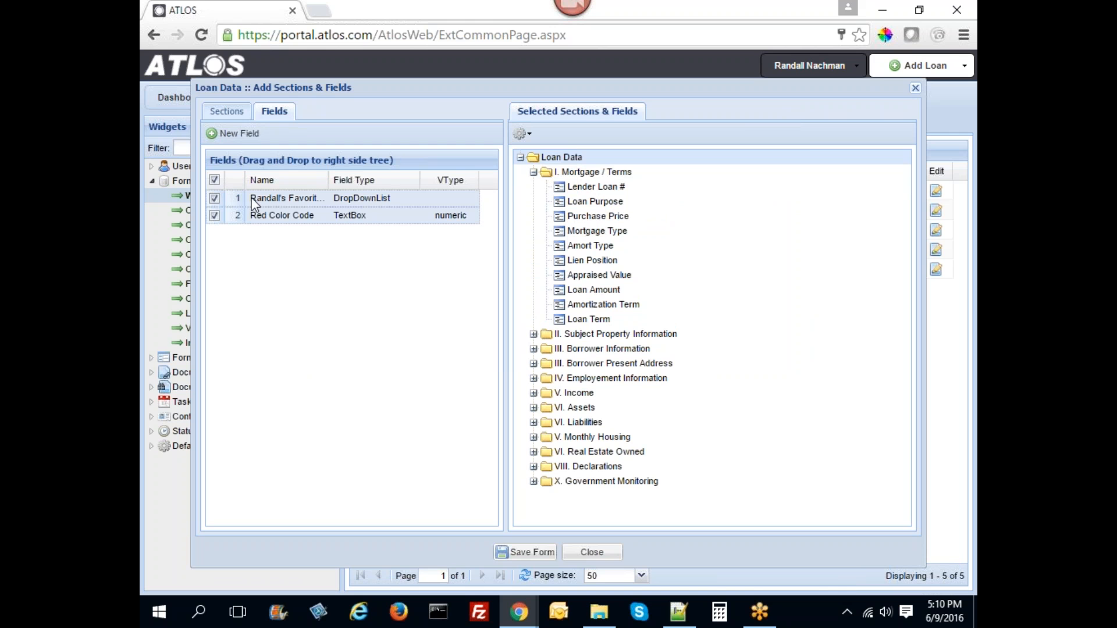
left_click_drag(251, 197, 583, 195)
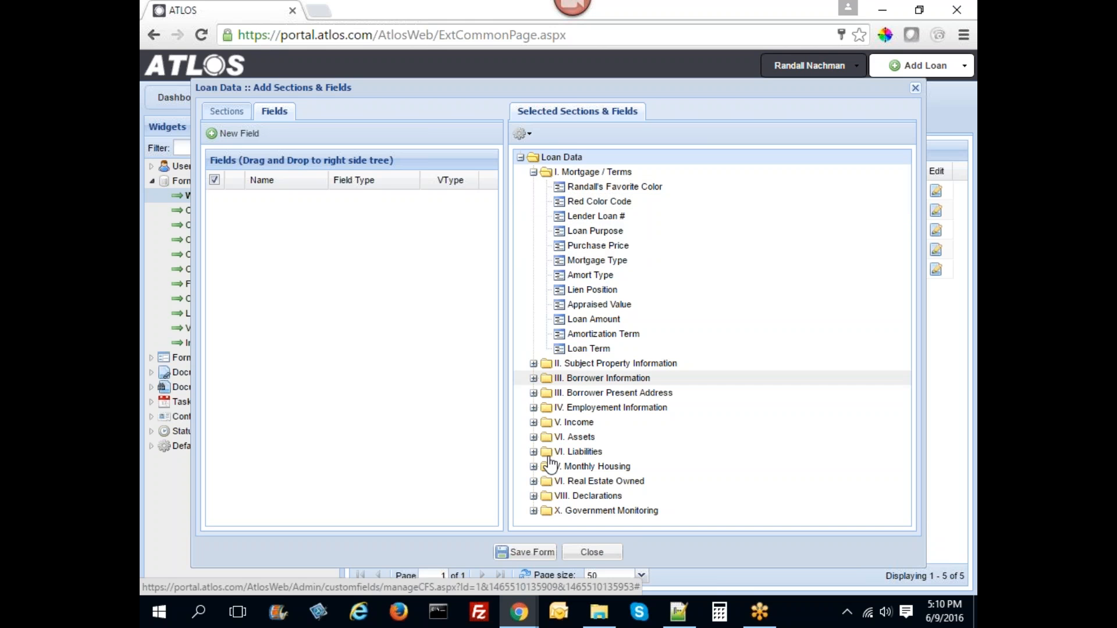
- Save the Loan Data form and open its preview
left_click(525, 553)
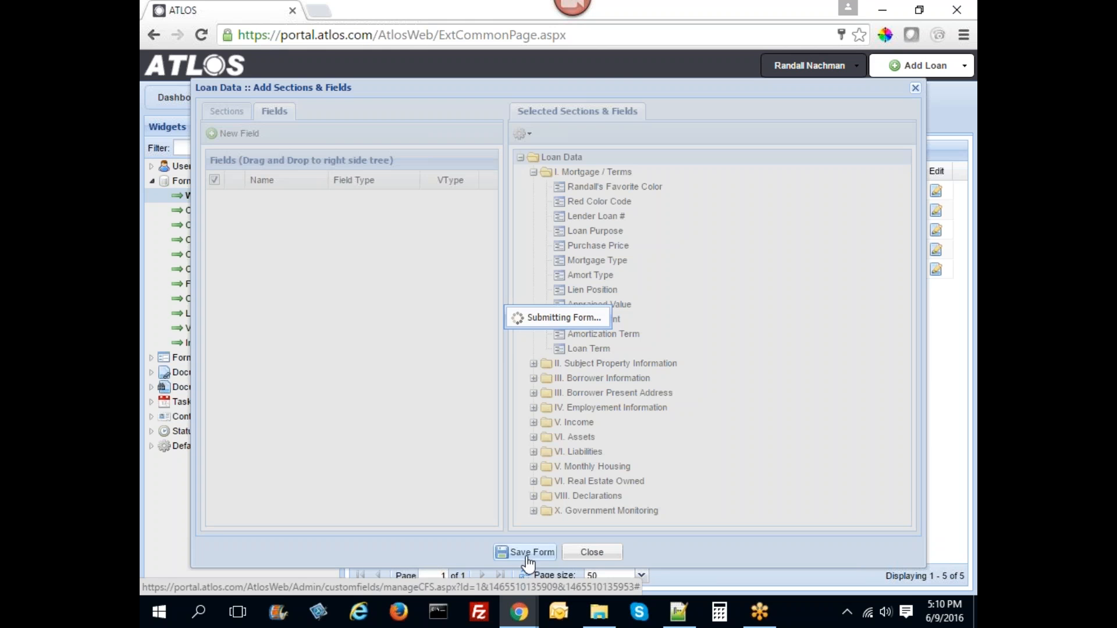
left_click(591, 552)
left_click(888, 191)
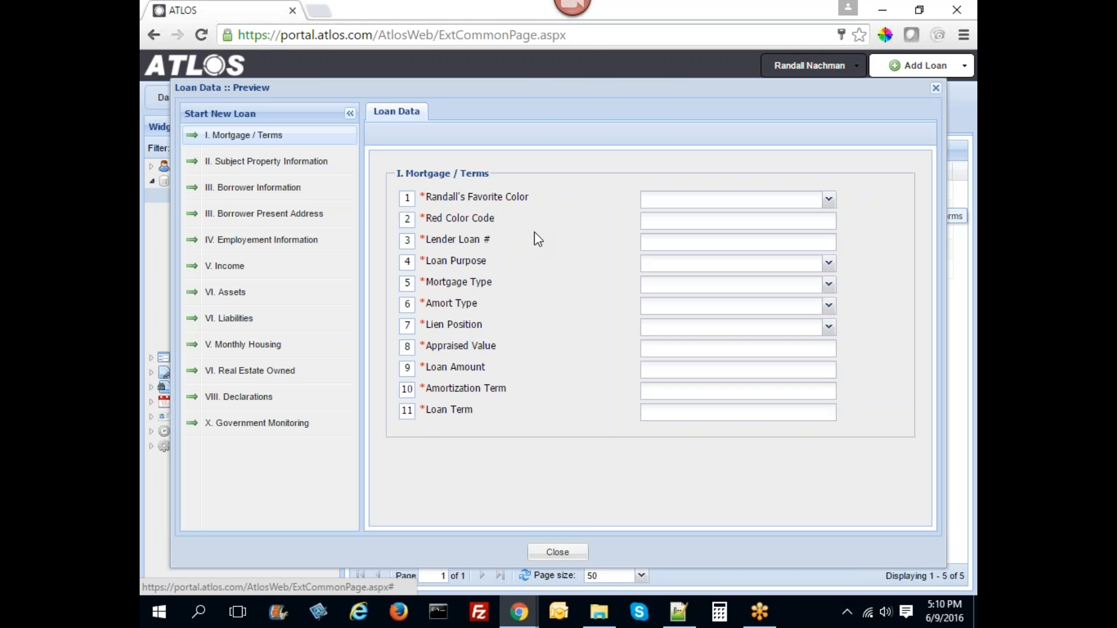
- Check the favourite-colour and Red Color Code fields in the preview, then close it
left_click(738, 201)
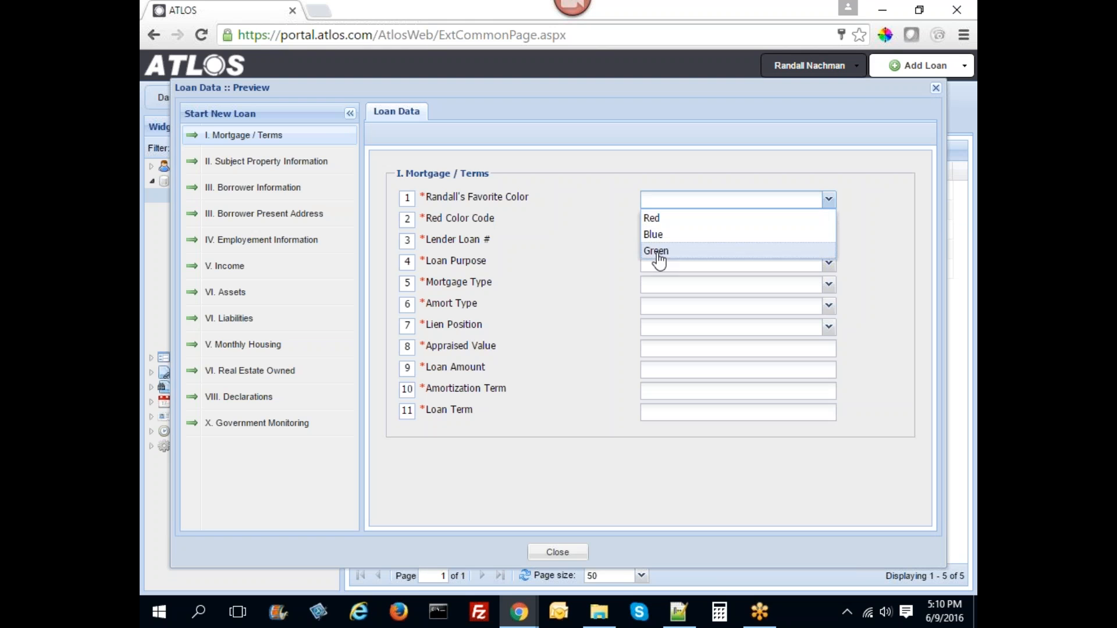
left_click(662, 219)
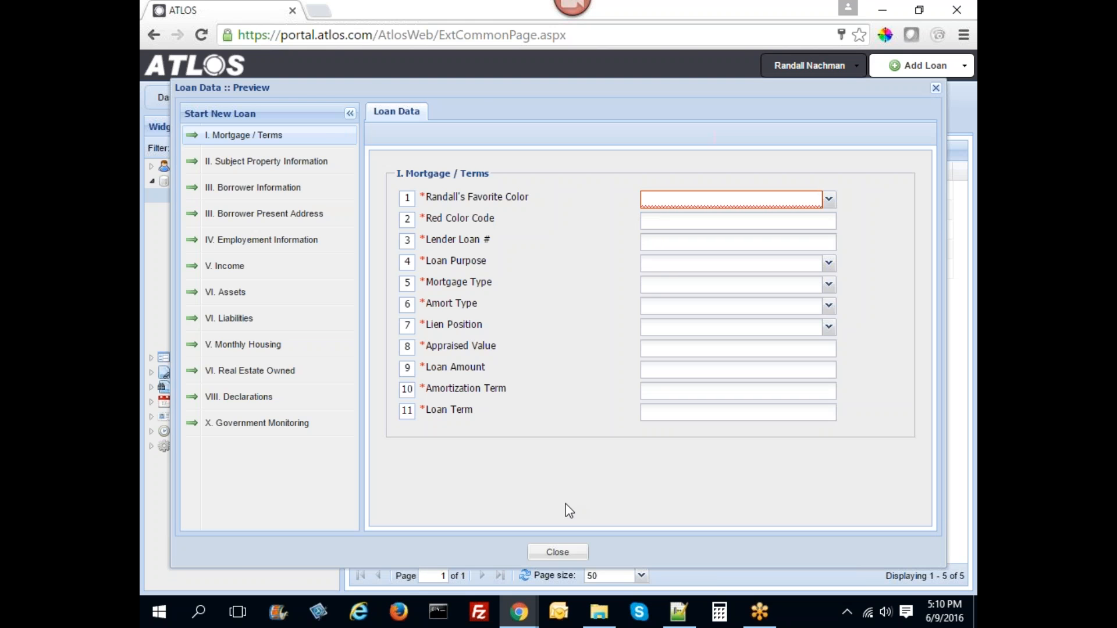
left_click(573, 550)
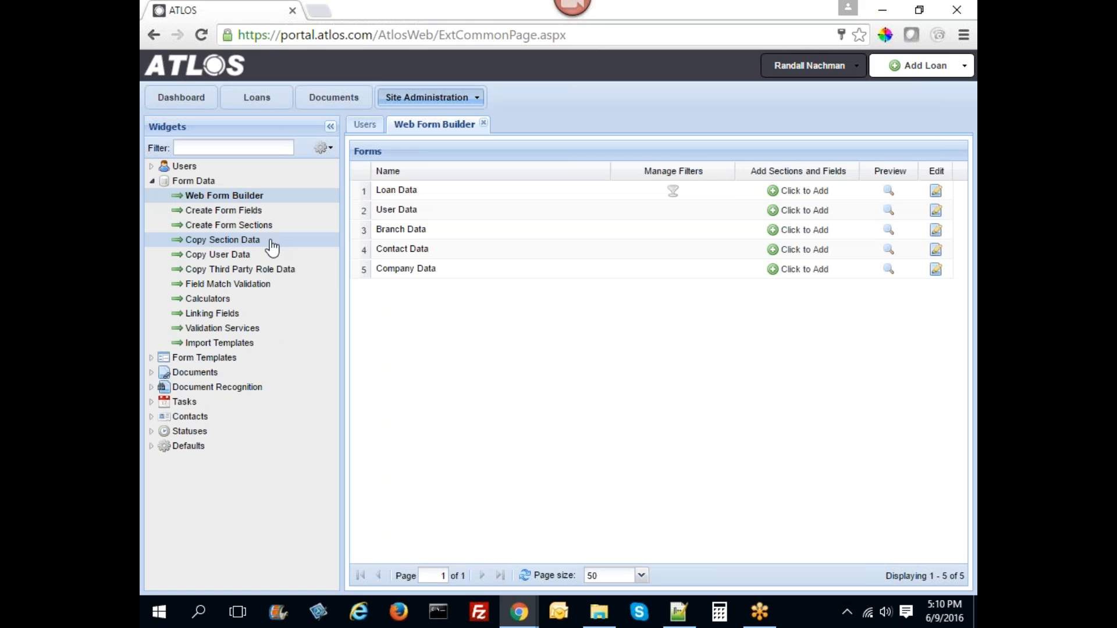
- Open the Linking Fields list and start a new linking field for Loan Data
left_click(234, 317)
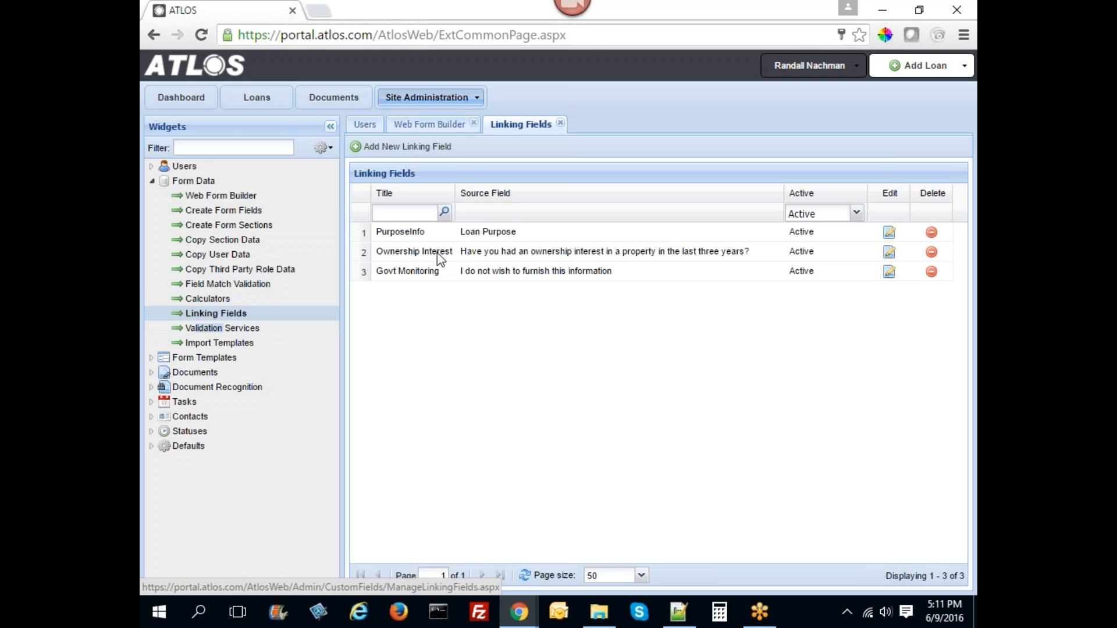
left_click(407, 146)
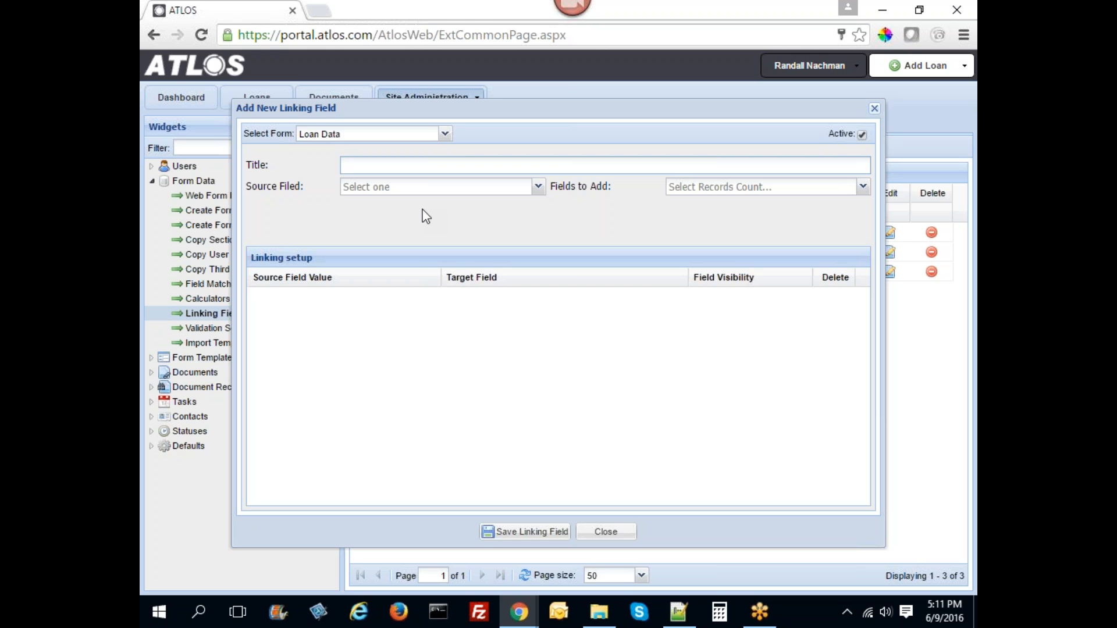
- Title the linking field Red Color Code, source it from the favorite color field, and add 1 row
type("d Color Code")
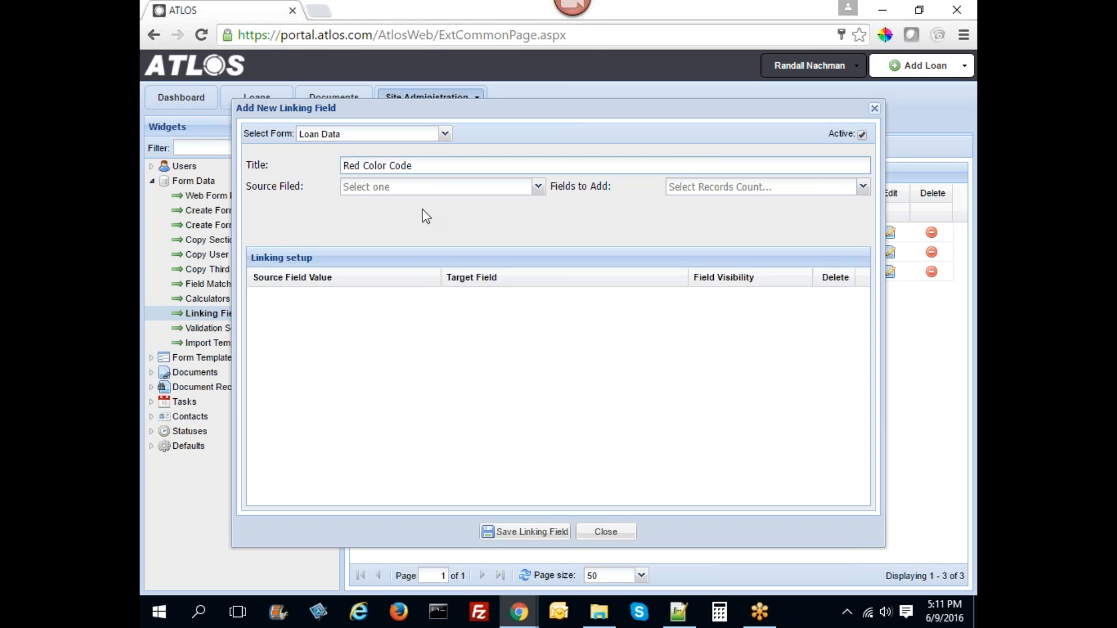
left_click(538, 186)
scroll(464, 297, "down", 10)
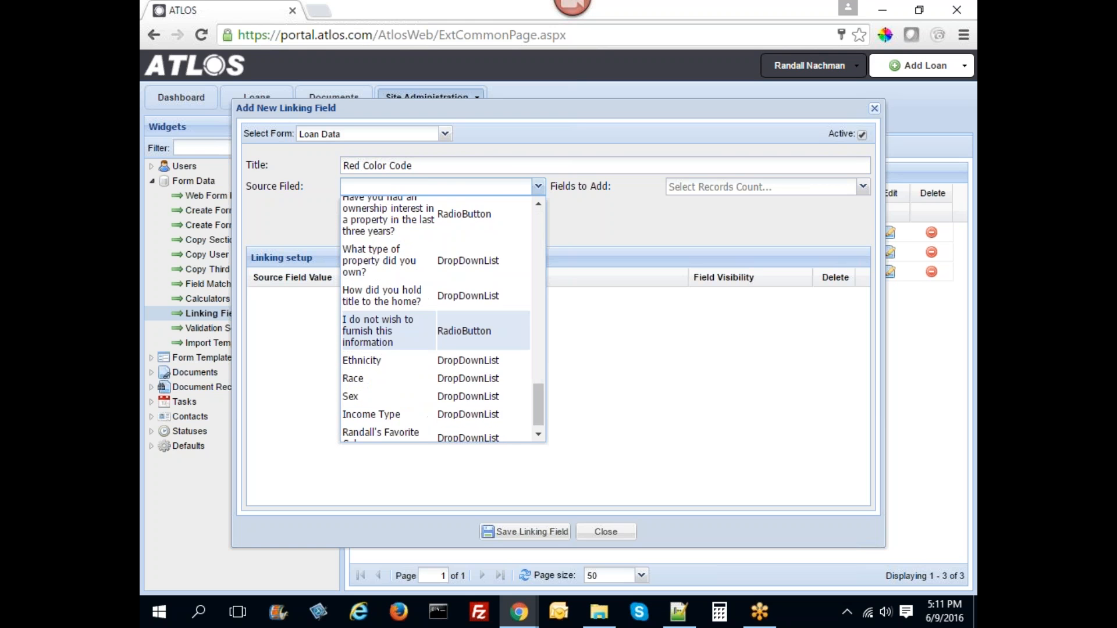
left_click(377, 426)
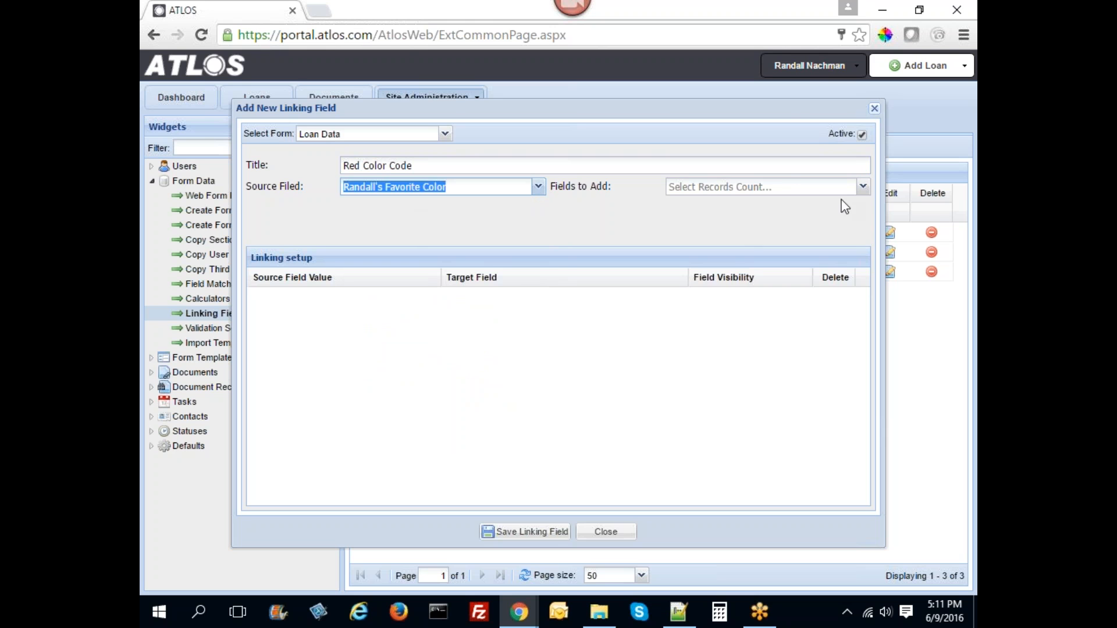
left_click(864, 186)
left_click(711, 210)
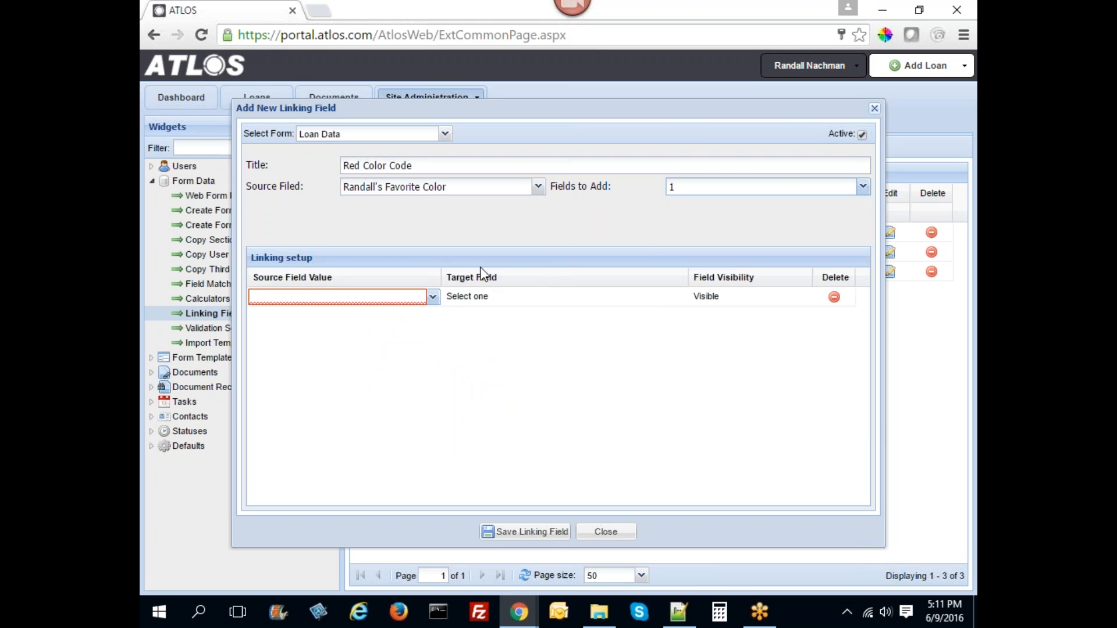
- Map source value Red to target Red Color Code with Hidden visibility, and save
left_click(433, 297)
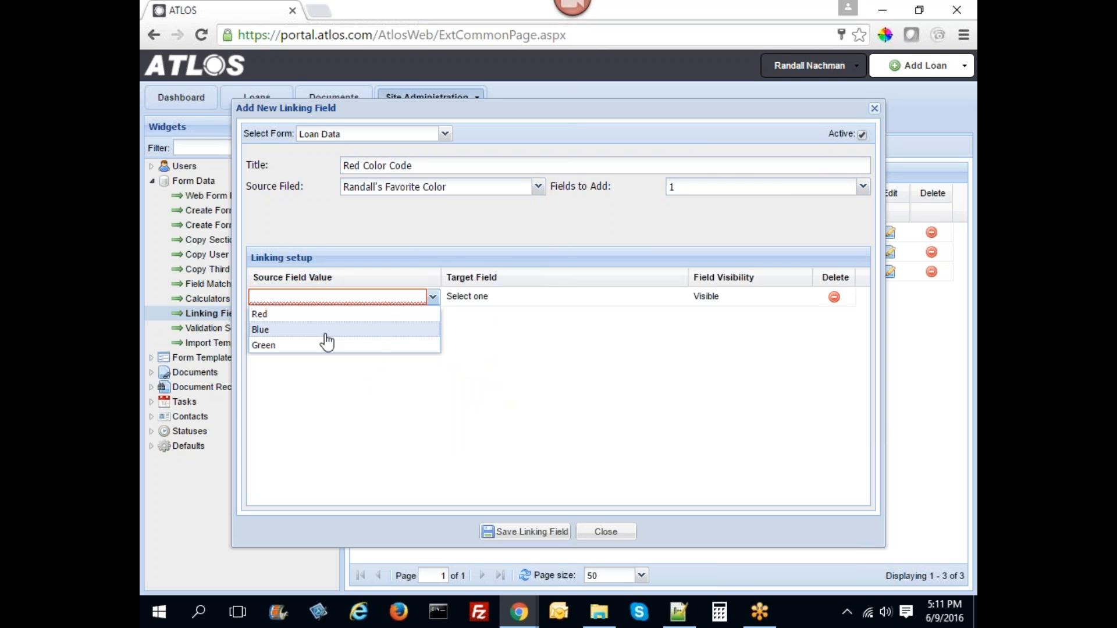
left_click(266, 315)
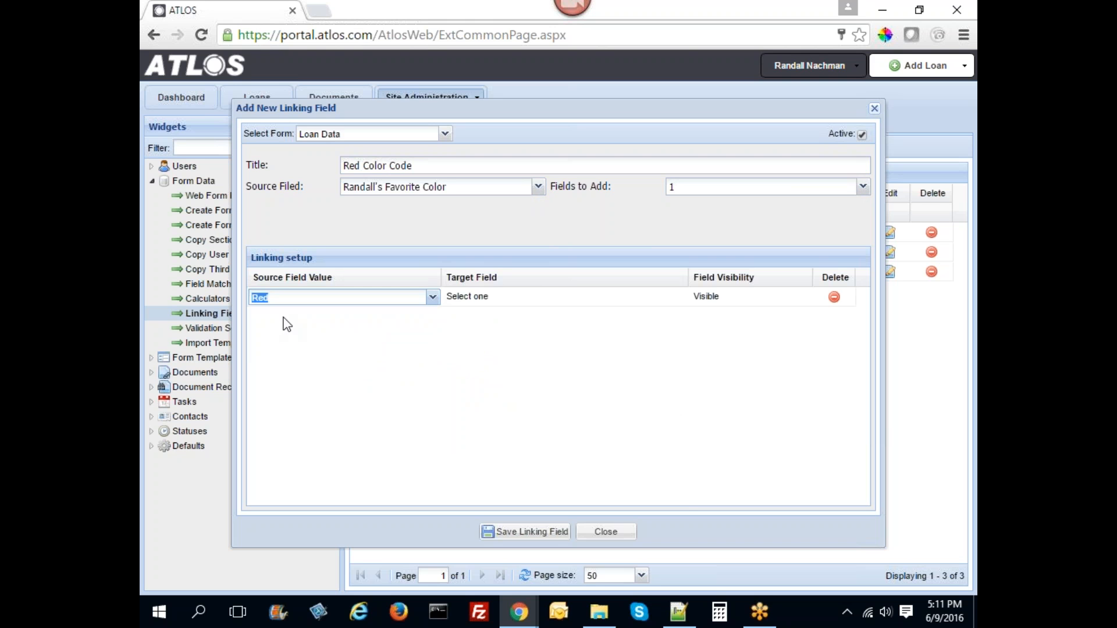
left_click(481, 299)
left_click(680, 298)
scroll(524, 407, "down", 10)
scroll(534, 446, "down", 5)
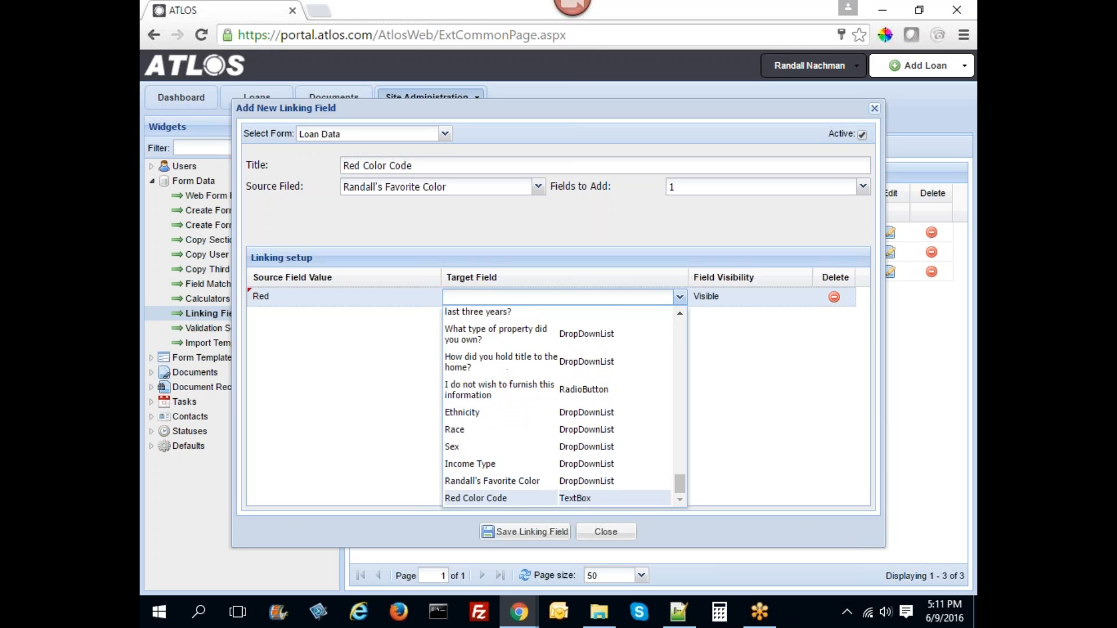
left_click(499, 497)
left_click(706, 297)
left_click(750, 297)
left_click(765, 326)
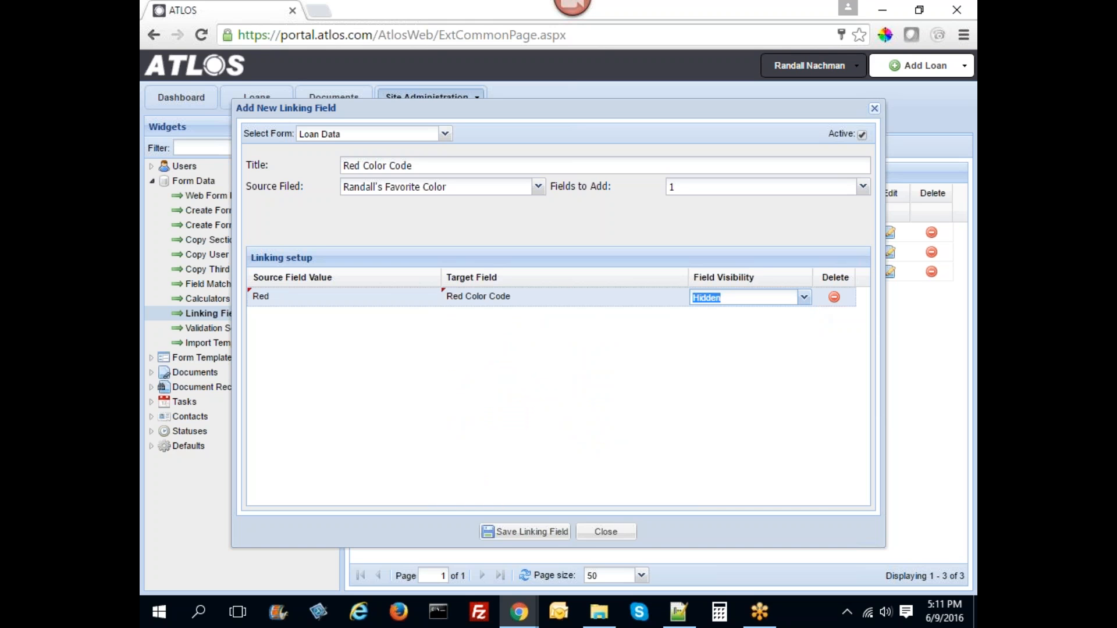
left_click(497, 326)
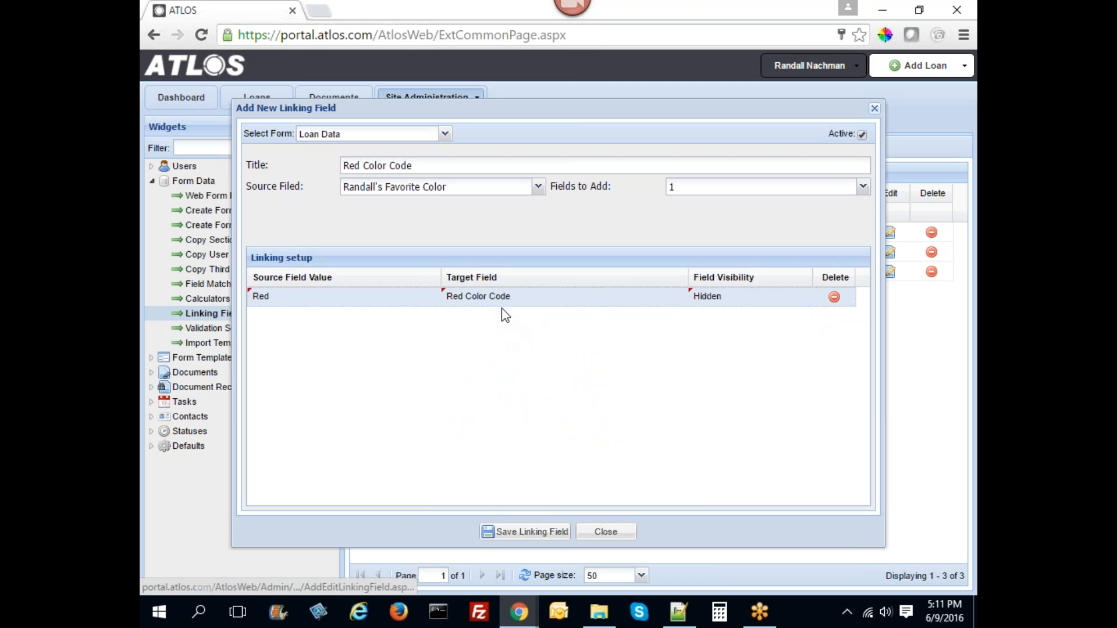
left_click(526, 535)
- Preview Loan Data again and test the favorite color dropdown with Red, then Blue
left_click(605, 532)
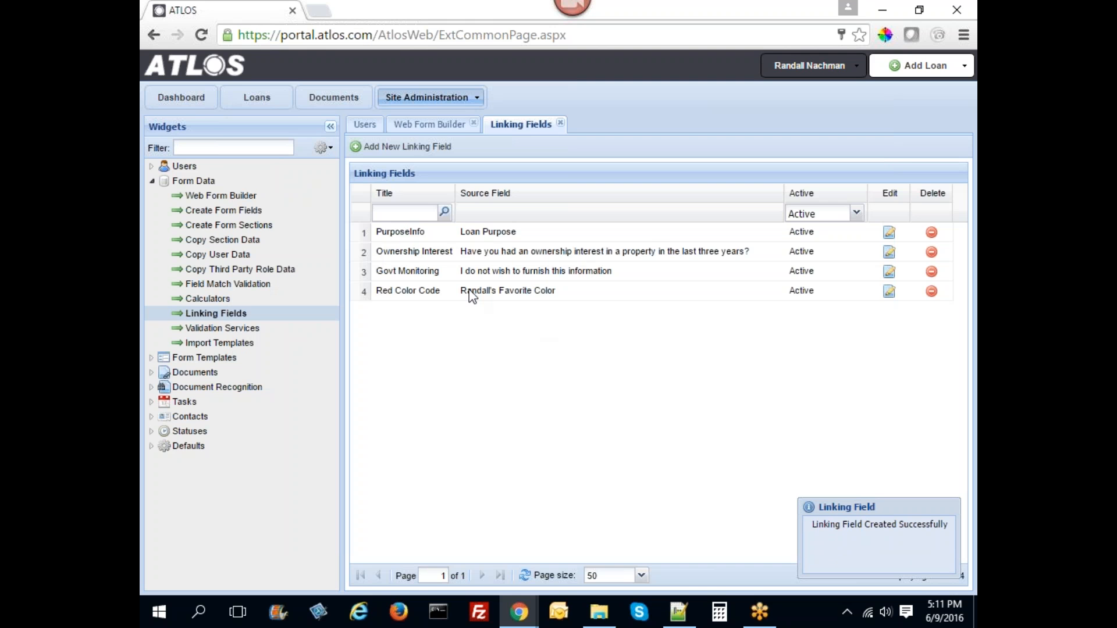
left_click(421, 124)
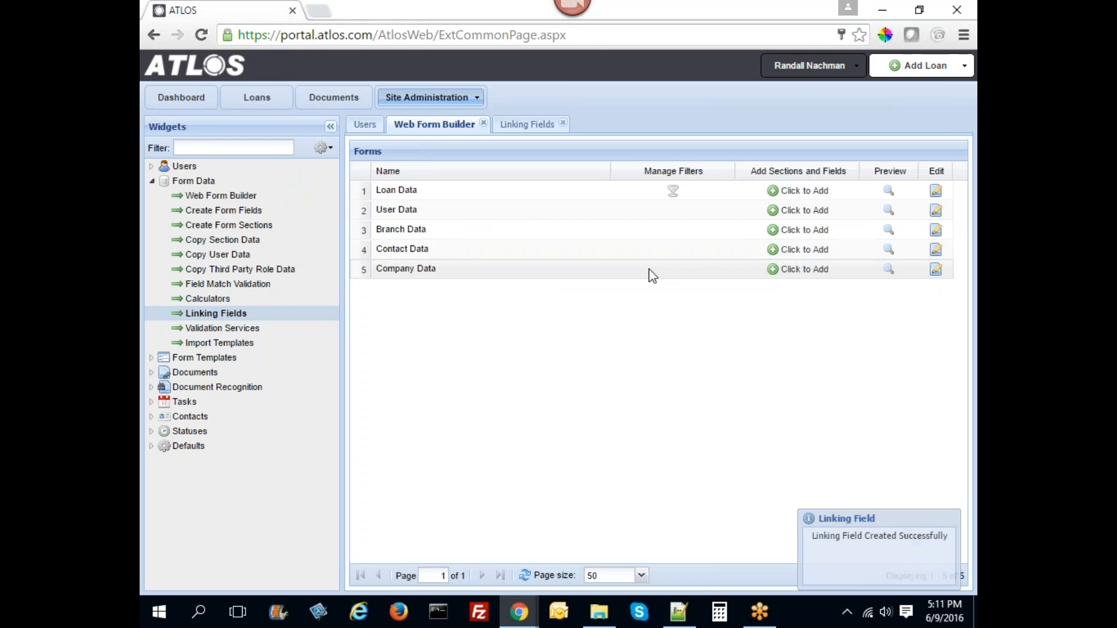
left_click(888, 190)
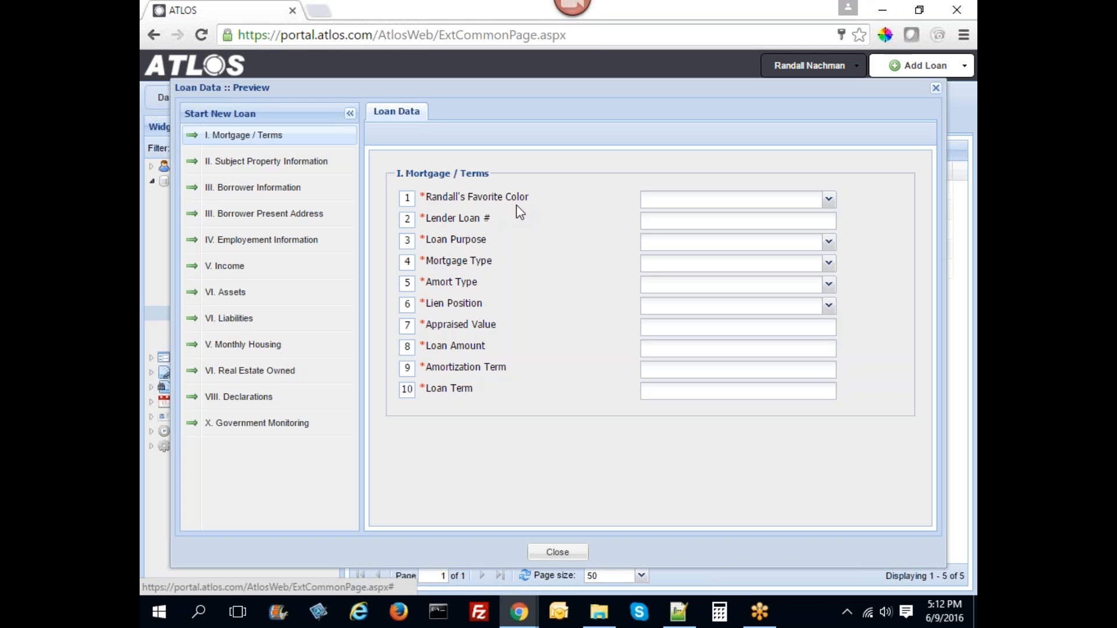
left_click_drag(525, 196, 414, 196)
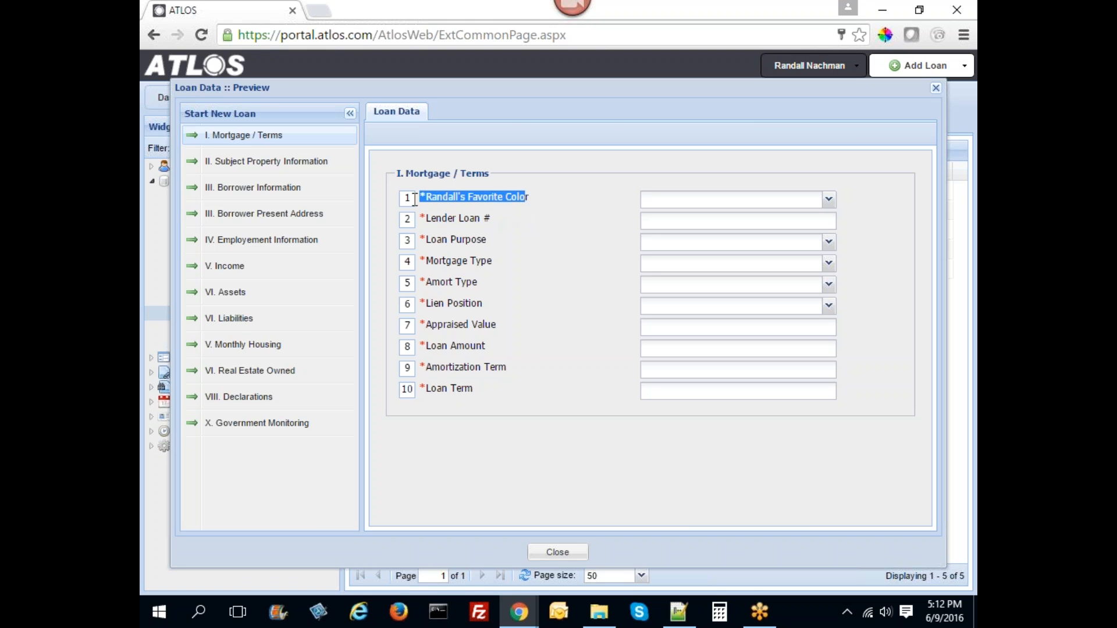
left_click(828, 199)
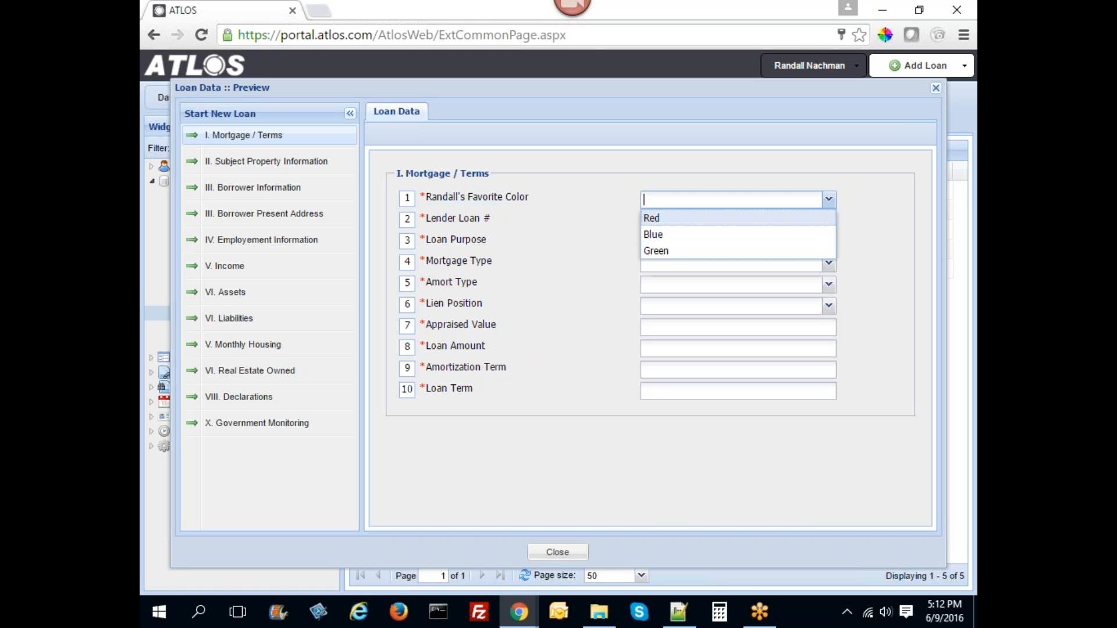
left_click(671, 221)
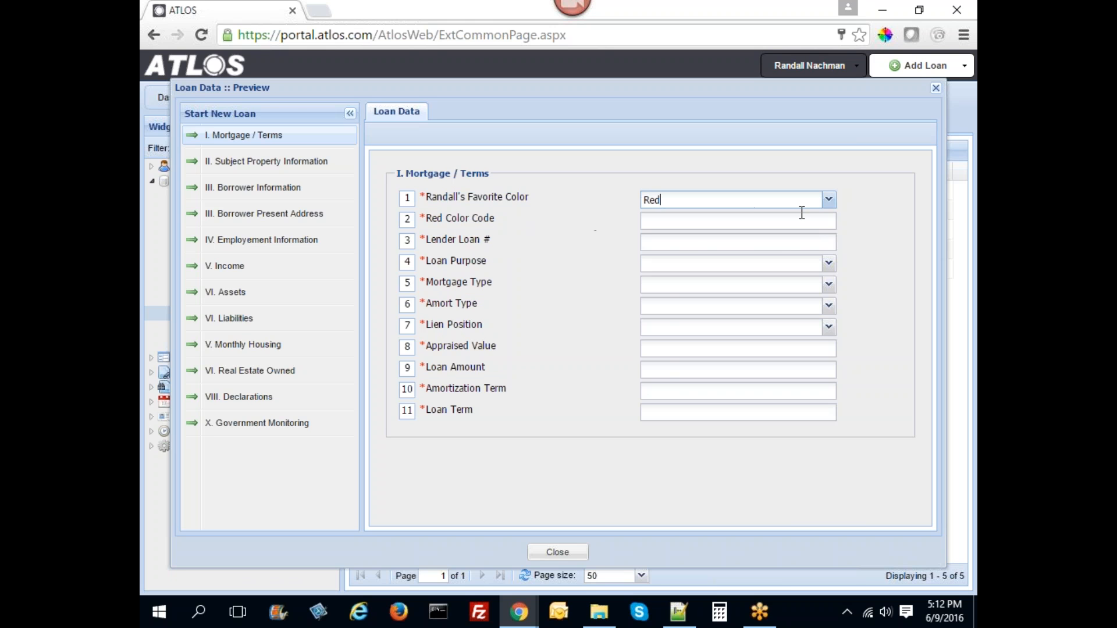
left_click(828, 199)
left_click(678, 235)
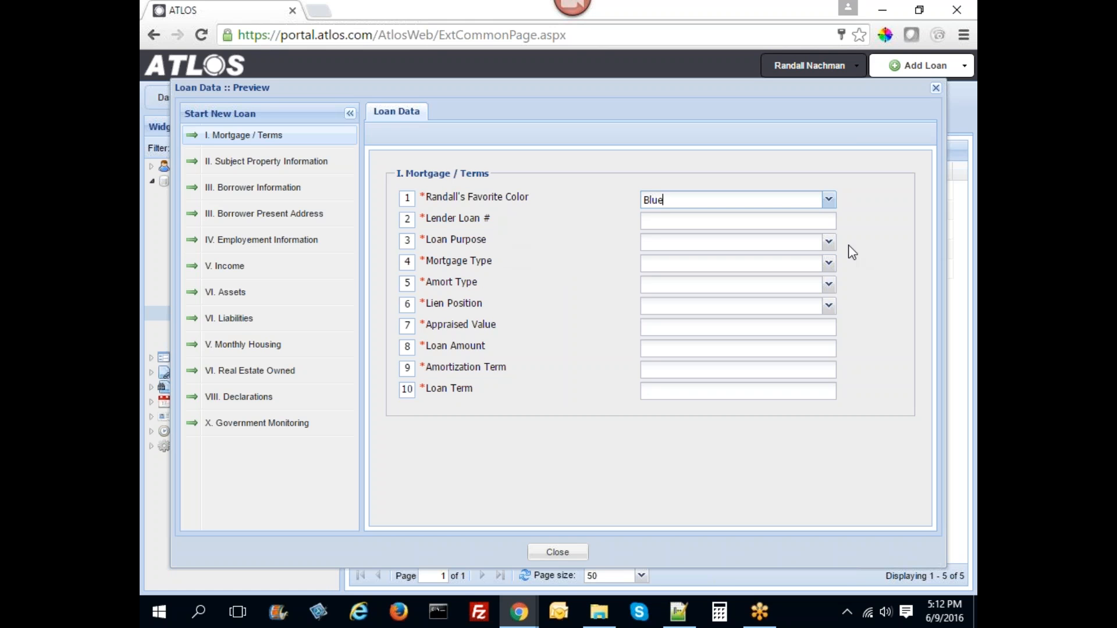
- Test Loan Purpose with Purchase and Refinance - Cash Out, then close the preview
left_click(828, 242)
left_click(680, 266)
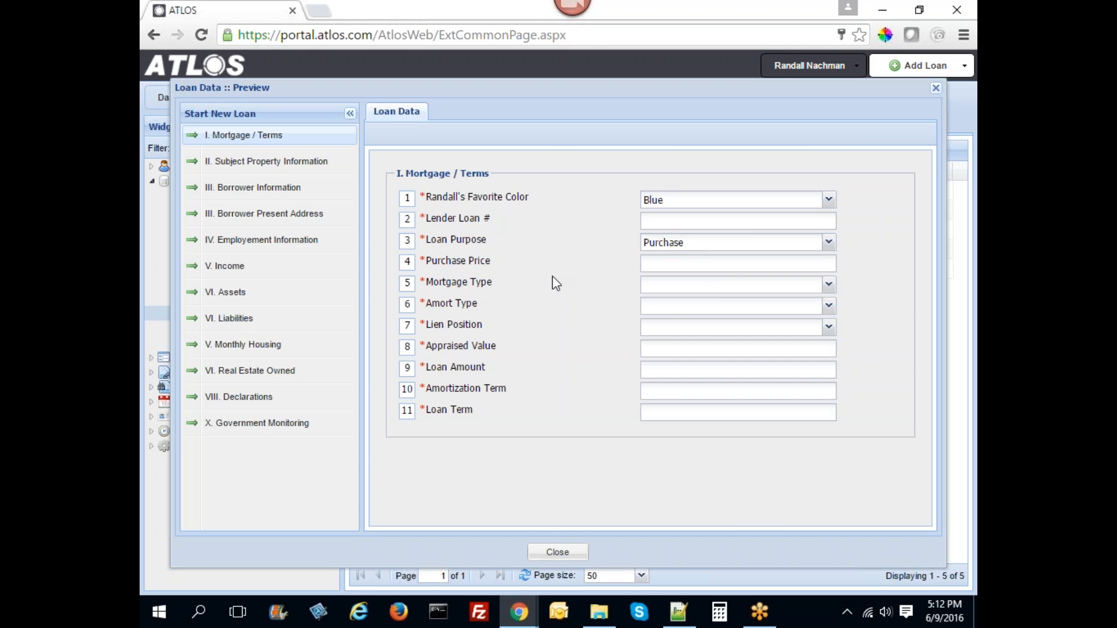
left_click(828, 241)
left_click(723, 278)
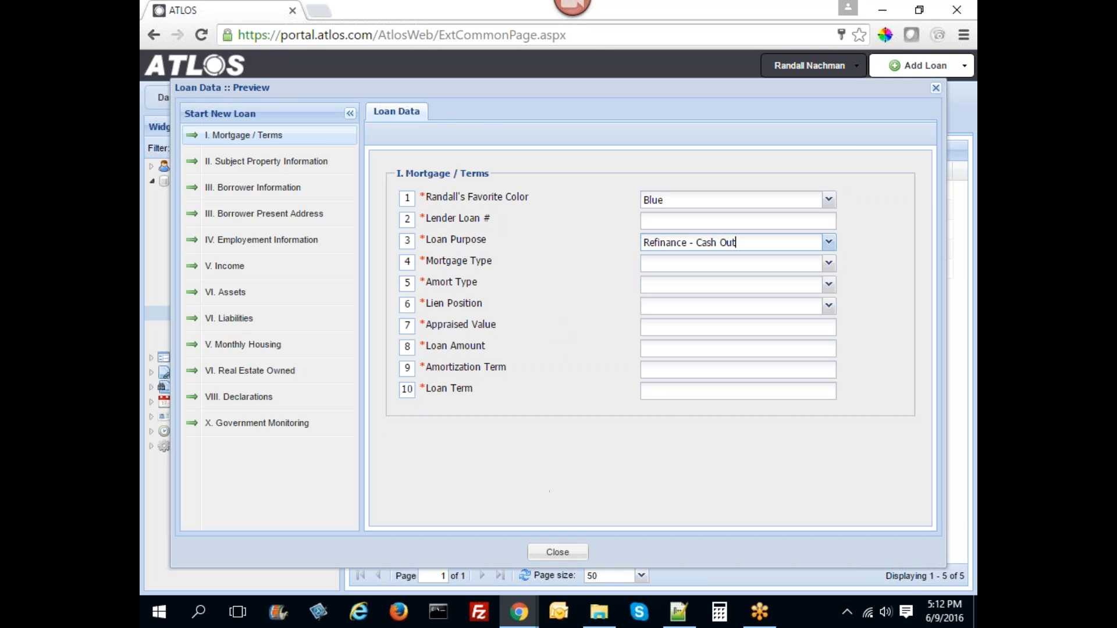
left_click(555, 551)
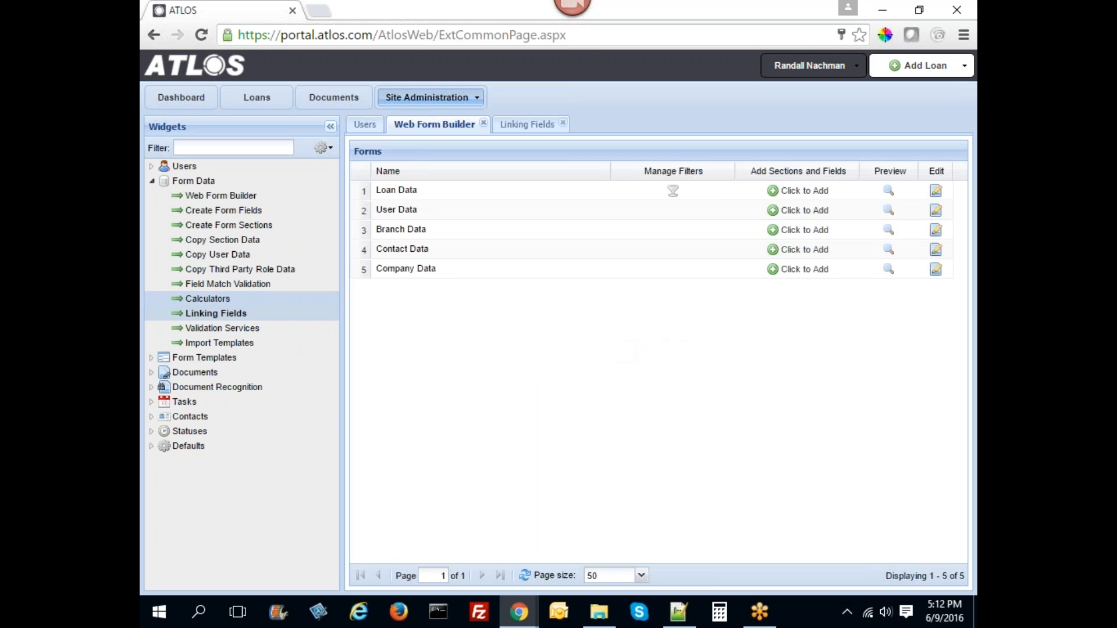
left_click(163, 182)
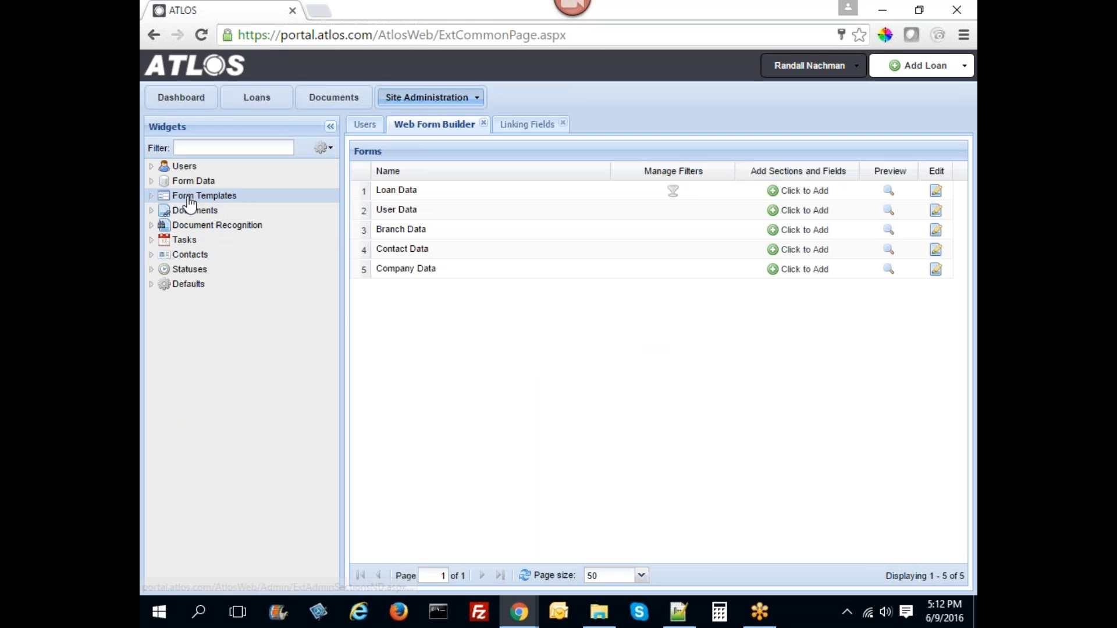
- Start a new form template named 'Borrowers Authorization' using Borrower Authorization.pdf from Sample Docs
left_click(162, 196)
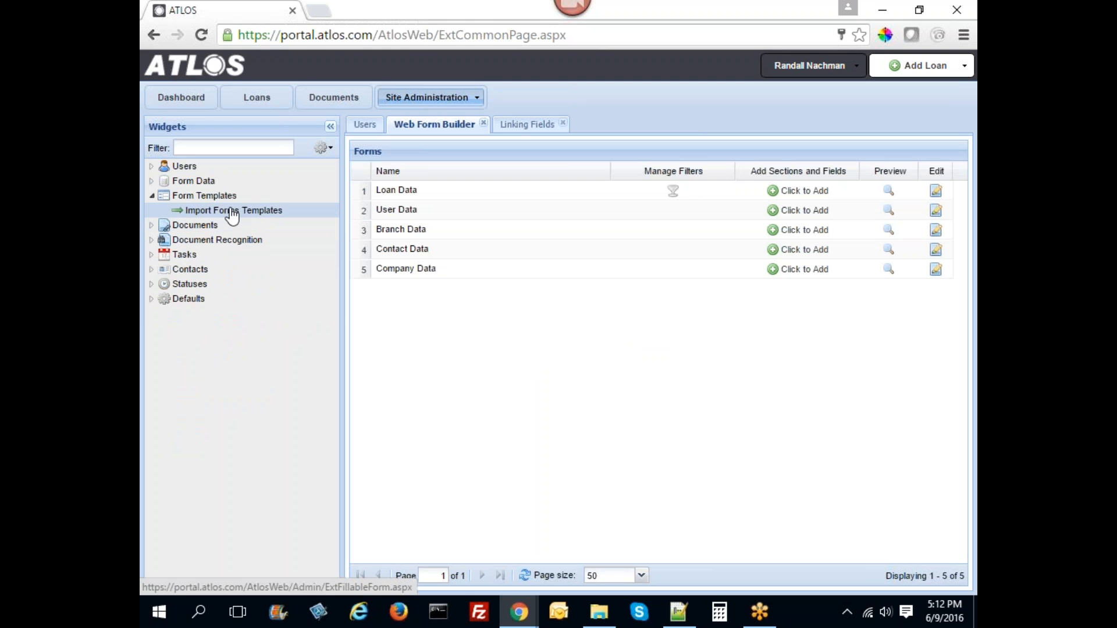
left_click(232, 210)
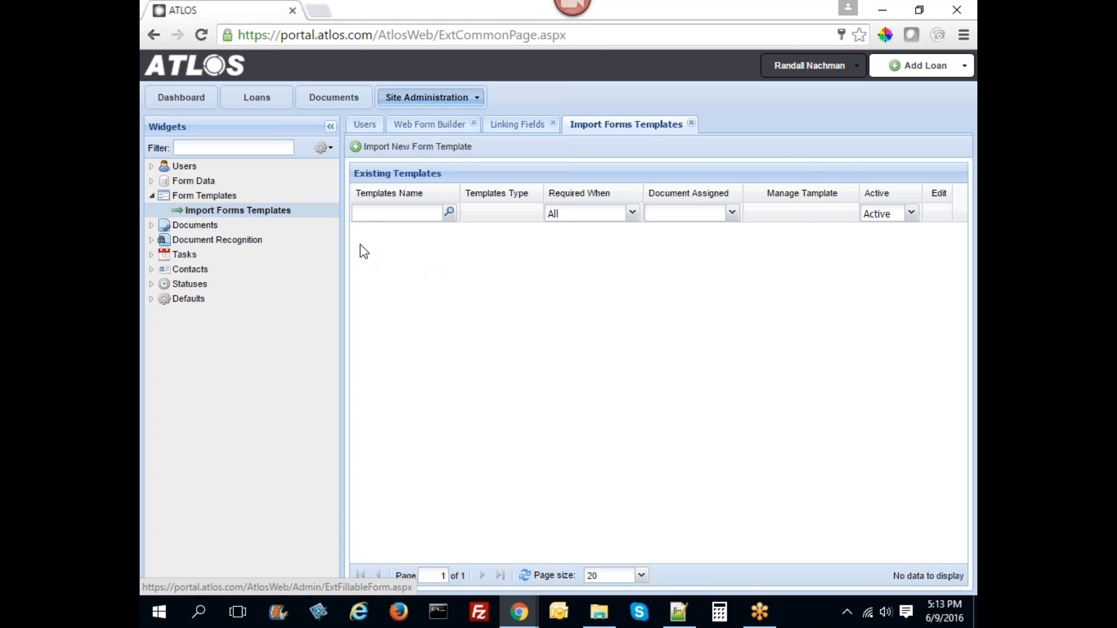
left_click(422, 146)
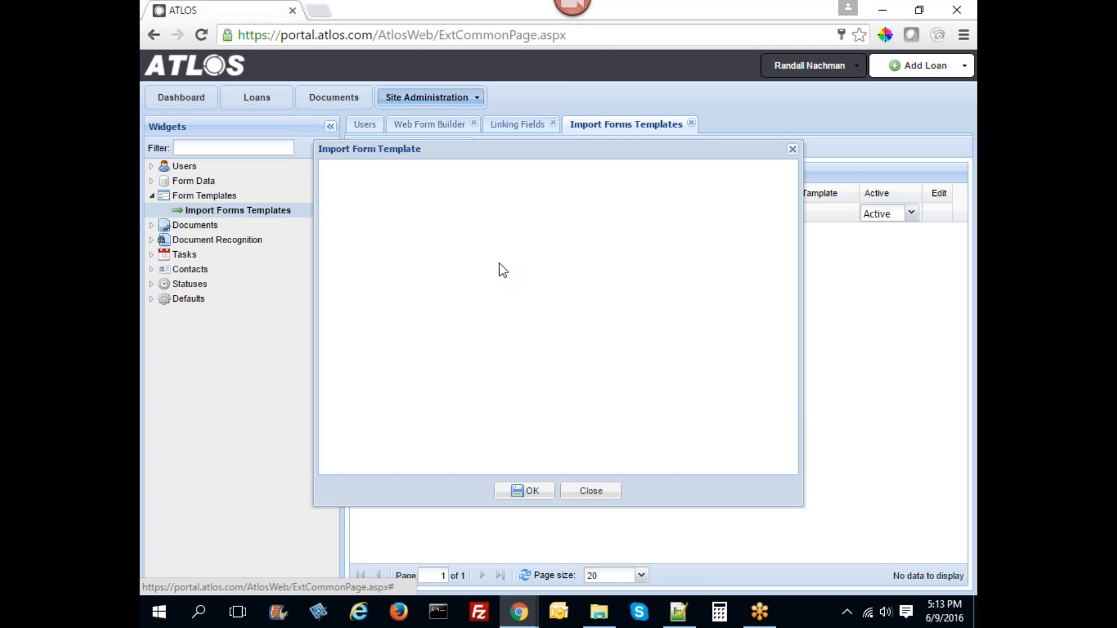
left_click(495, 231)
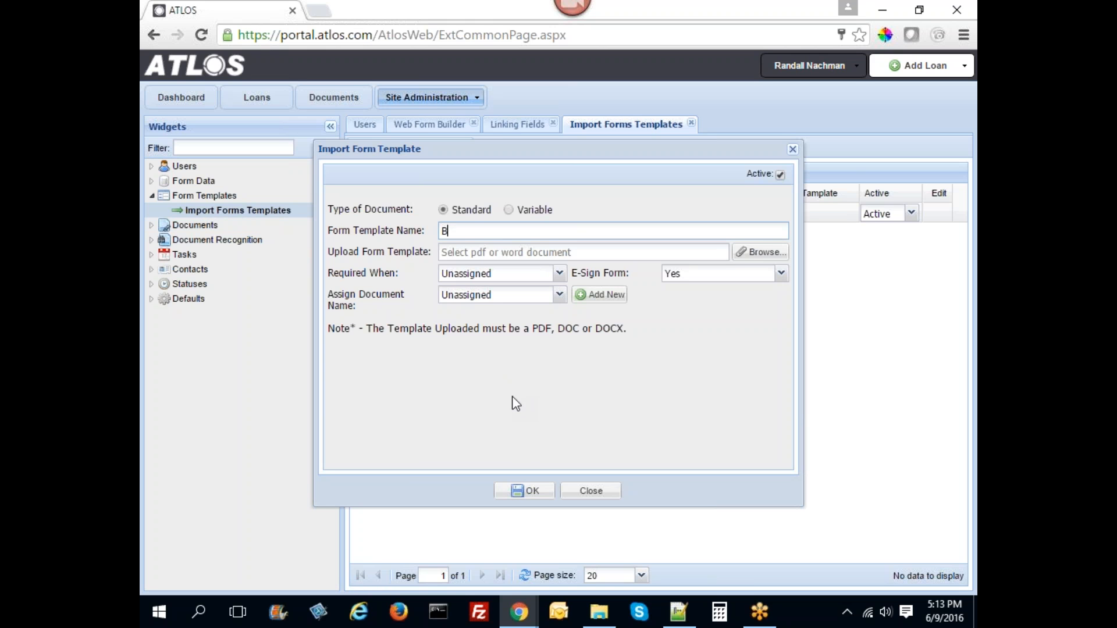
type("owers Authorization")
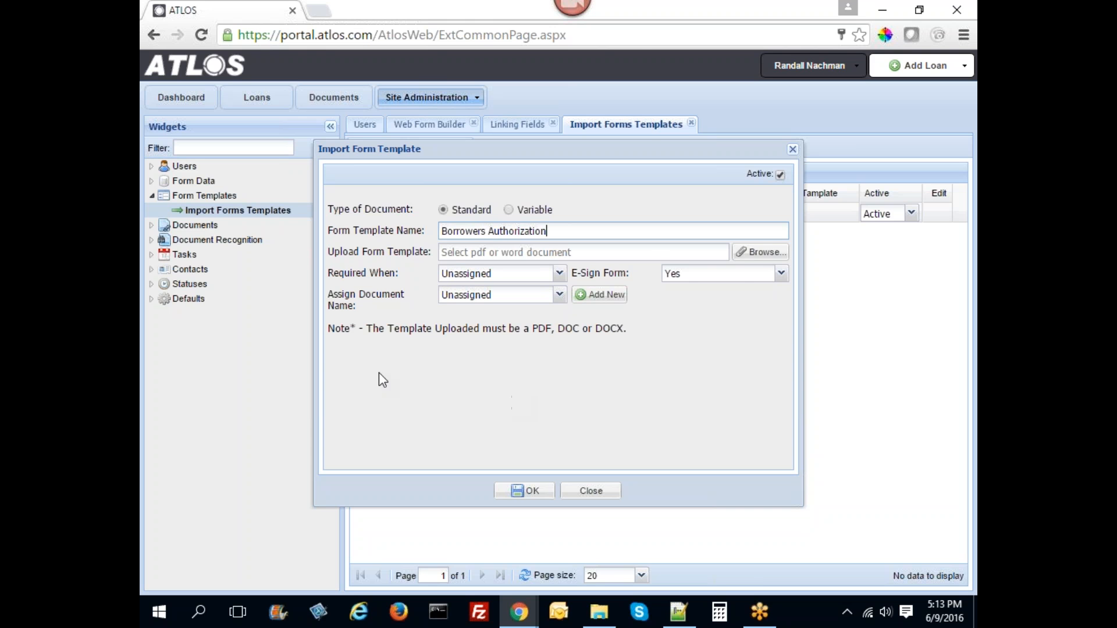
left_click(763, 254)
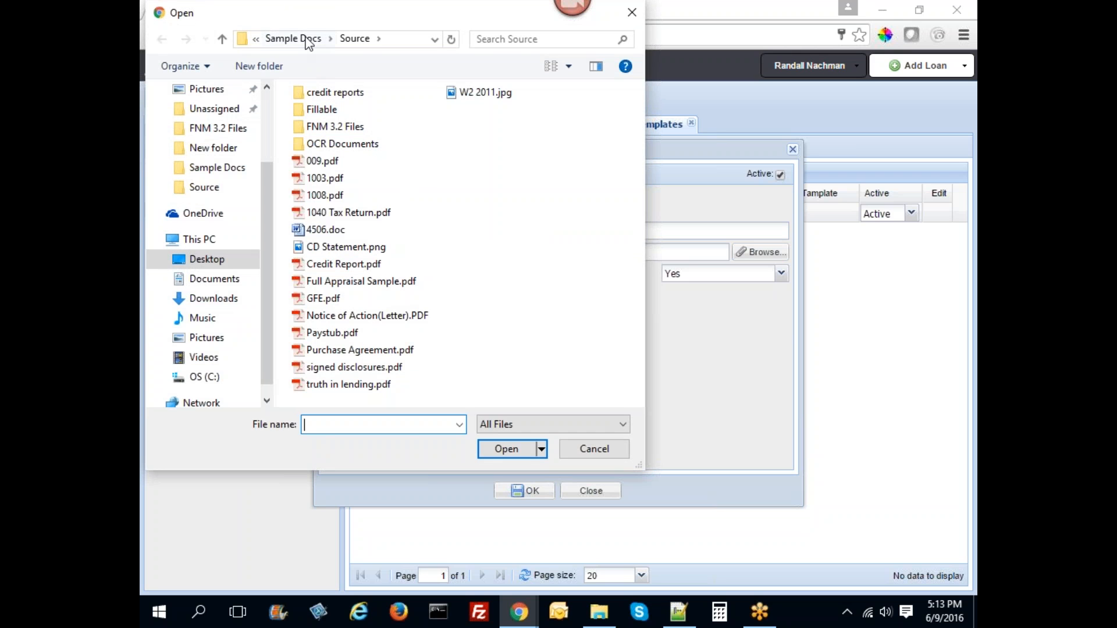
left_click(306, 39)
double_click(407, 337)
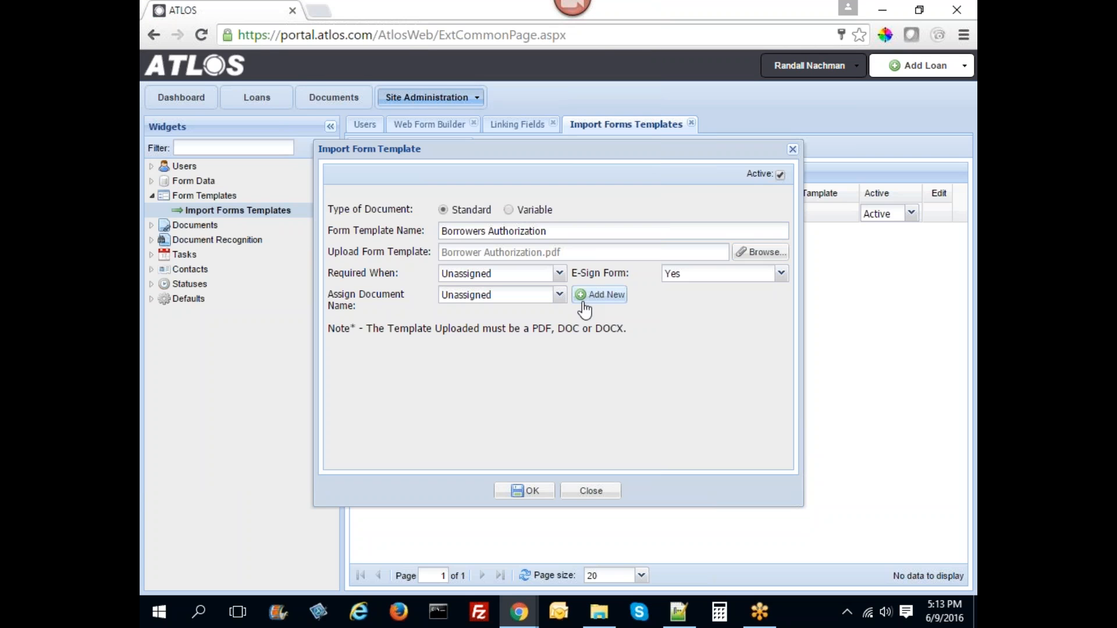
- Keep e-sign at Yes, assign the Borrowers Signature Authorization document, and save the template
left_click(712, 274)
left_click(694, 307)
left_click(559, 295)
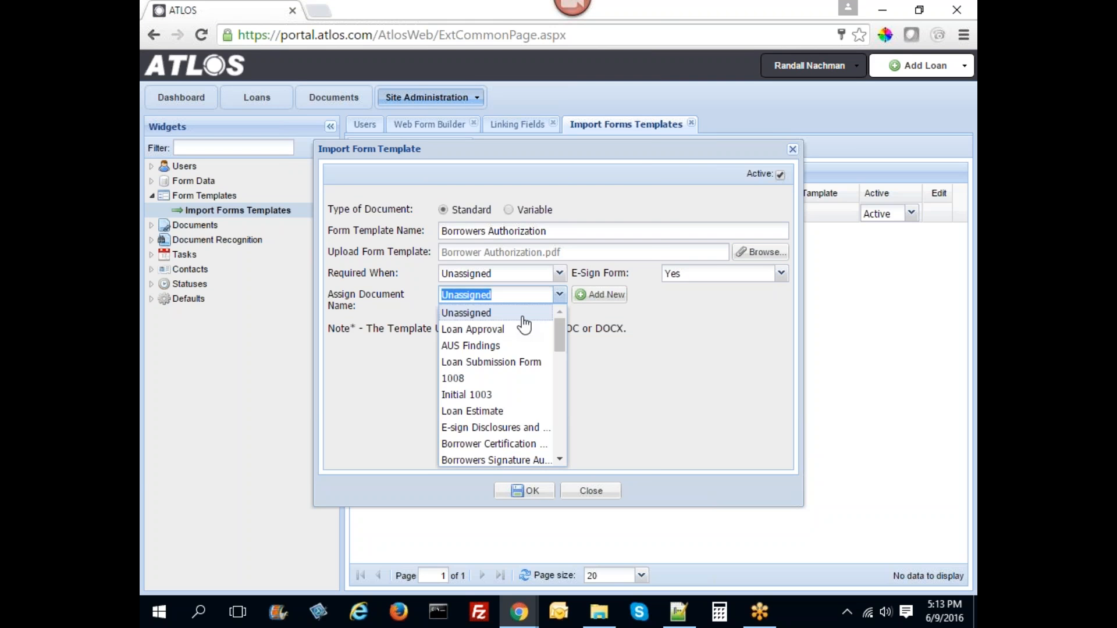
scroll(512, 417, "down", 3)
left_click(510, 399)
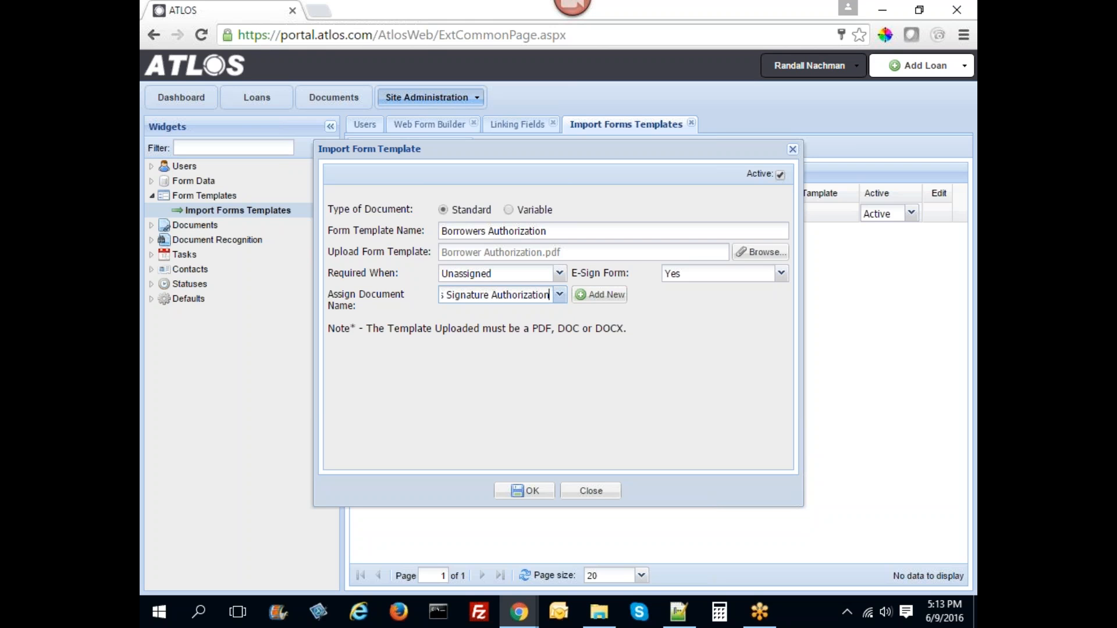
left_click(526, 491)
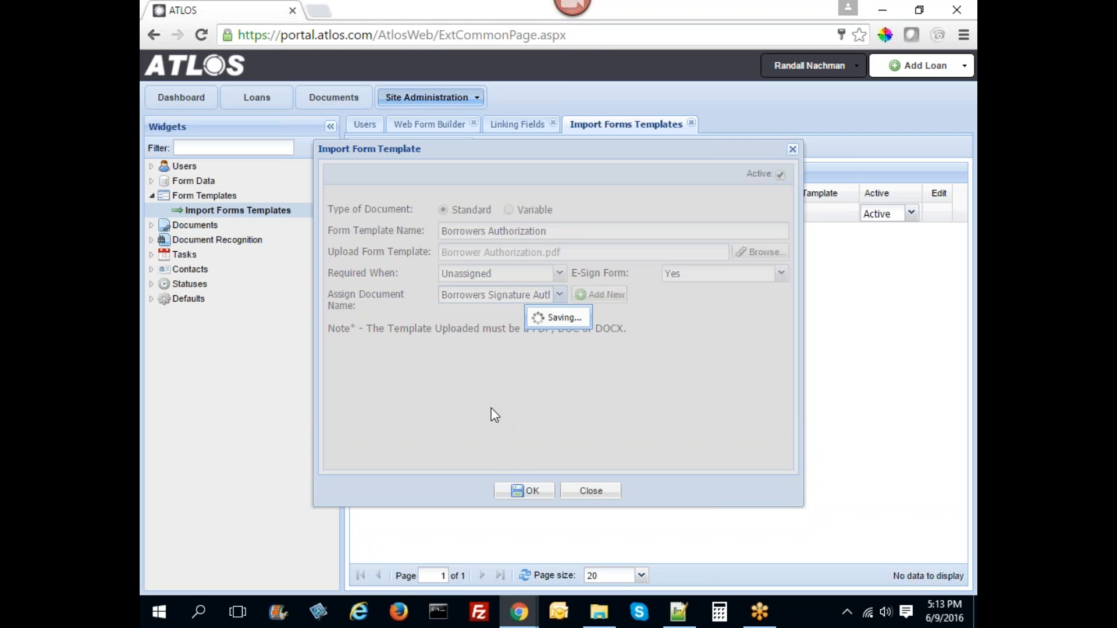
left_click(587, 491)
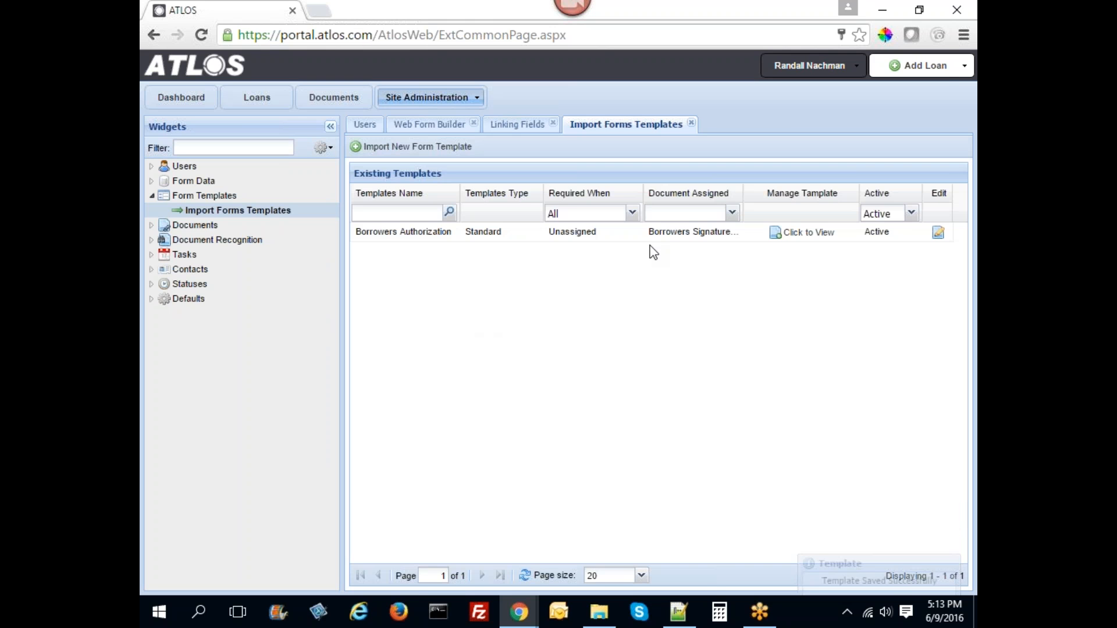
- Map the borrower's First, Middle and Last Name onto the Borrower Name box, section 1
left_click(803, 232)
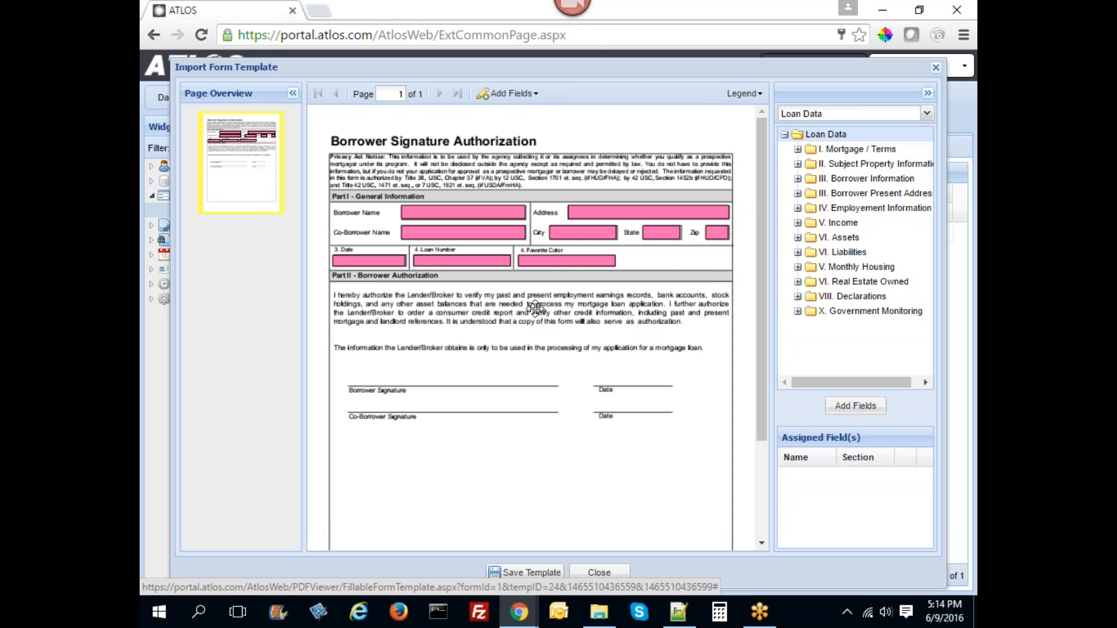
left_click(465, 218)
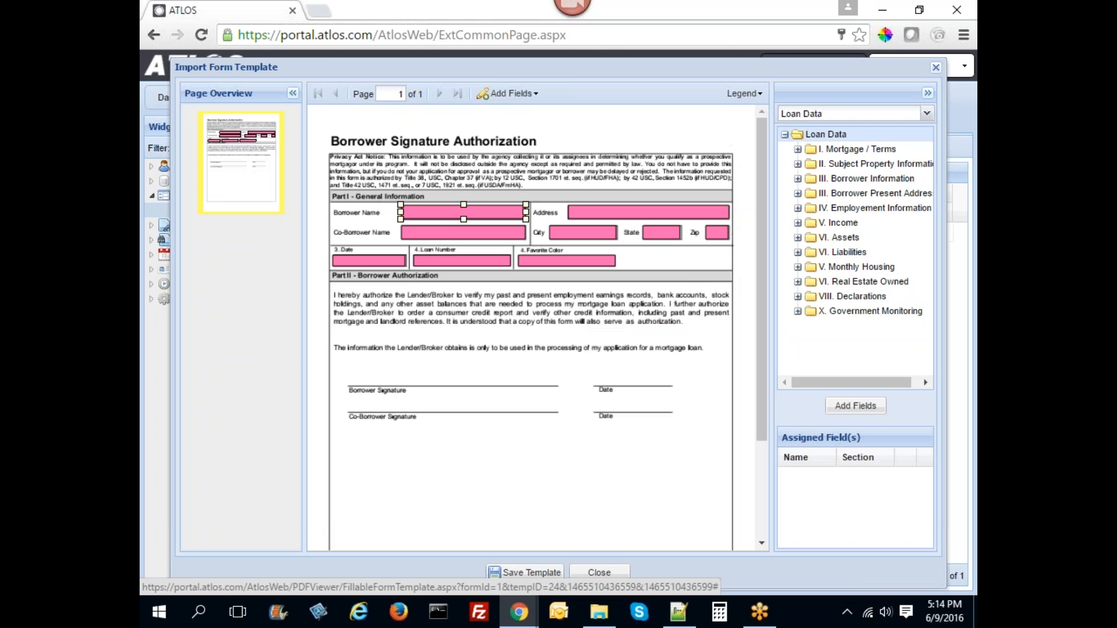
left_click(798, 178)
left_click(835, 192)
left_click(836, 208)
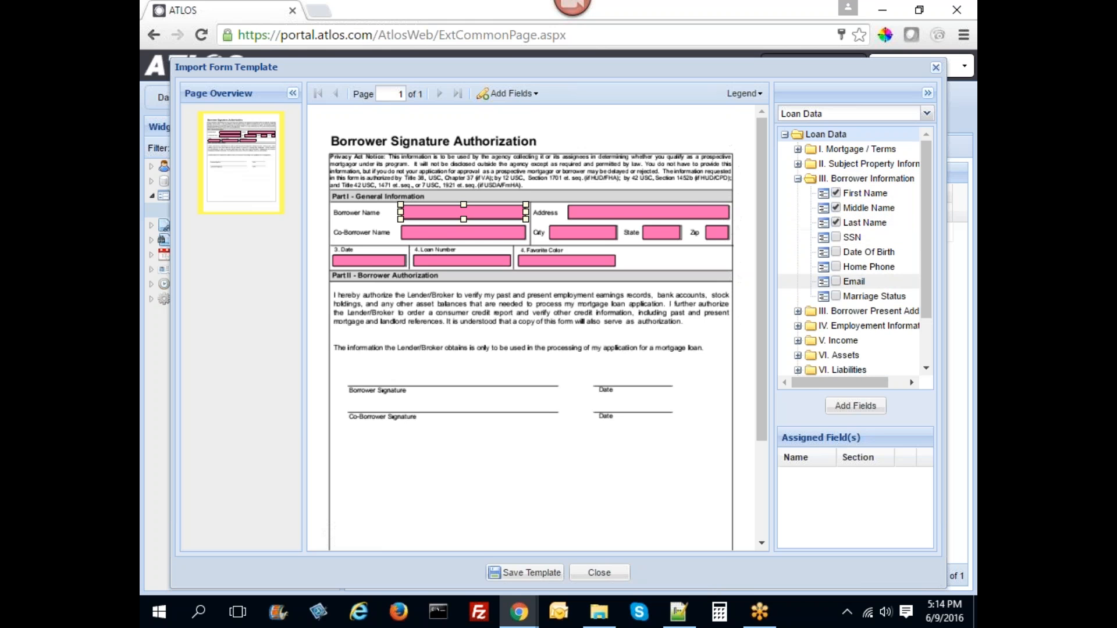
left_click(855, 405)
left_click(567, 301)
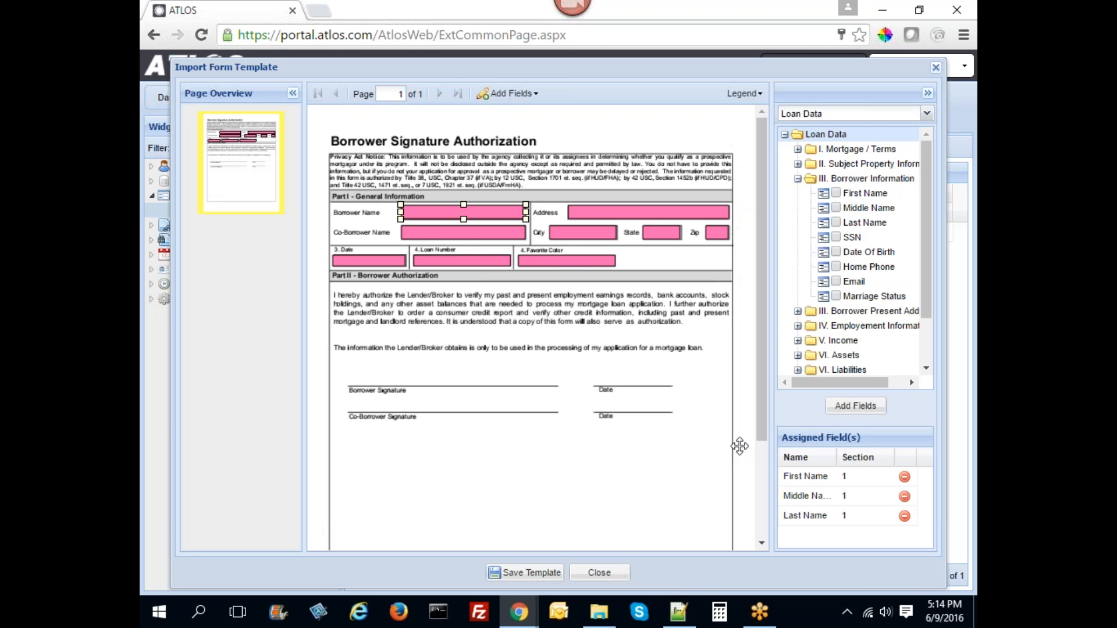
- Map the present-address Street Name and City fields onto the Address and City boxes, section 1
left_click(584, 207)
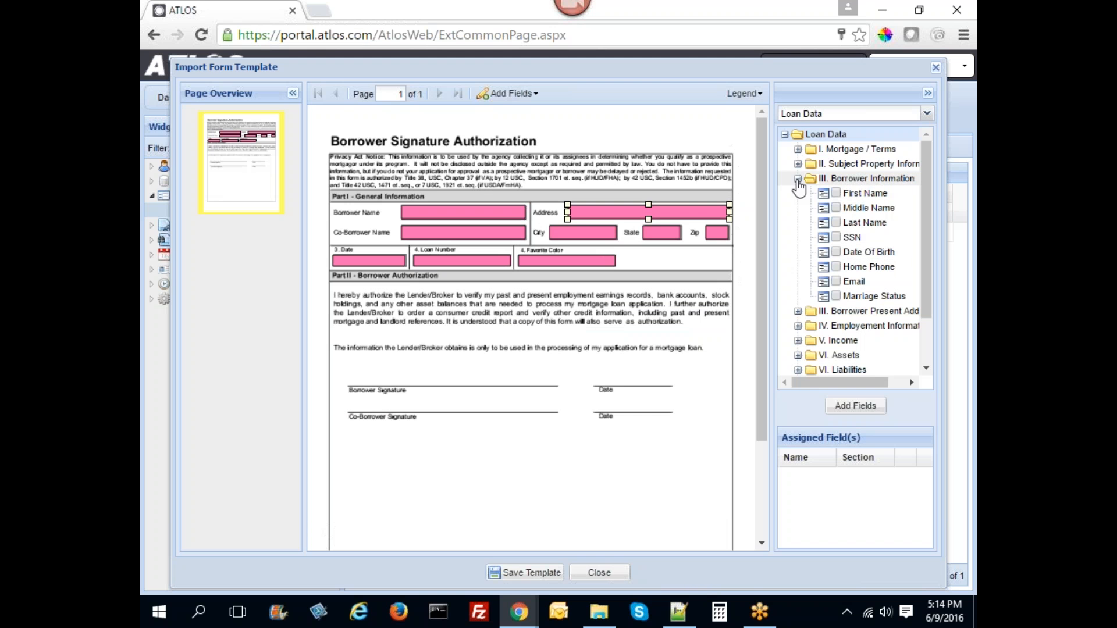
left_click(798, 179)
left_click(798, 193)
left_click(835, 252)
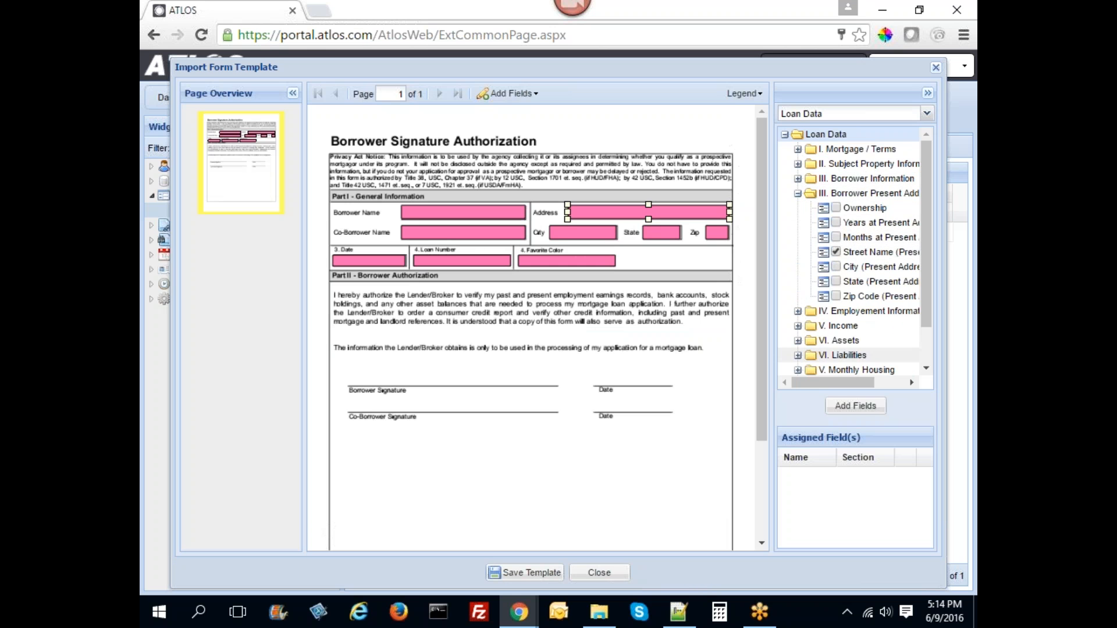
left_click(866, 409)
left_click(557, 301)
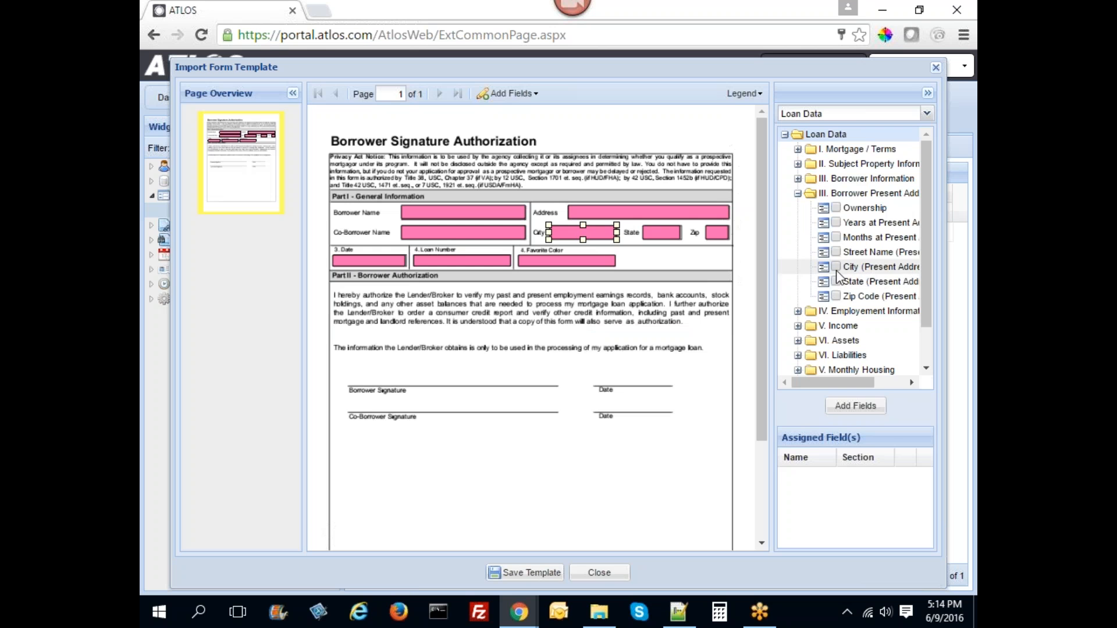
left_click(855, 406)
left_click(557, 300)
- Map the present-address State and Zip Code fields onto the State and Zip boxes, section 1
left_click(836, 282)
left_click(855, 405)
key("Return")
left_click(716, 233)
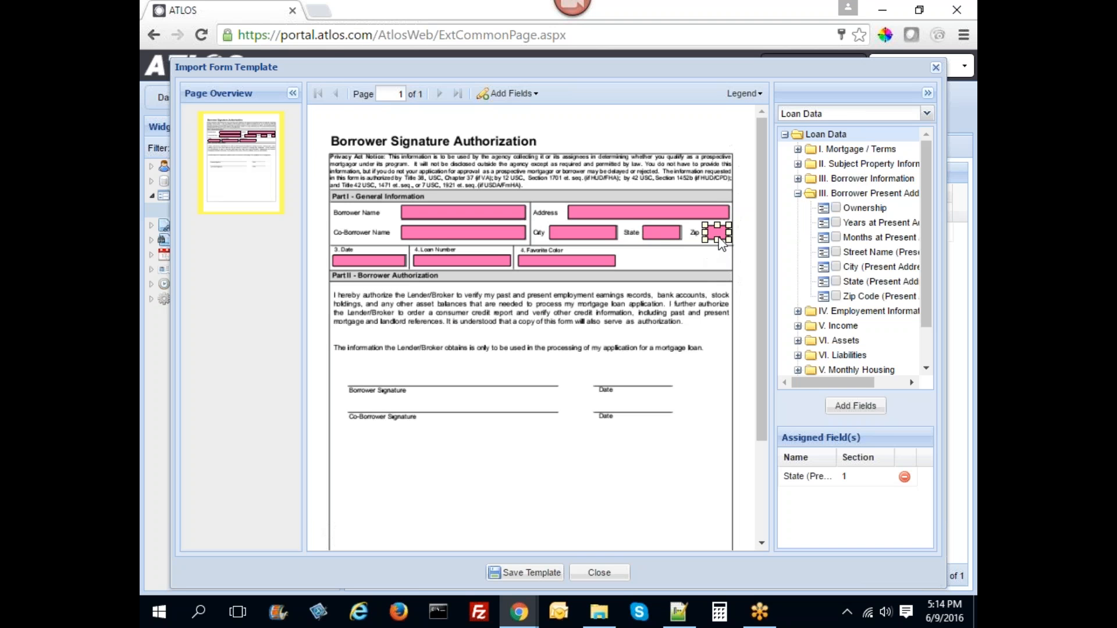
left_click(836, 296)
left_click(855, 405)
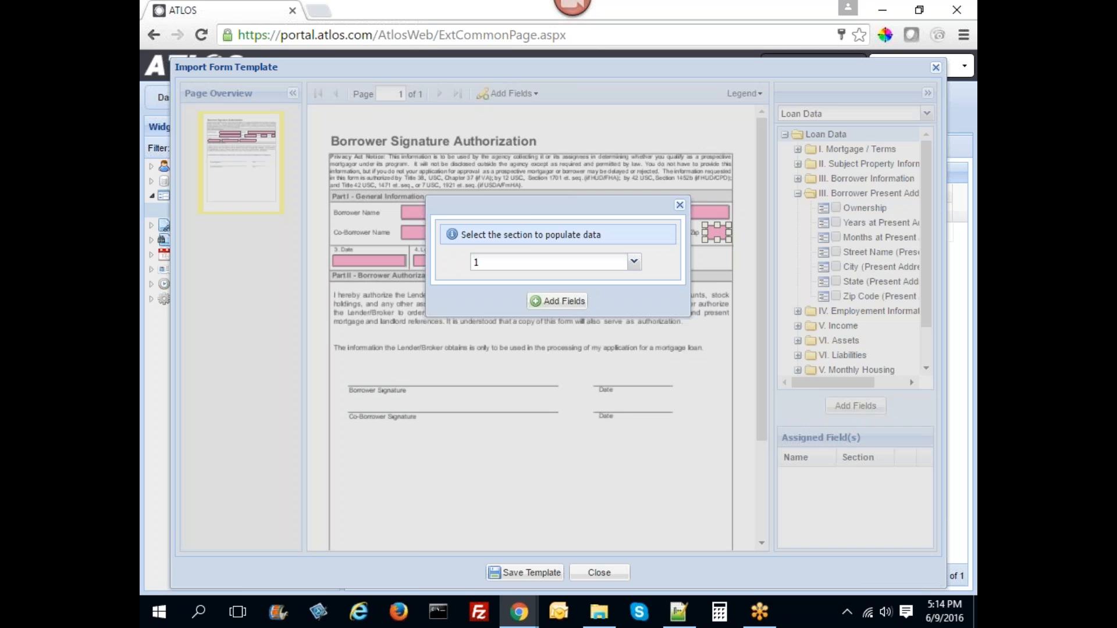
left_click(582, 300)
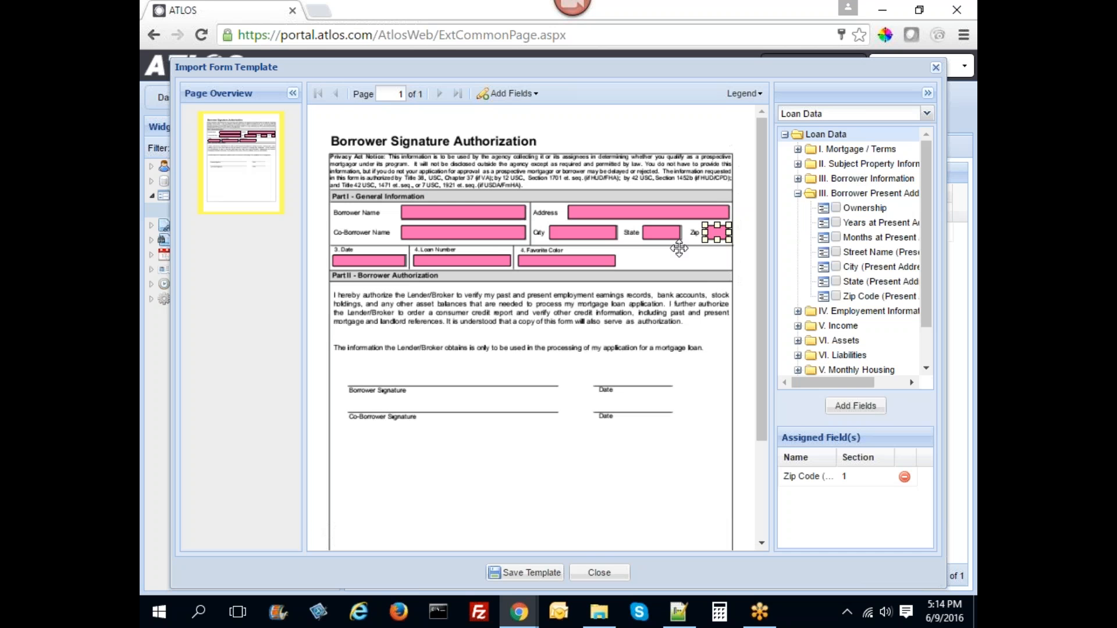
- On the Favorite Color box, add the favourite-colour Mortgage / Terms field, then delete that mapping
left_click(558, 262)
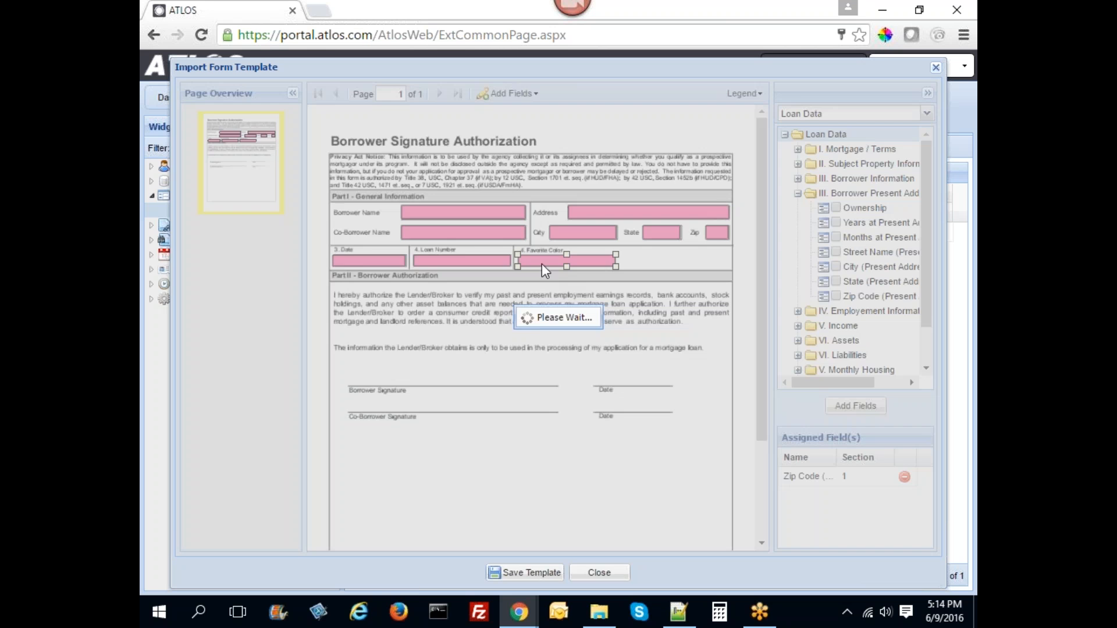
left_click(798, 149)
left_click(836, 163)
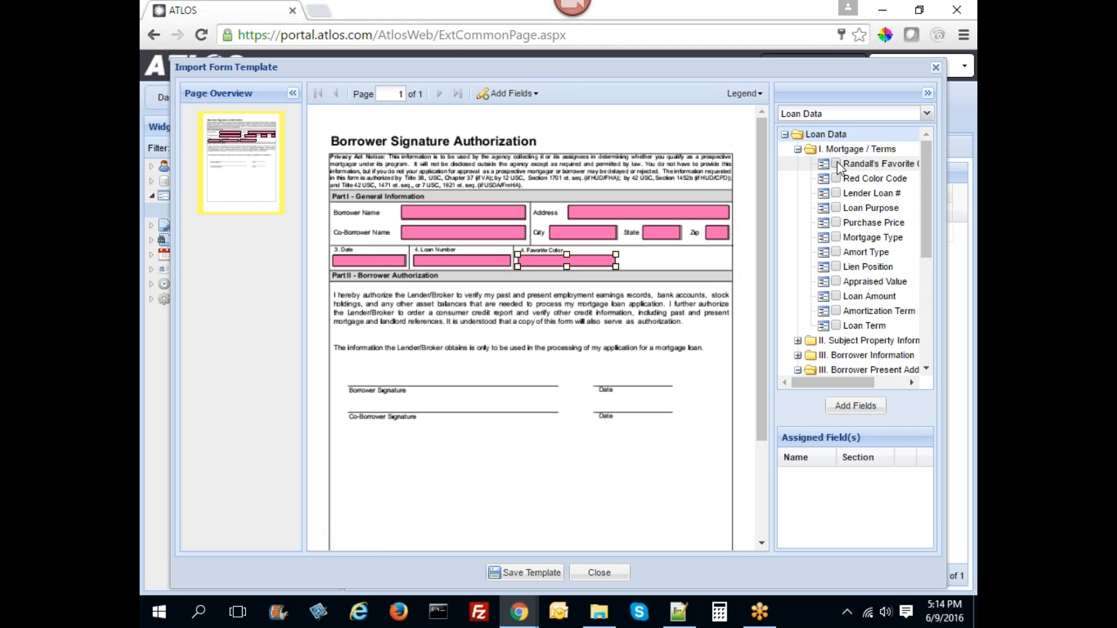
left_click(849, 406)
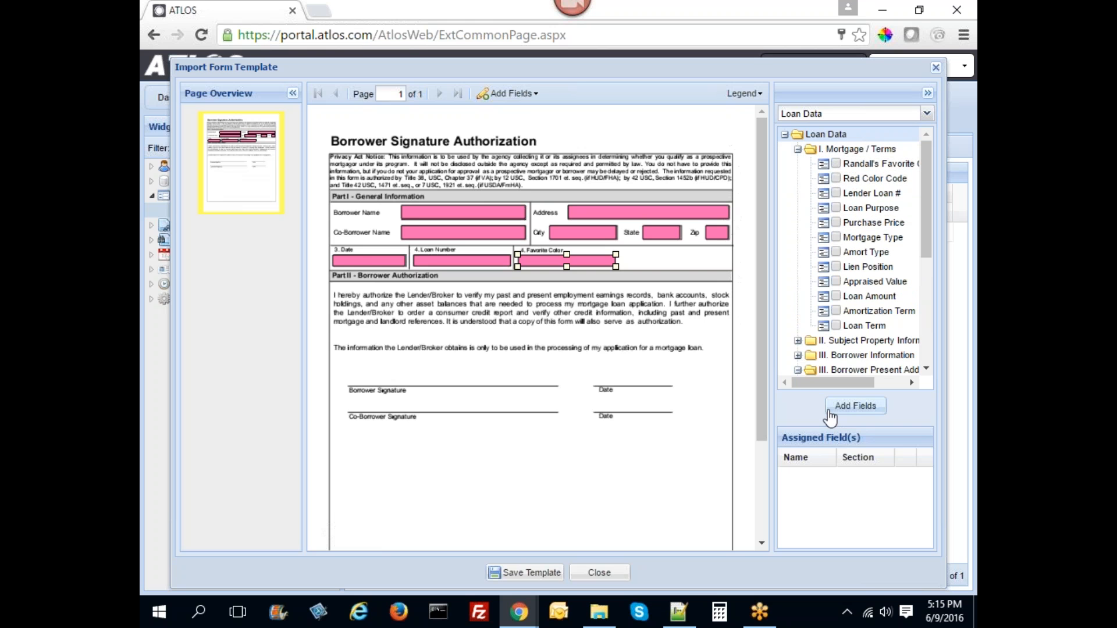
key("Delete")
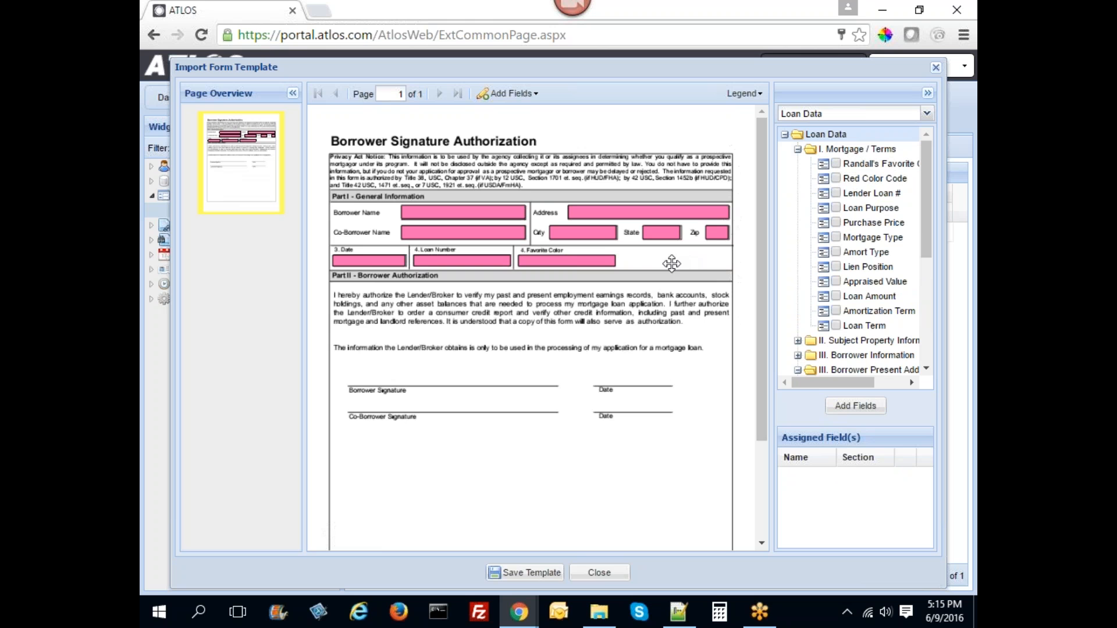
- Add Red Color Code as an Arial 10 text box, positioned and resized beside Favorite Color
left_click(836, 179)
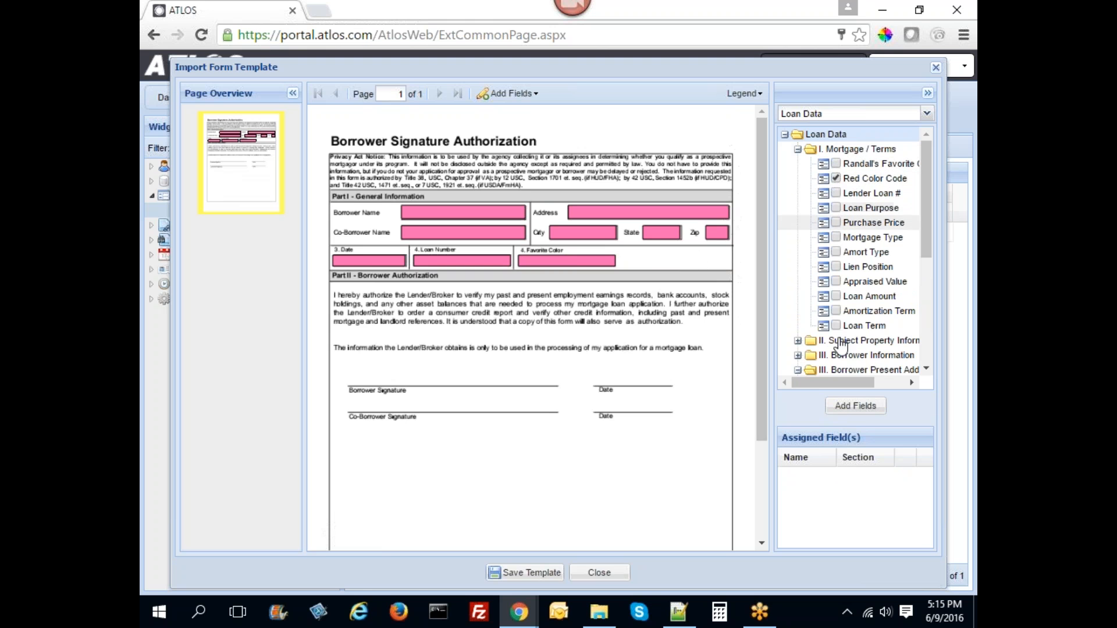
left_click(856, 405)
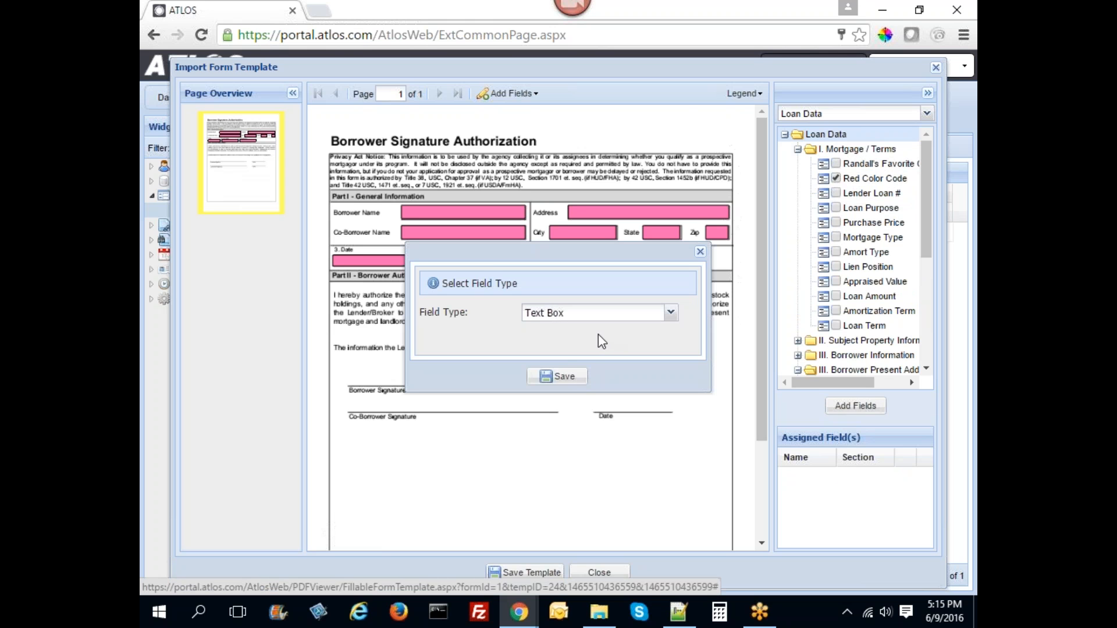
left_click(564, 378)
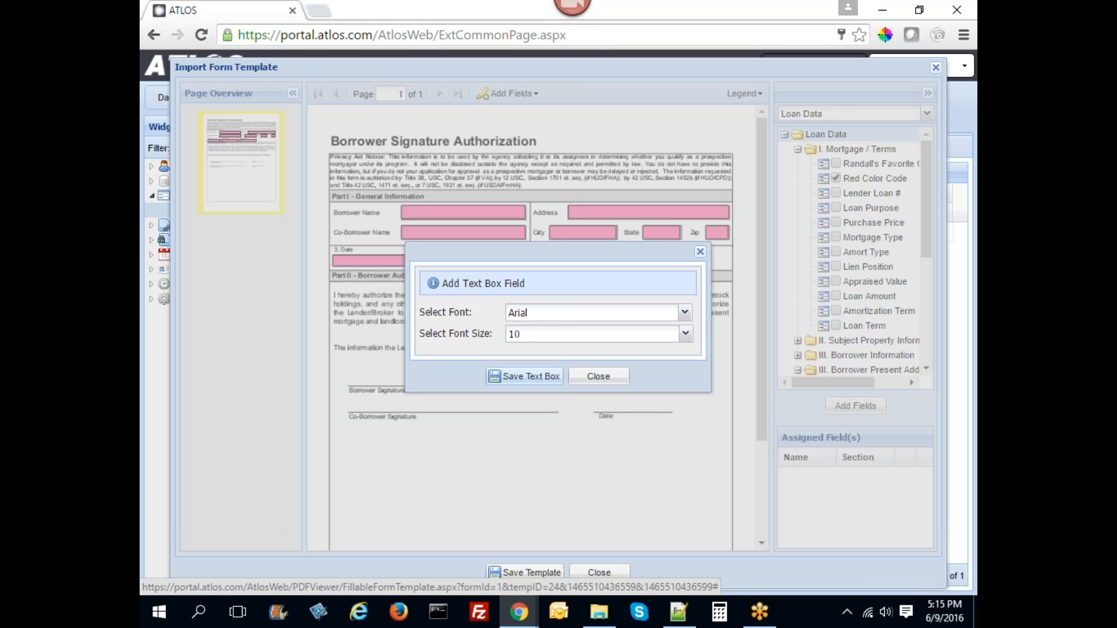
left_click(527, 378)
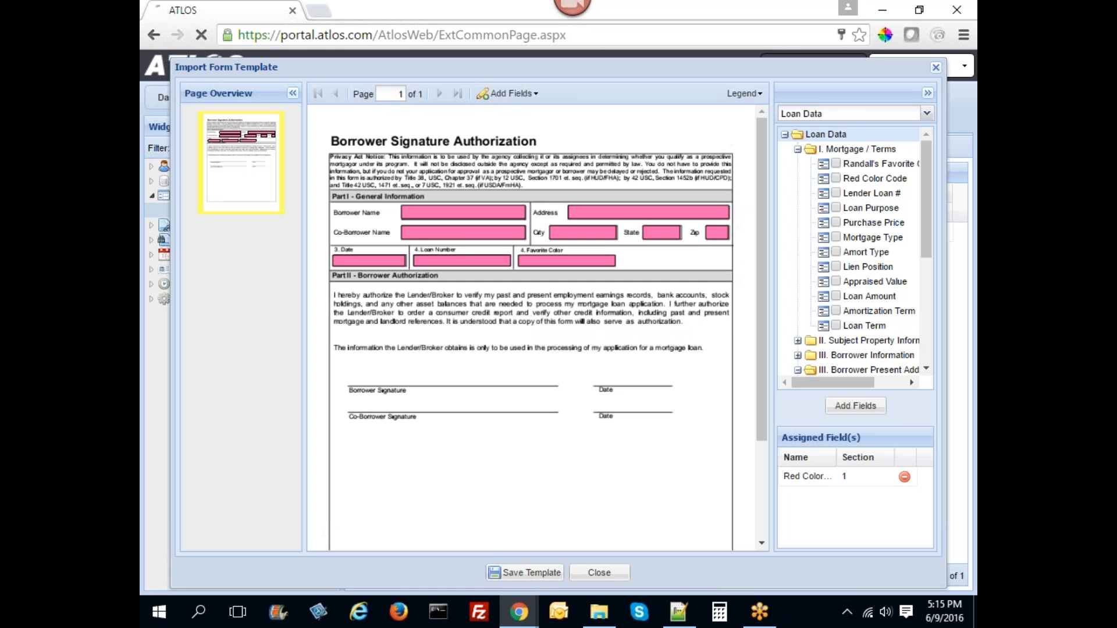
left_click_drag(436, 186, 658, 266)
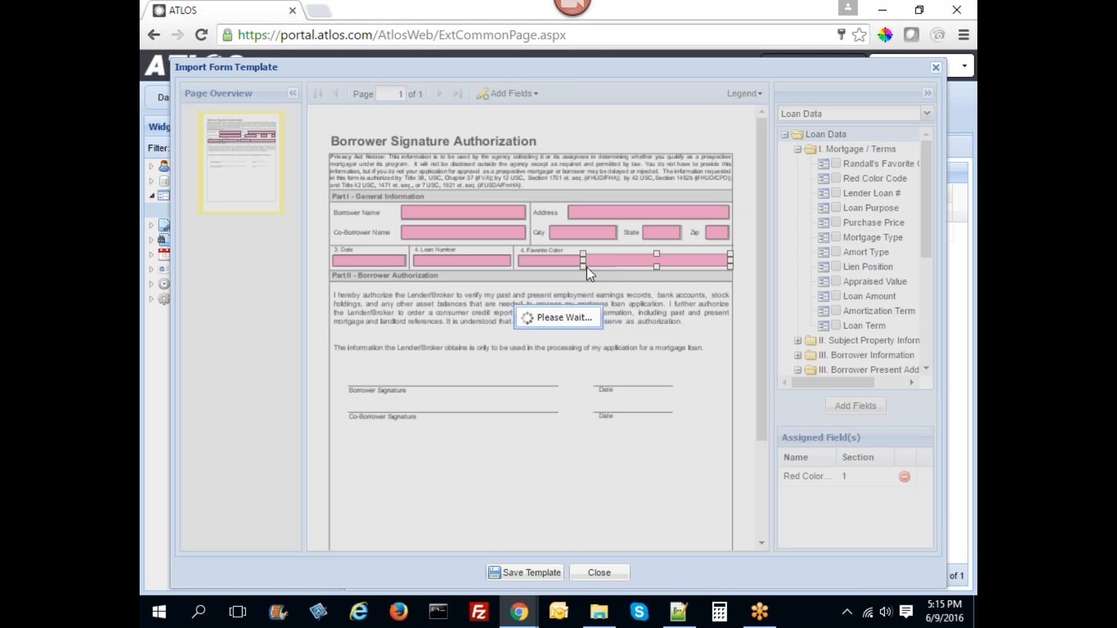
left_click_drag(583, 261, 624, 263)
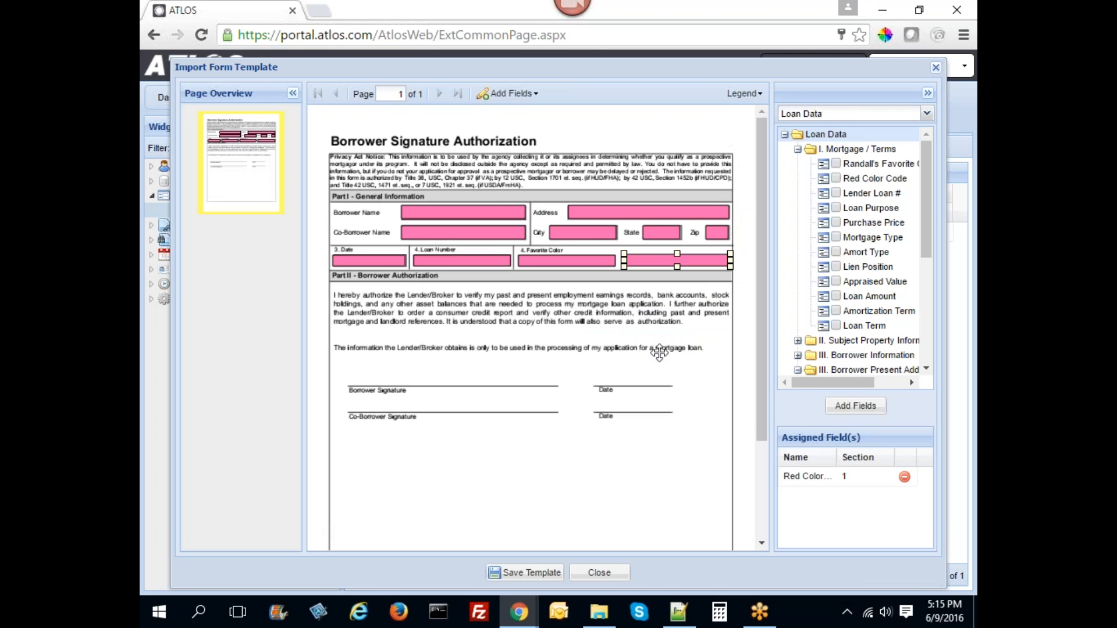
left_click(509, 93)
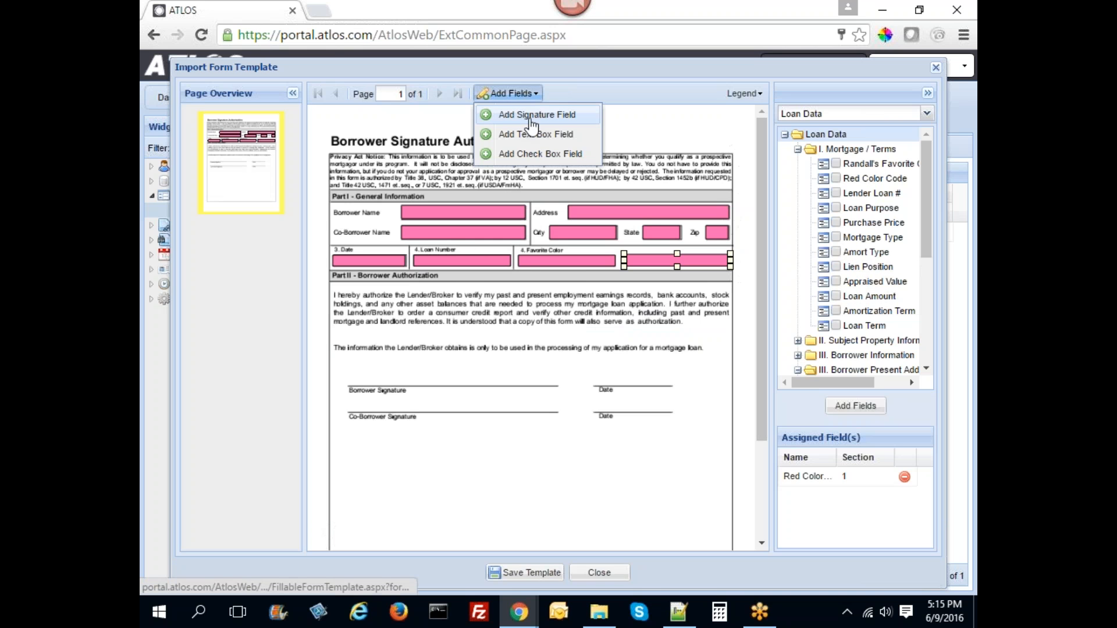
- Add a signature field named 'test signature' for the Originator role with a linked date field
left_click(539, 116)
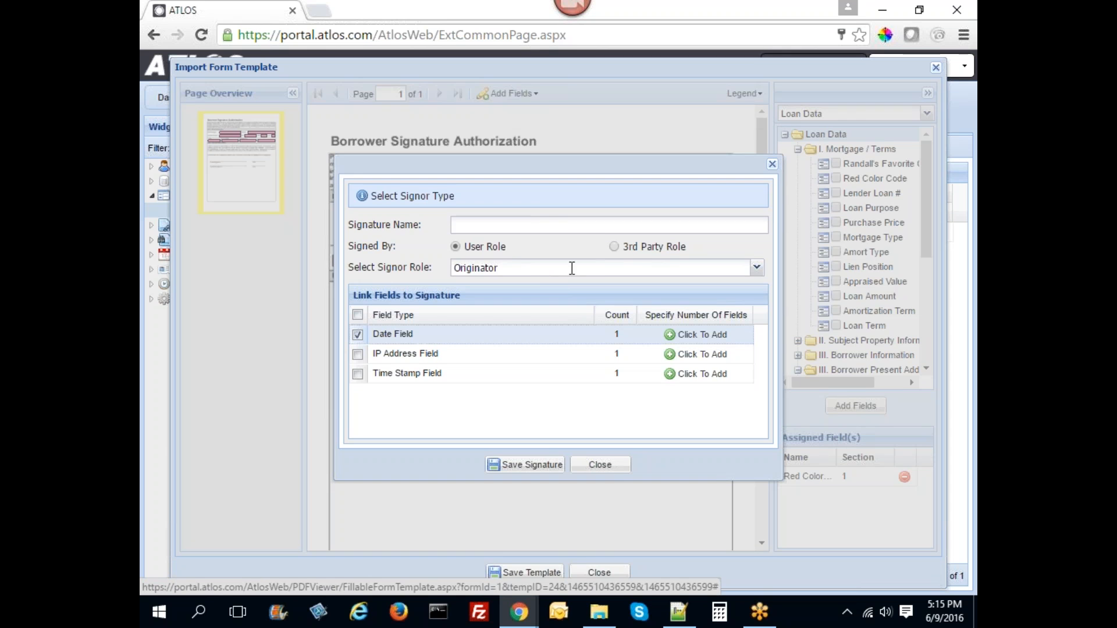
left_click(615, 247)
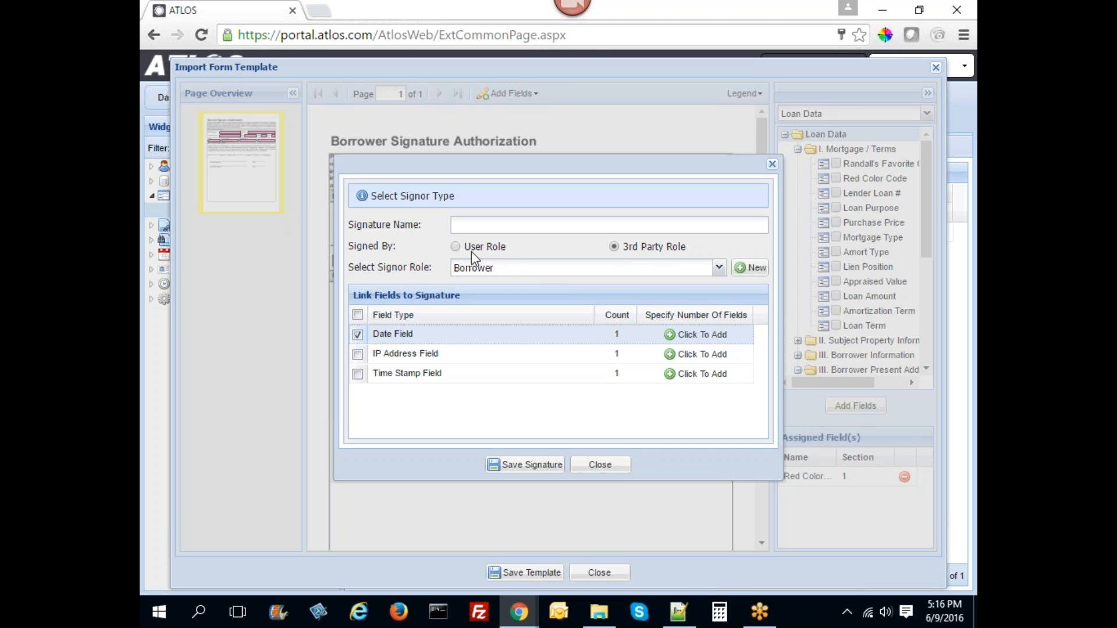
left_click(458, 246)
left_click(489, 227)
type("test")
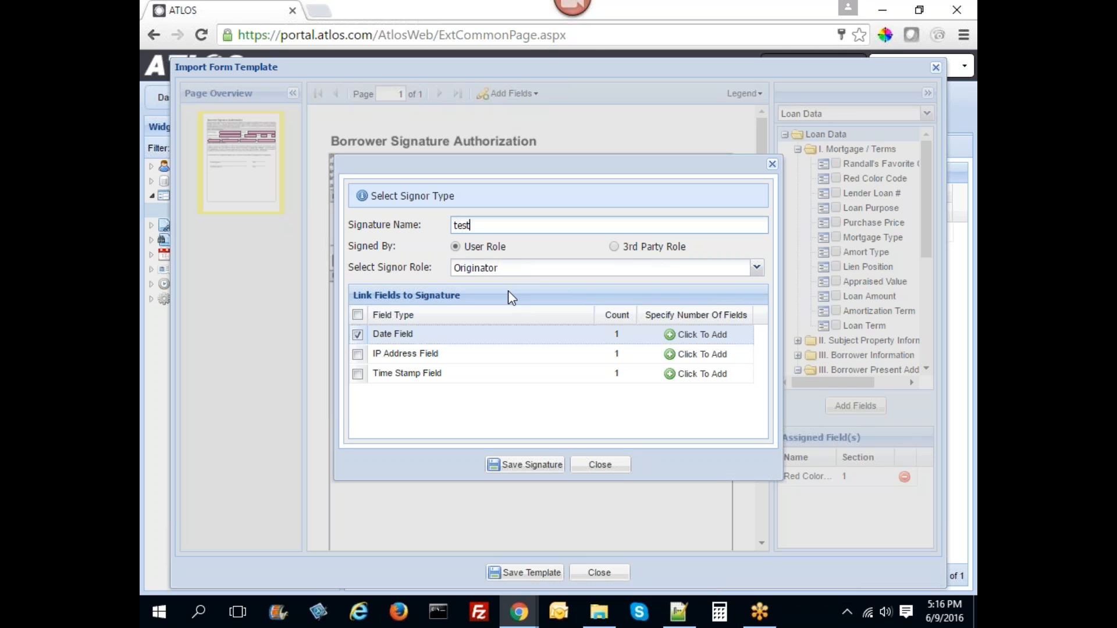
type(" signature")
left_click(512, 464)
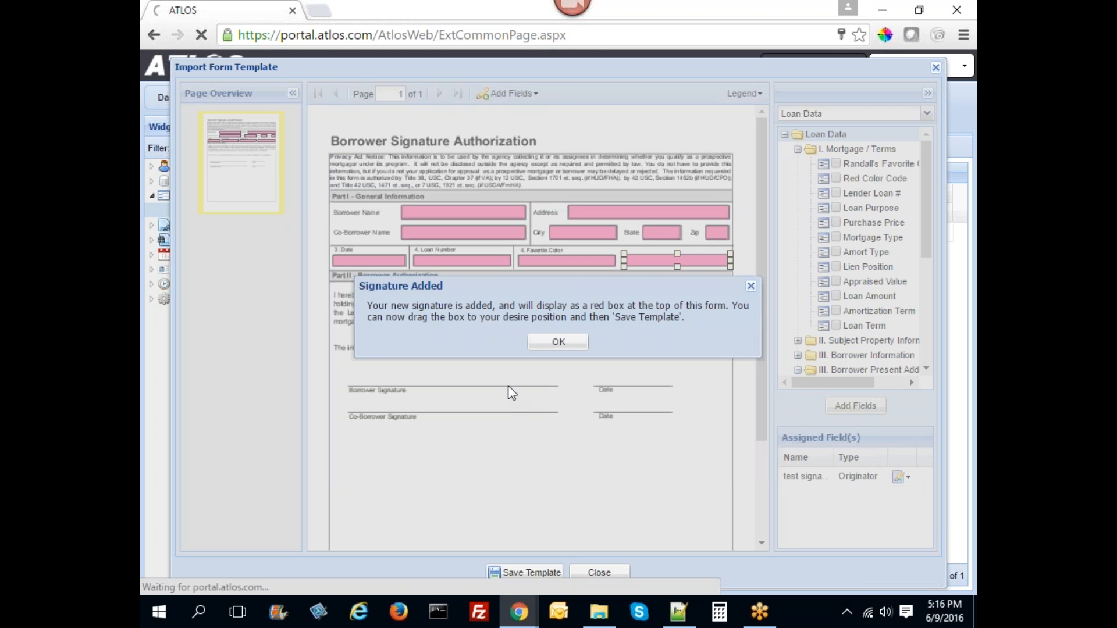
left_click(566, 342)
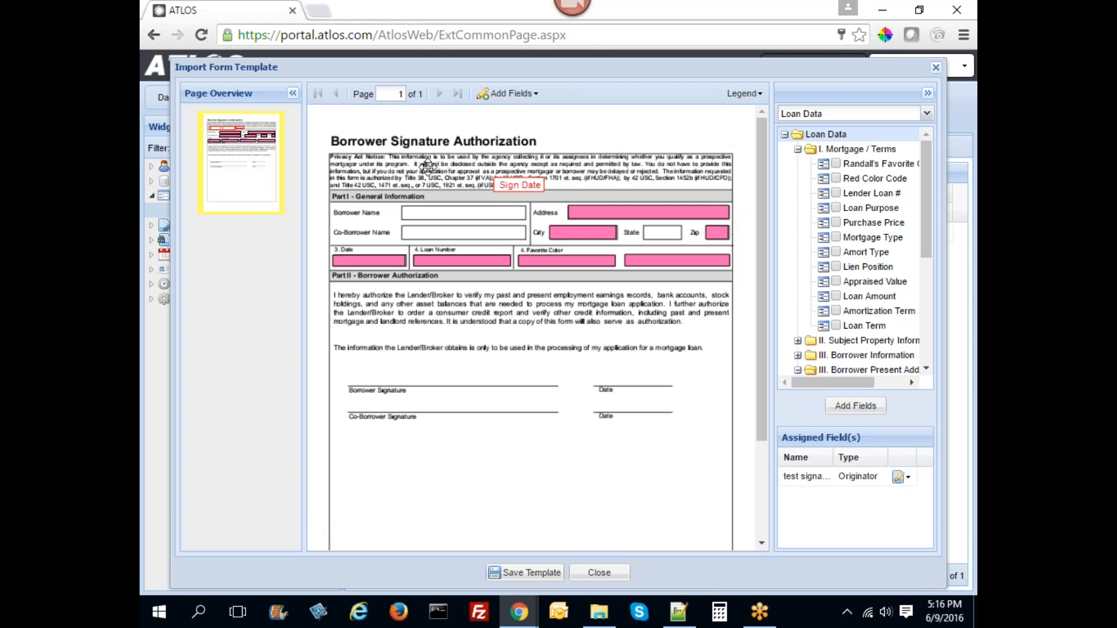
- Place and widen the e-sign box on the signature line, move Sign Date to the date line, and save
left_click_drag(424, 181, 428, 375)
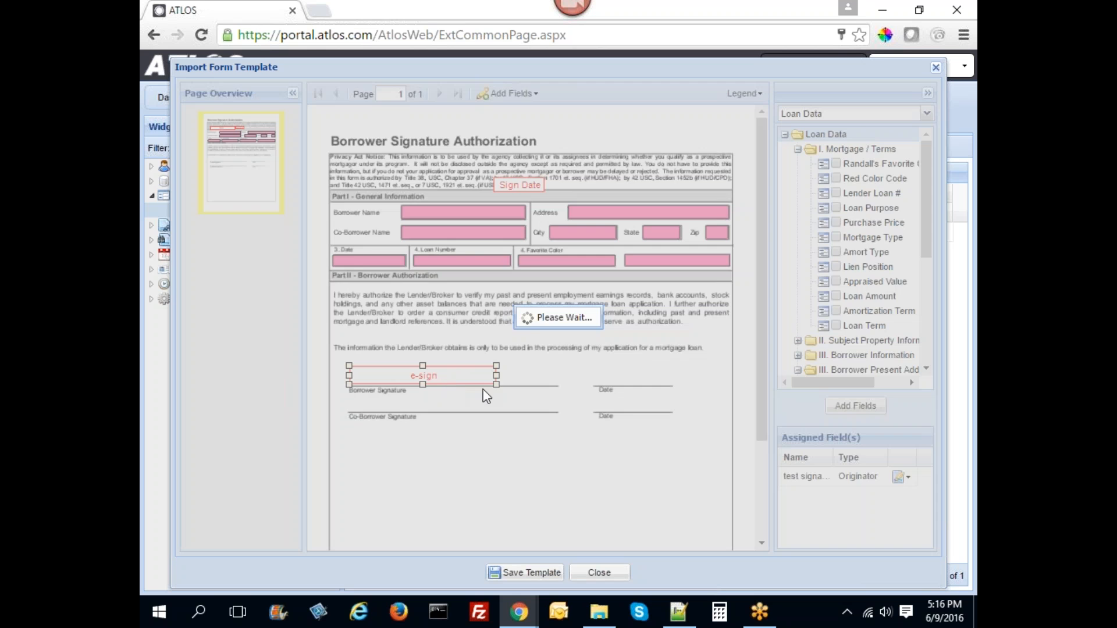
left_click_drag(496, 375, 554, 377)
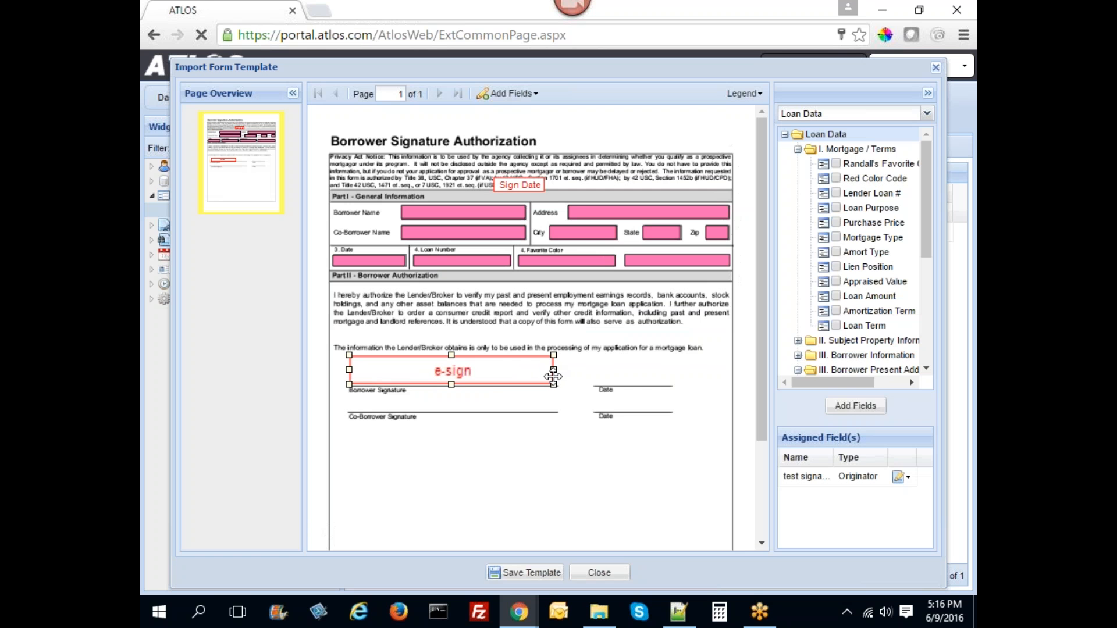
left_click_drag(519, 185, 625, 377)
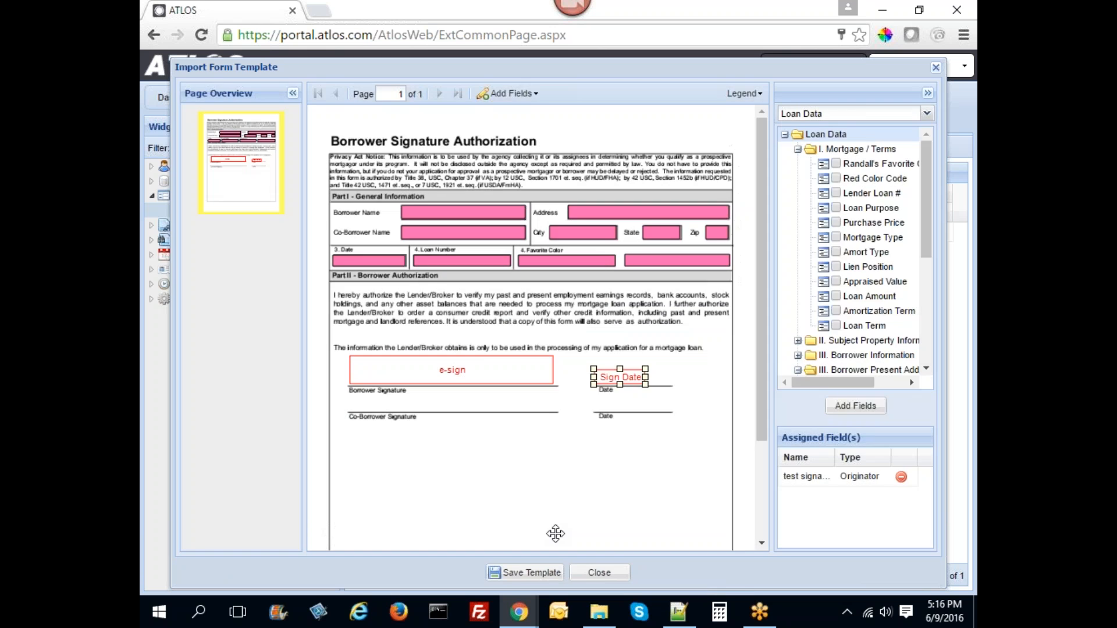
left_click(524, 574)
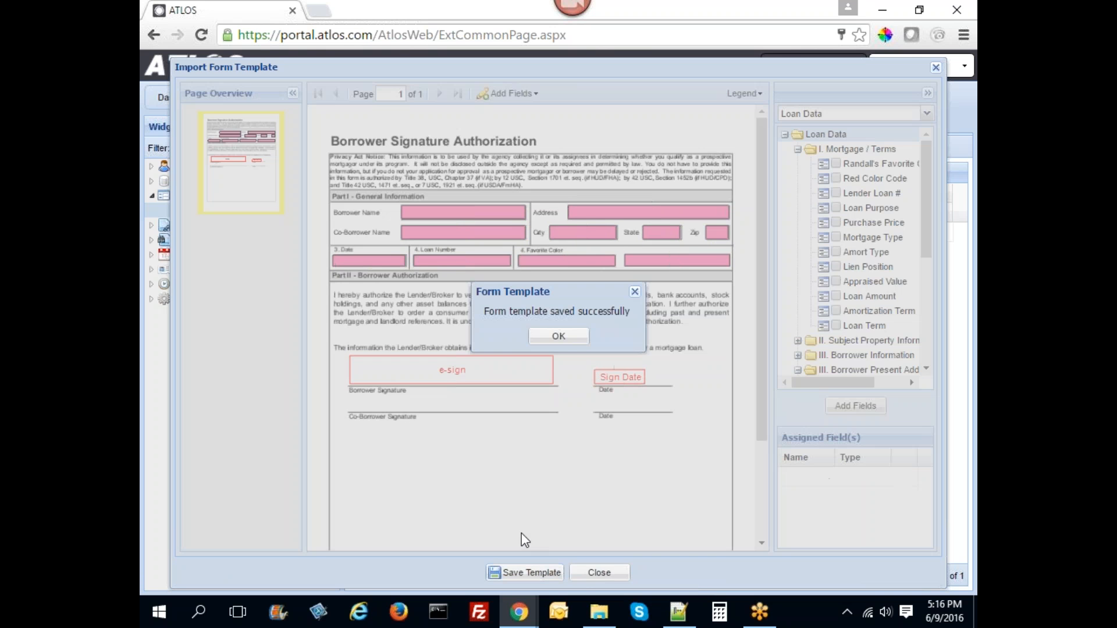
left_click(597, 573)
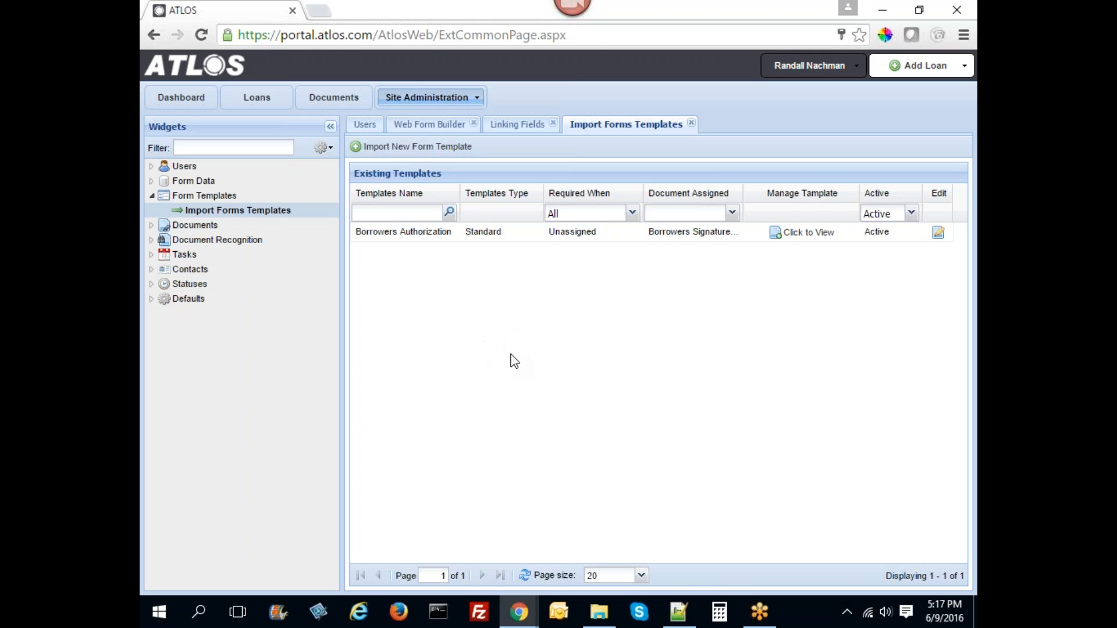
- Expand Documents and open the Document Names list showing 88 existing names
left_click(187, 225)
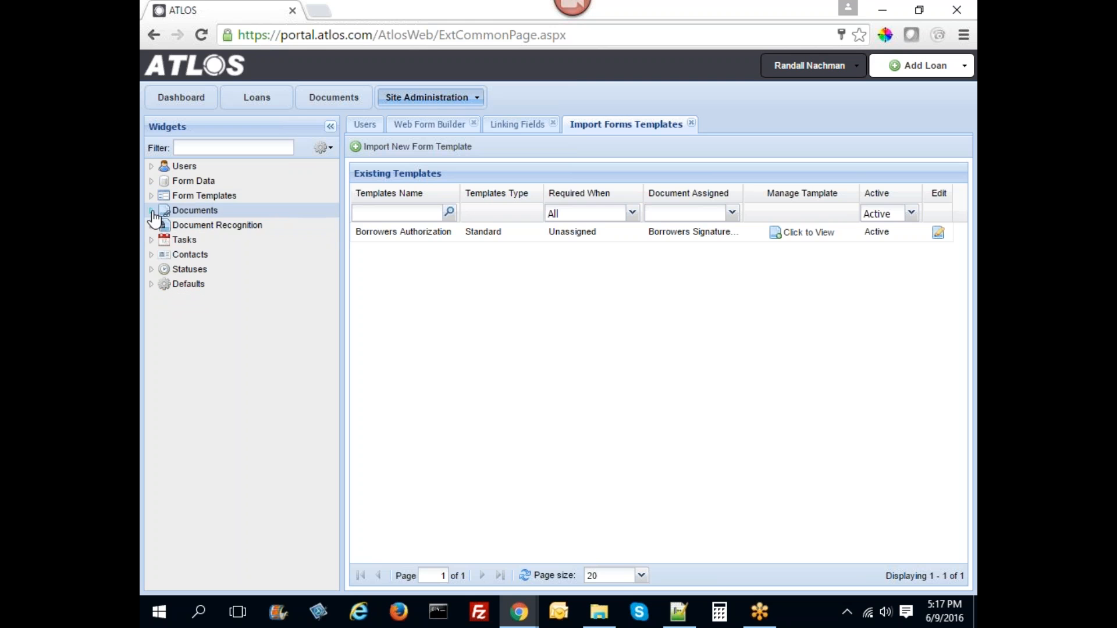
left_click(224, 225)
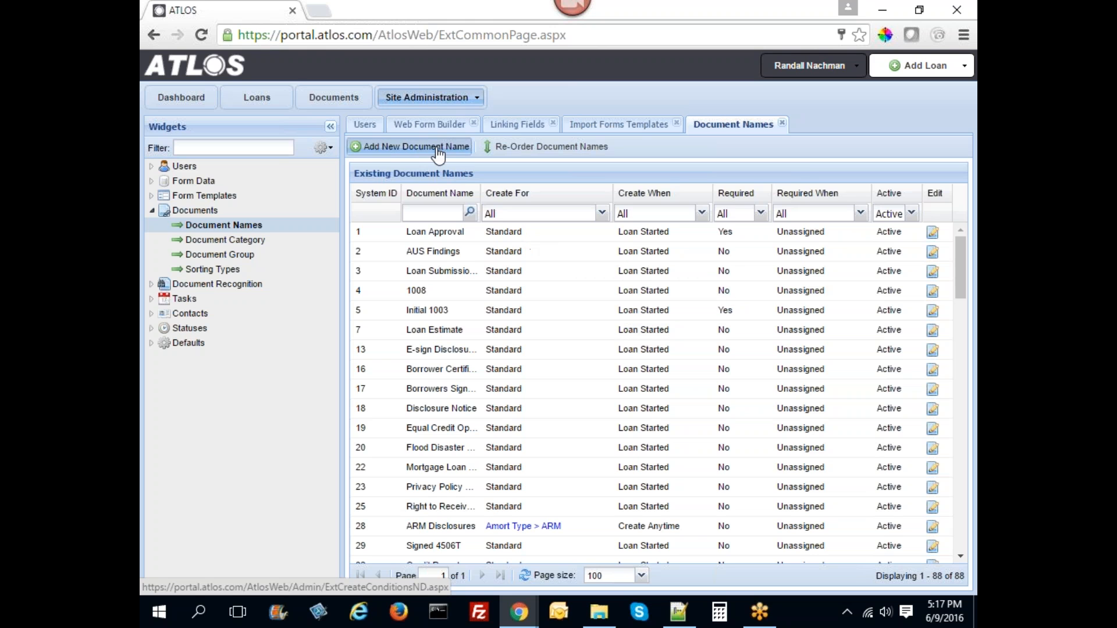
left_click(410, 146)
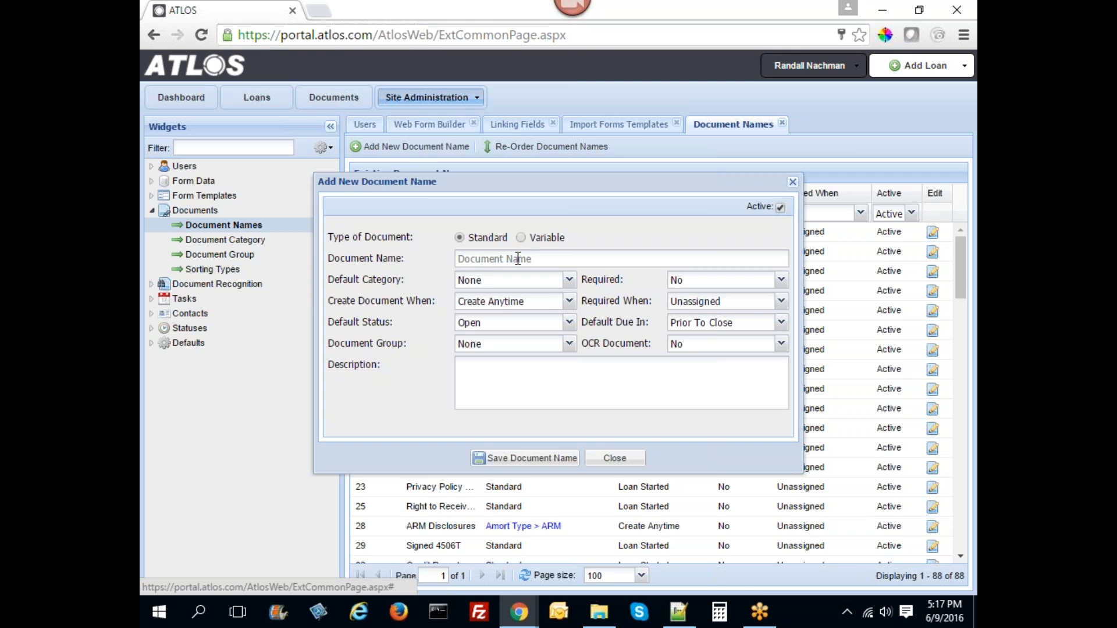
left_click(521, 237)
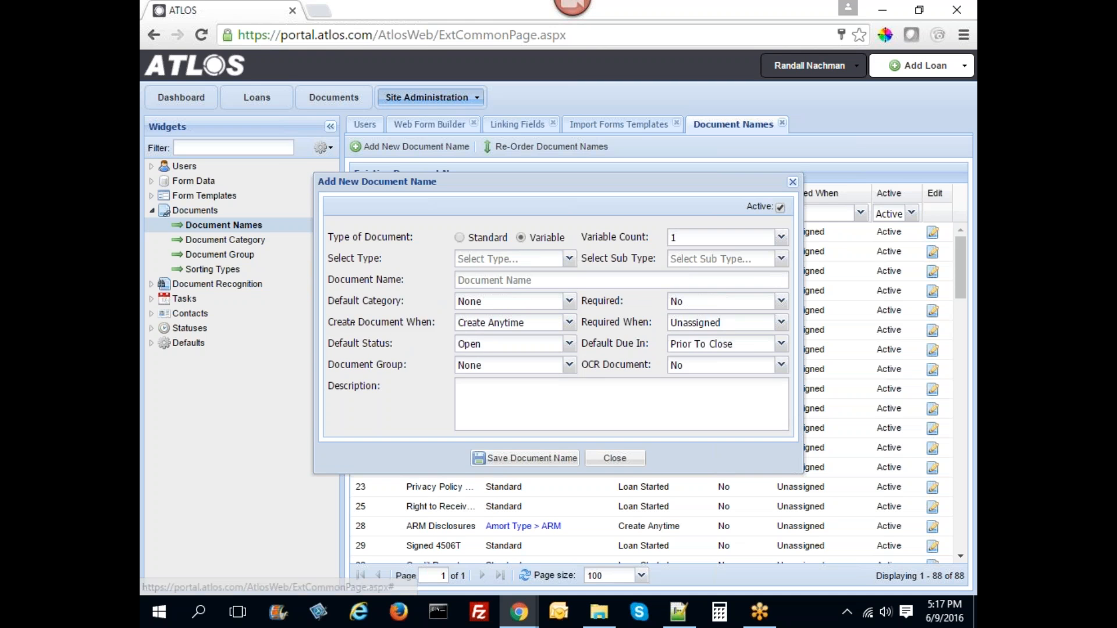
left_click(569, 259)
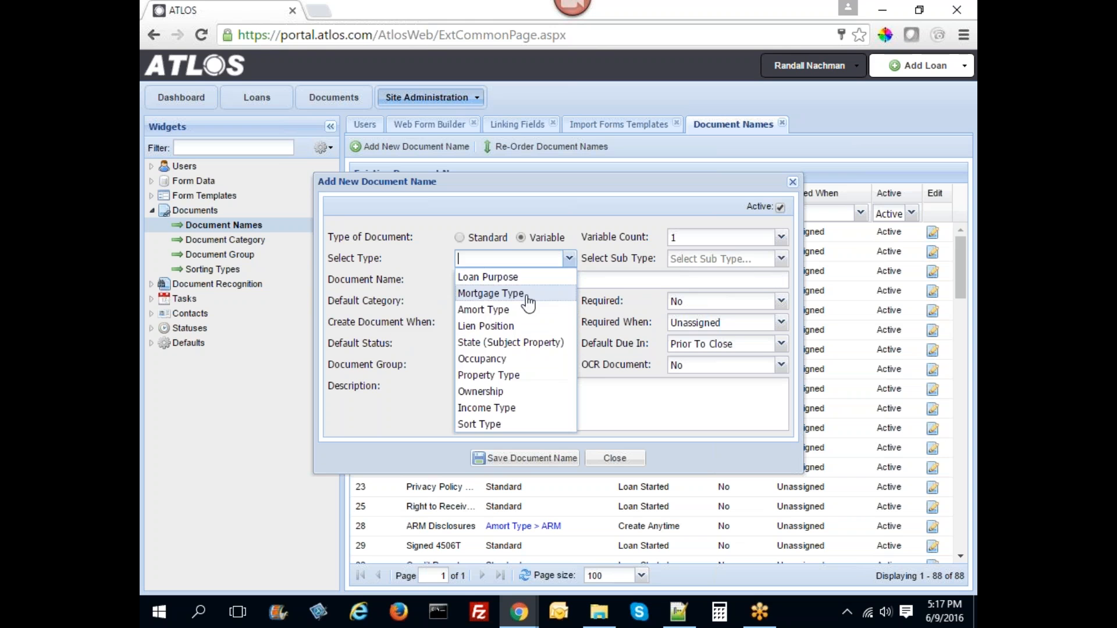
left_click(501, 277)
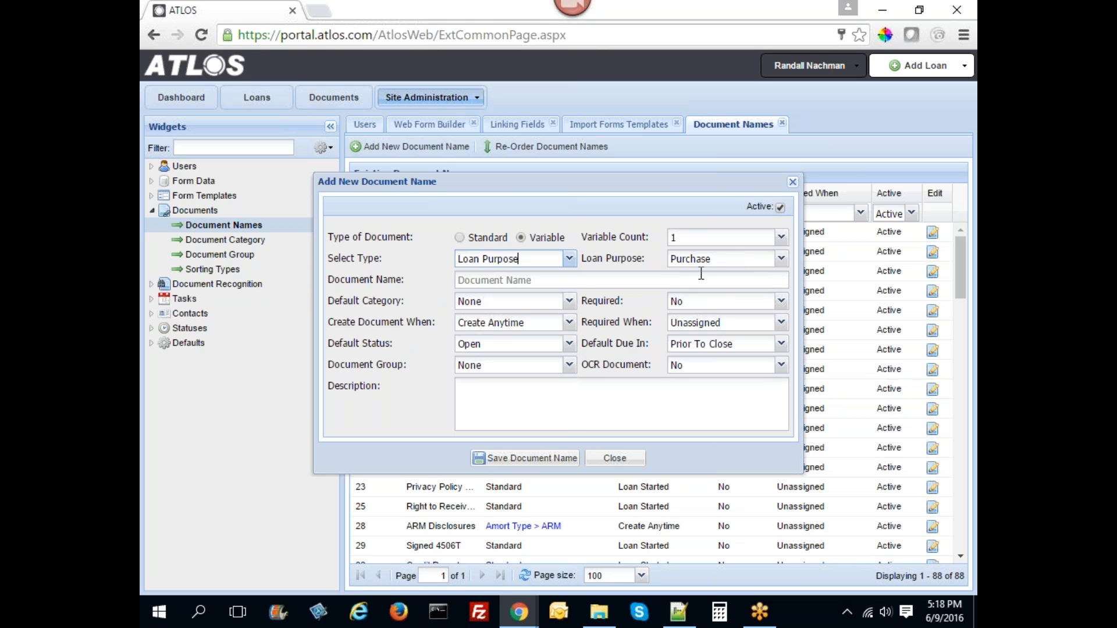
left_click(585, 279)
type("Purchase Agreement")
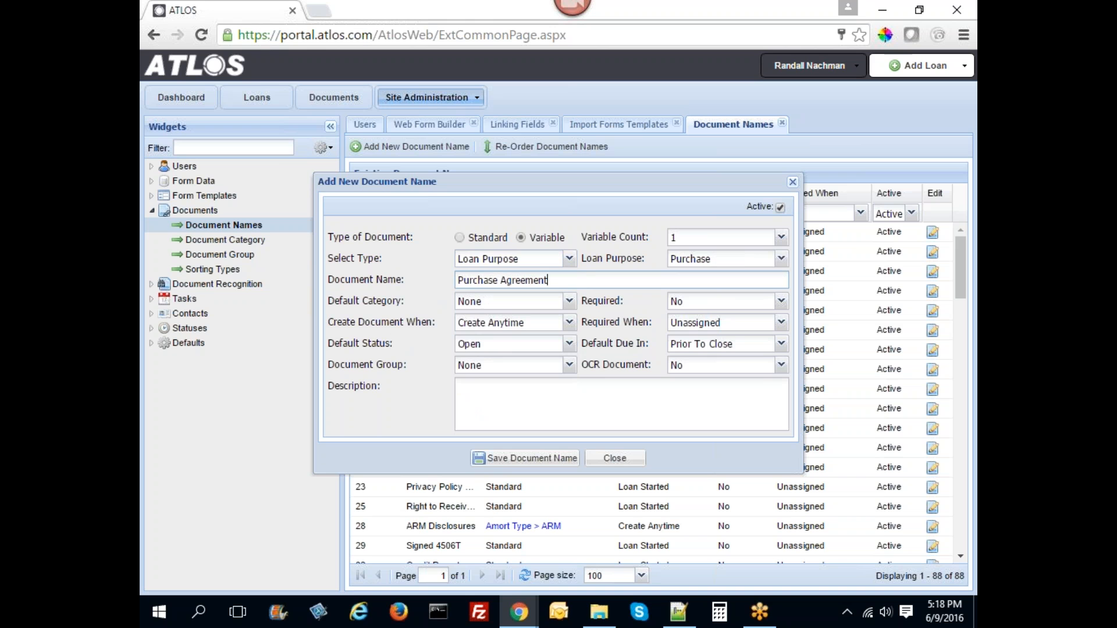
left_click(569, 323)
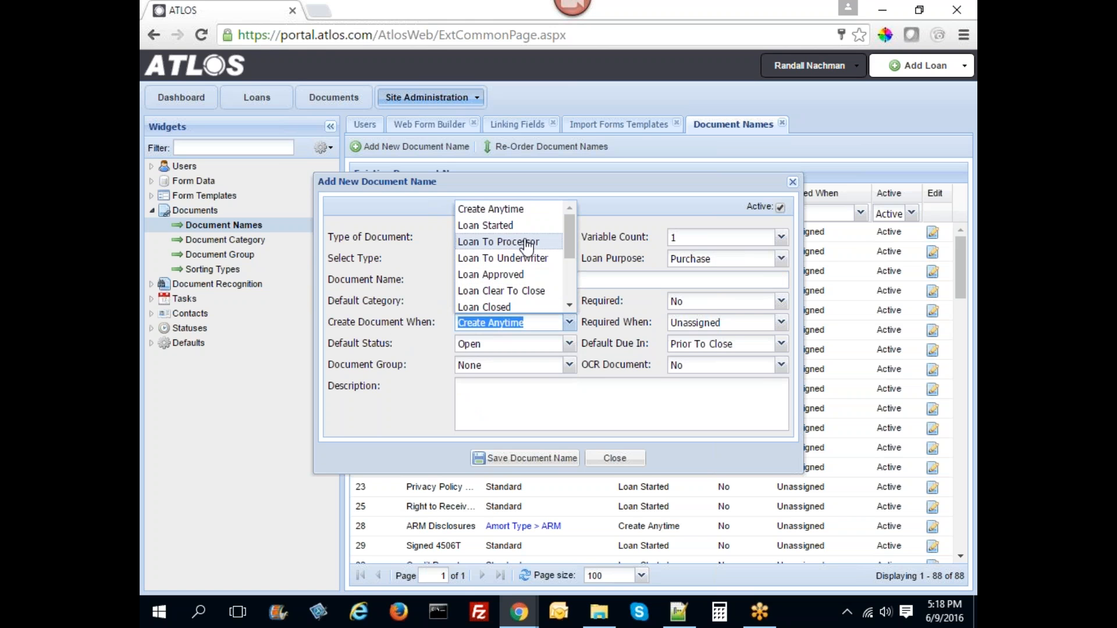
left_click(436, 367)
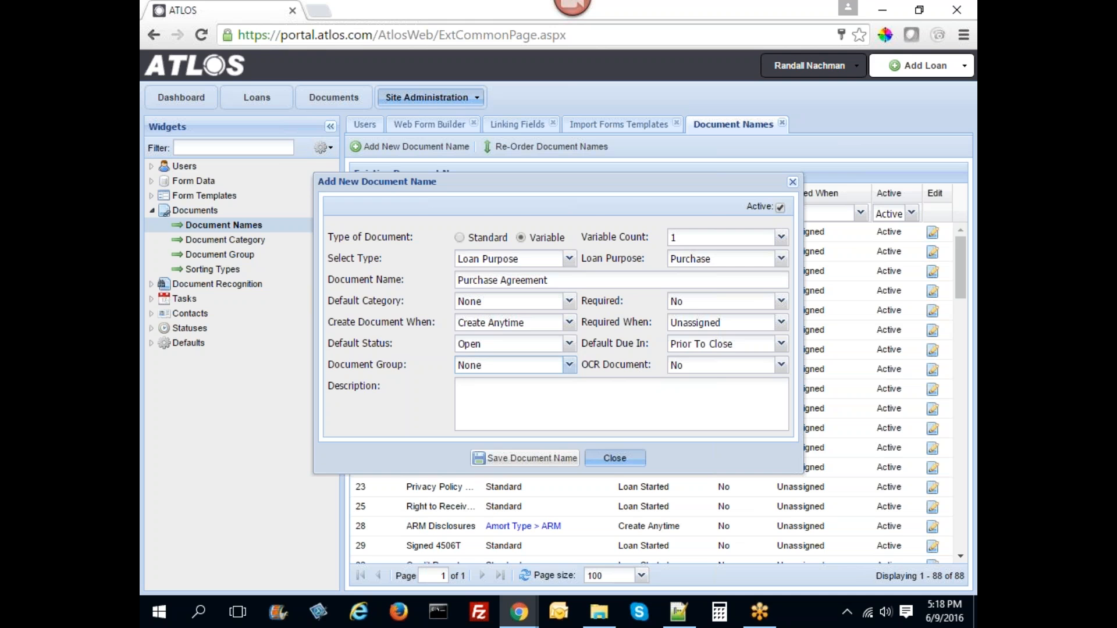
left_click(615, 458)
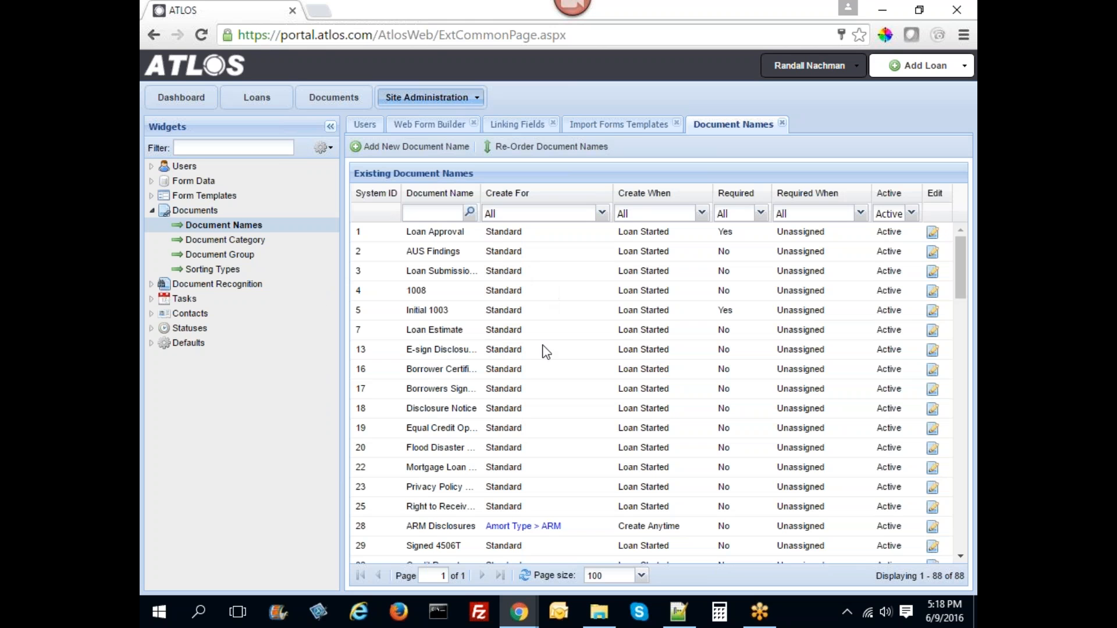
left_click(569, 156)
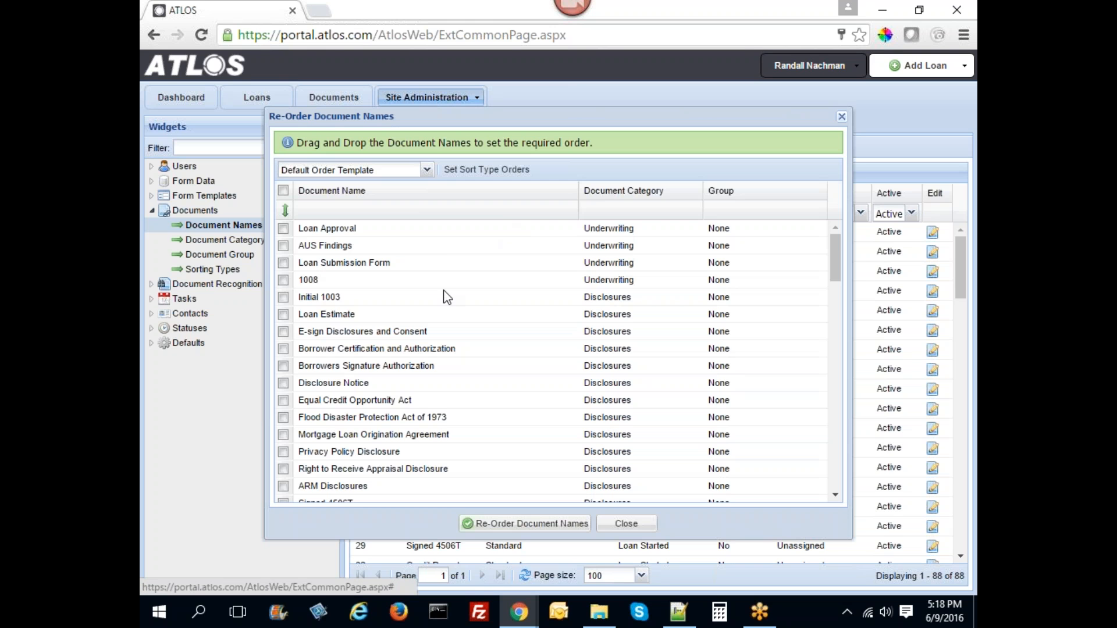
scroll(463, 296, "down", 15)
scroll(453, 379, "up", 13)
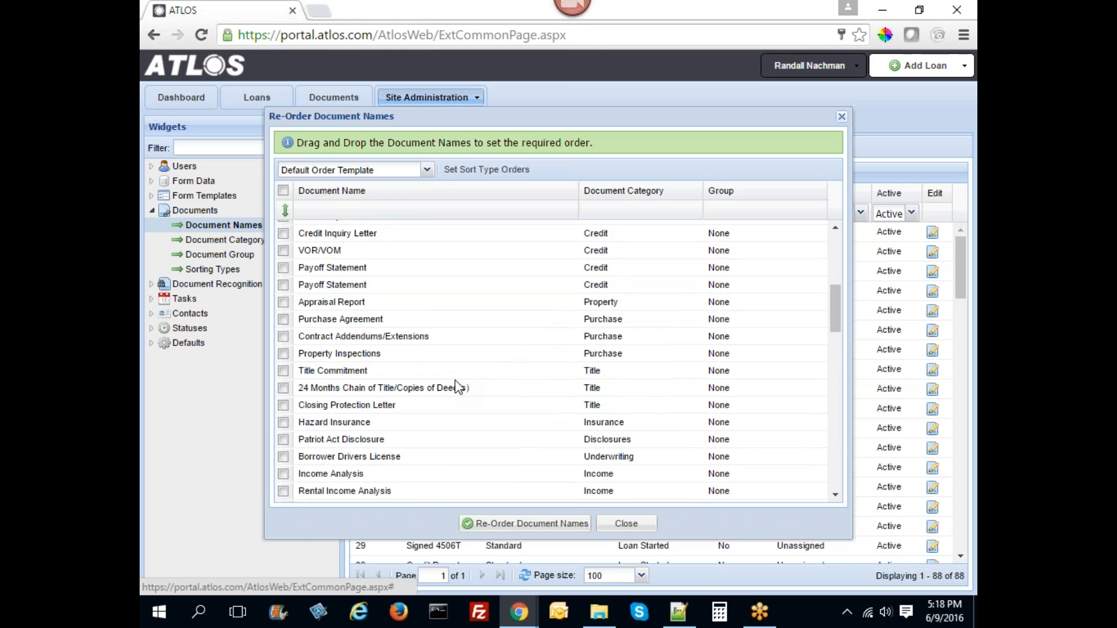
scroll(455, 379, "up", 2)
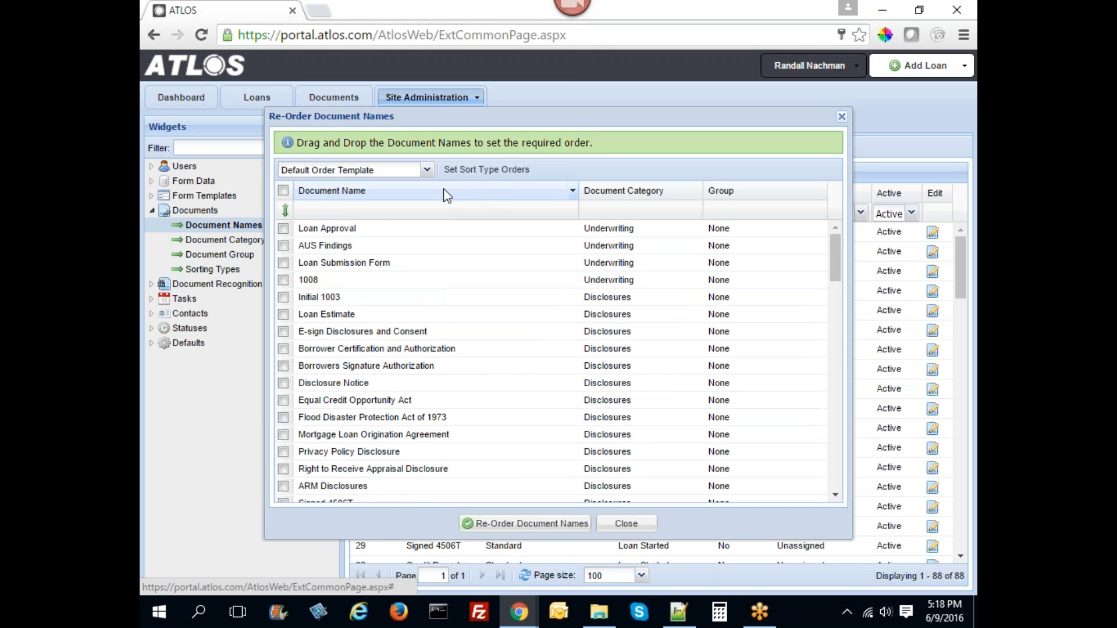
left_click(427, 169)
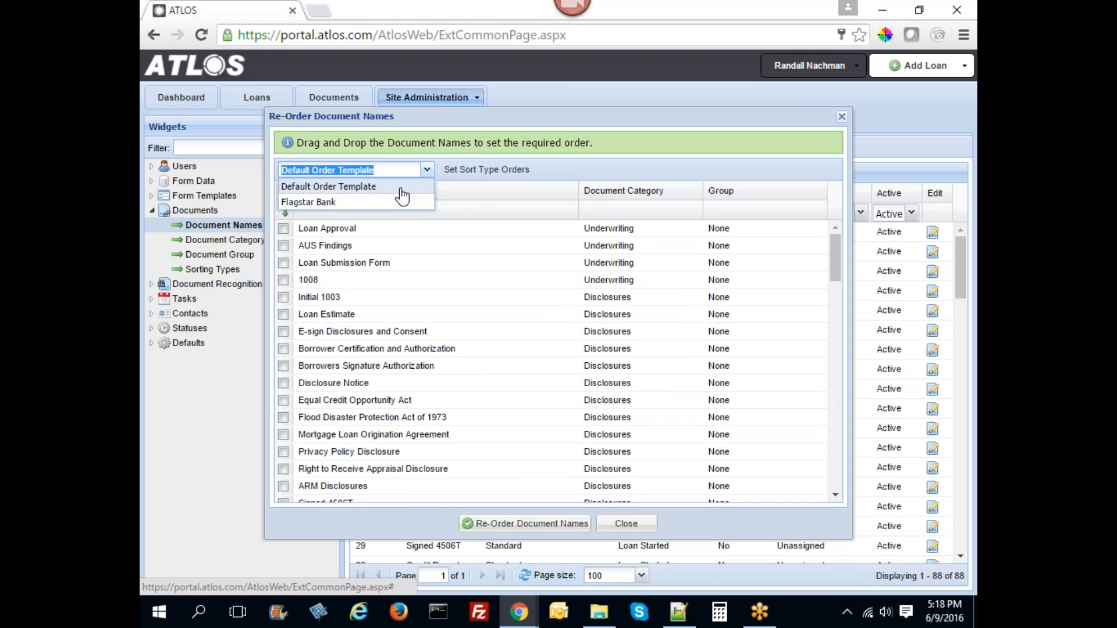
left_click(354, 203)
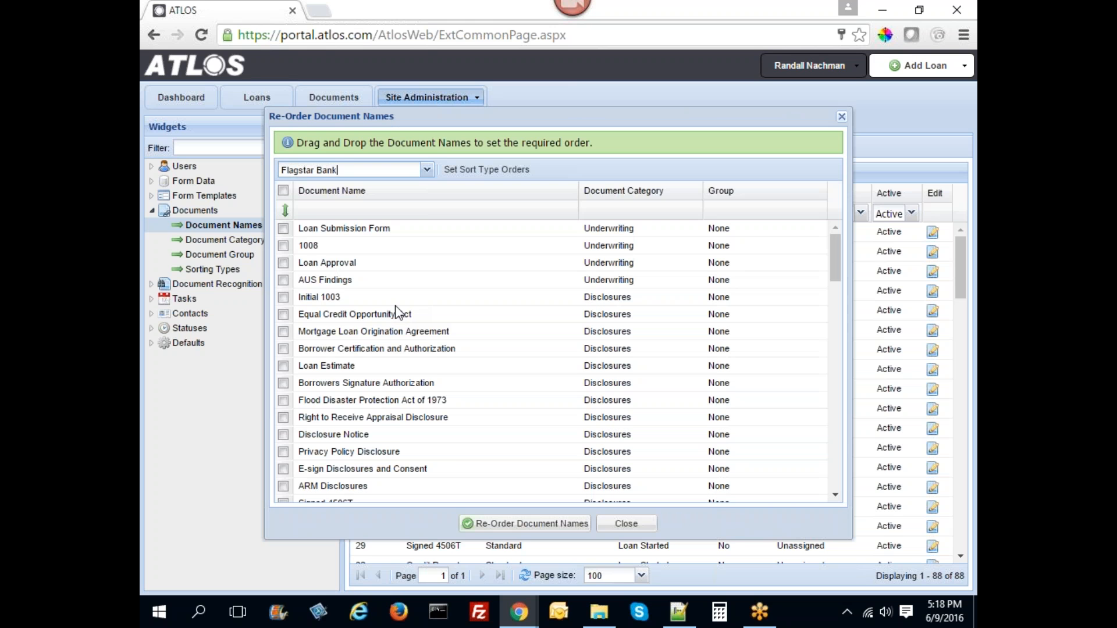
scroll(403, 312, "down", 12)
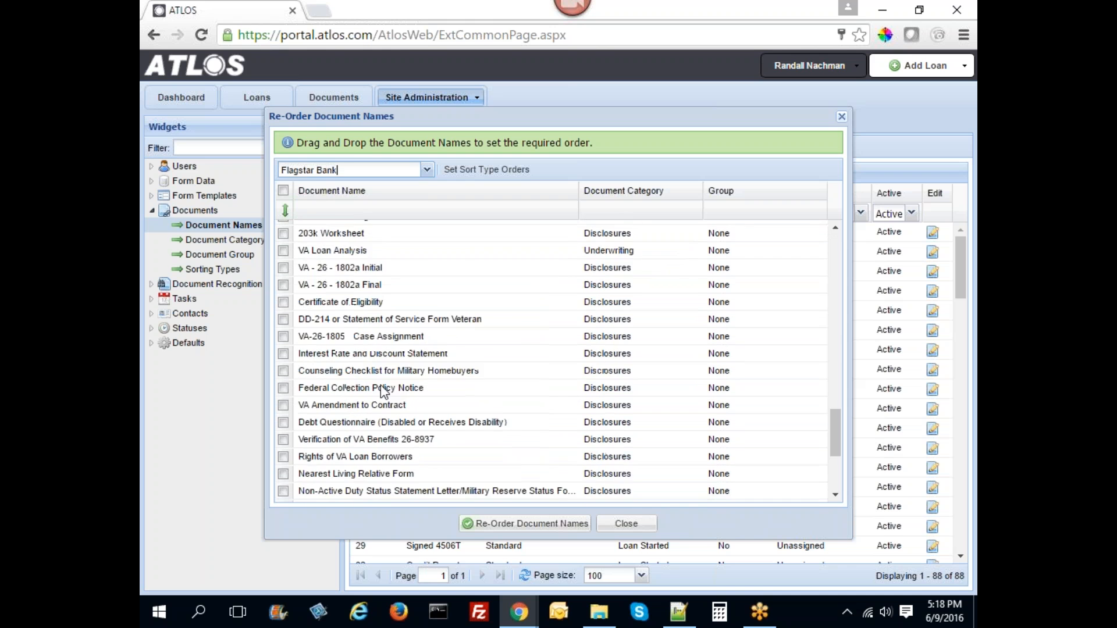
scroll(383, 385, "up", 12)
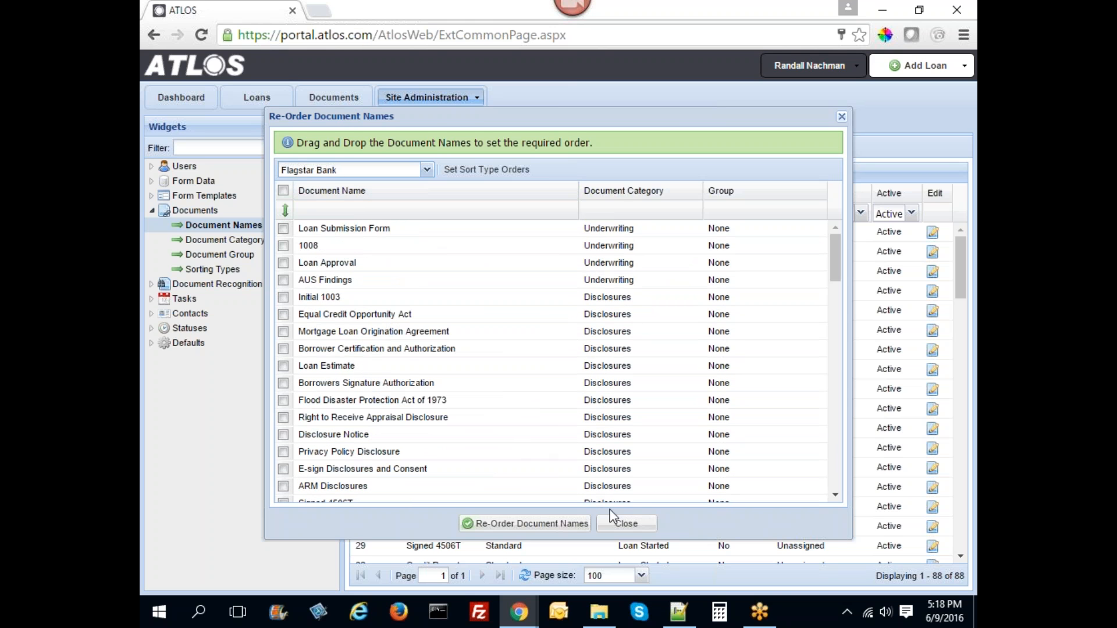
left_click(617, 525)
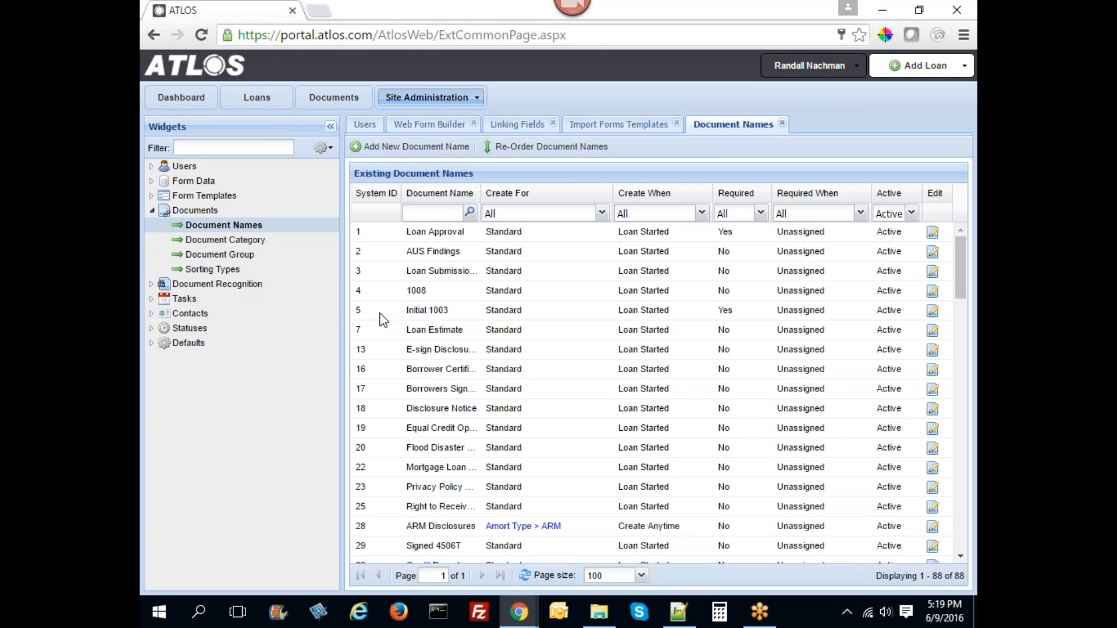
left_click(152, 210)
- Expand Document Recognition and open the OCR Templates list of five templates
left_click(153, 226)
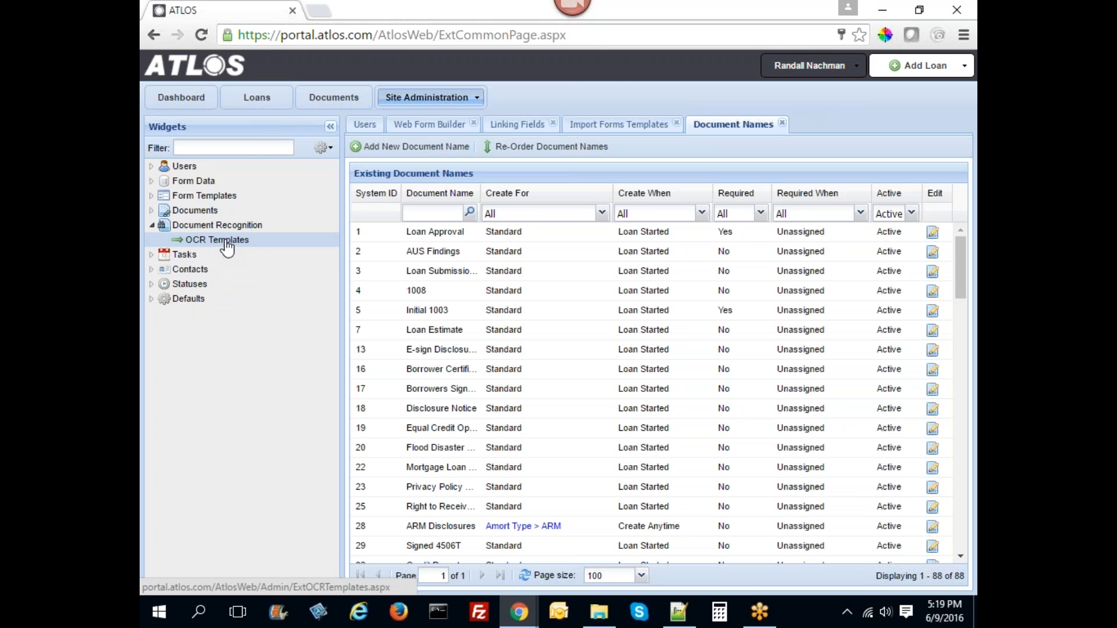
left_click(227, 249)
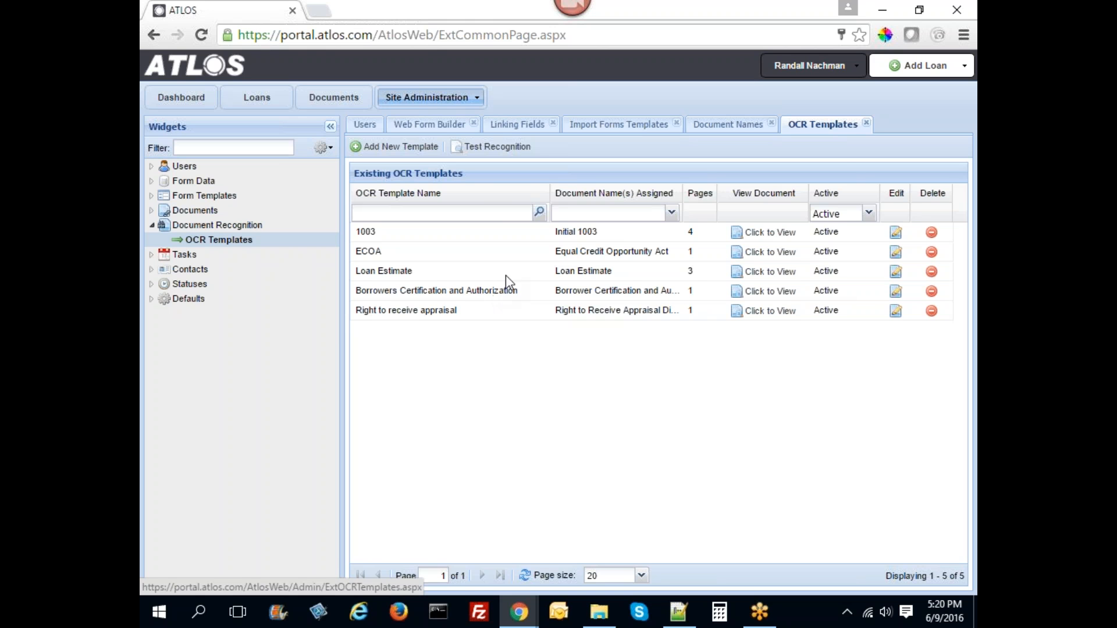
left_click(927, 69)
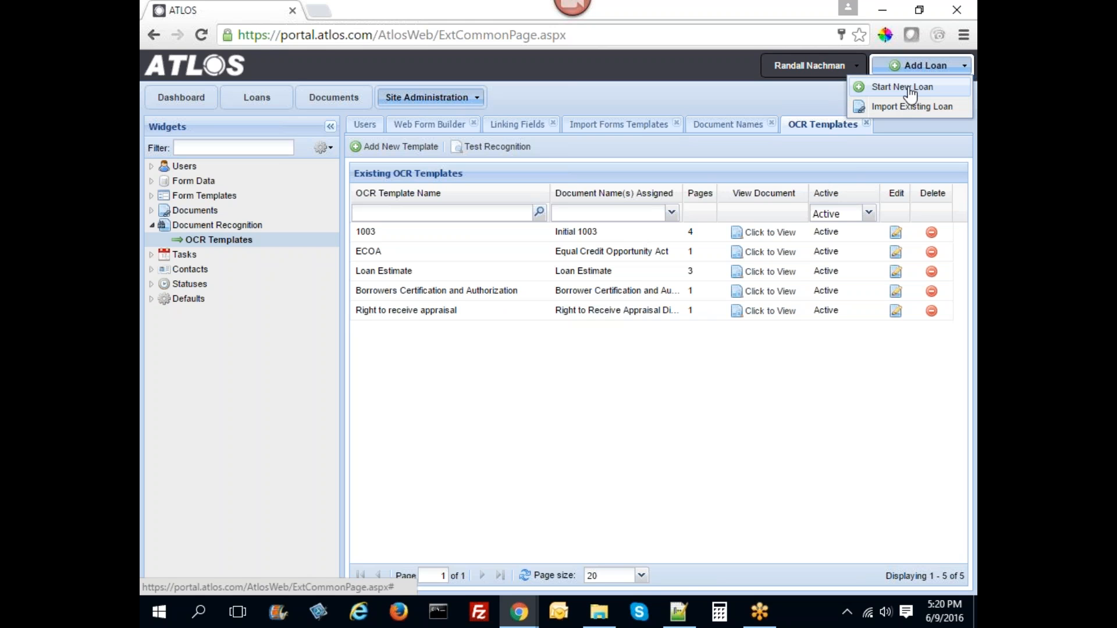
- Start a new loan with favorite color Red and Red Color Code 2342423, saving the mortgage terms
left_click(911, 89)
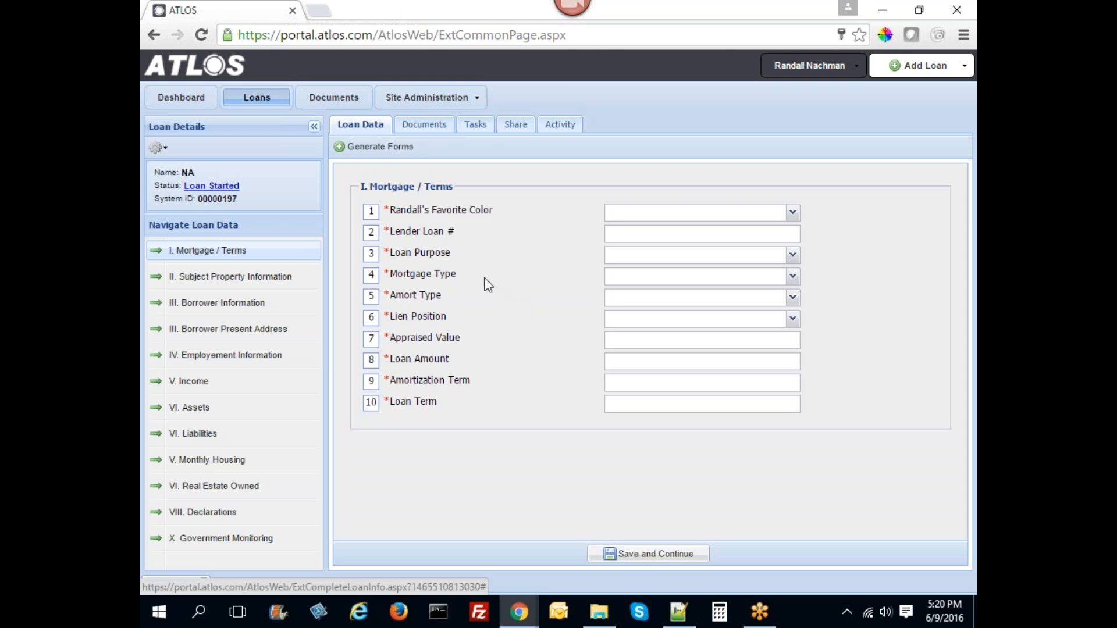
left_click(793, 213)
left_click(664, 239)
left_click(641, 234)
type("2342423")
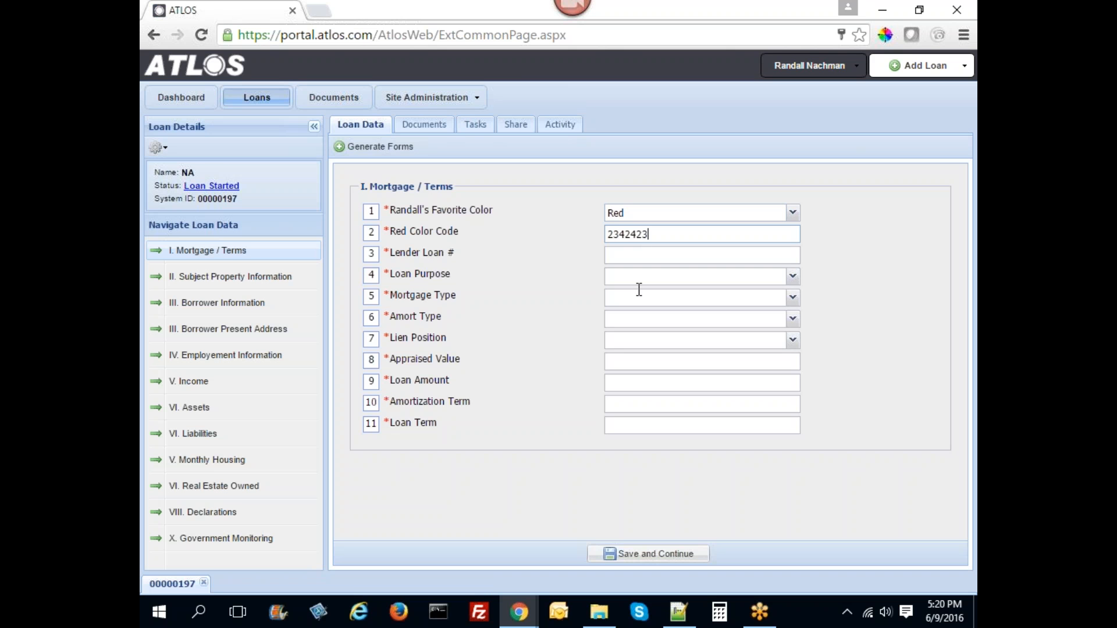
left_click(630, 552)
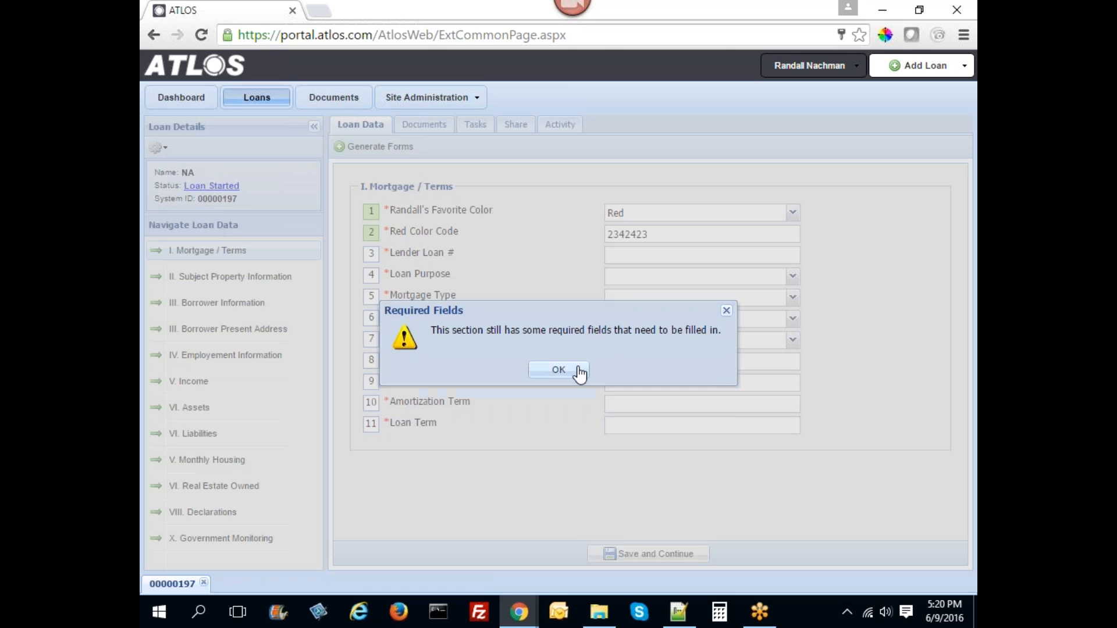
left_click(576, 373)
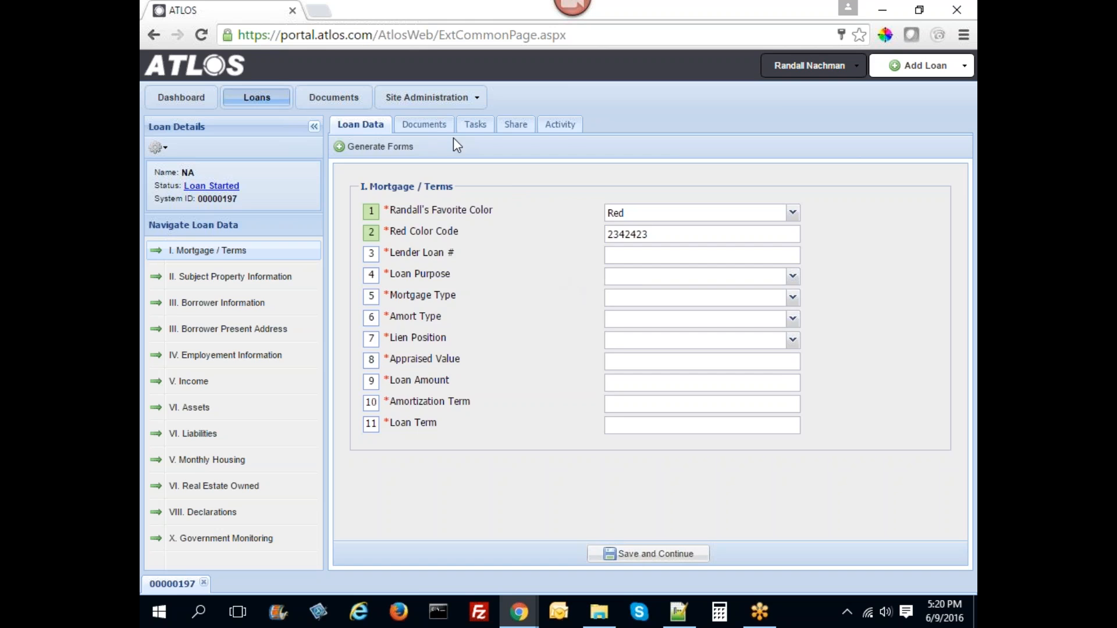
left_click(423, 124)
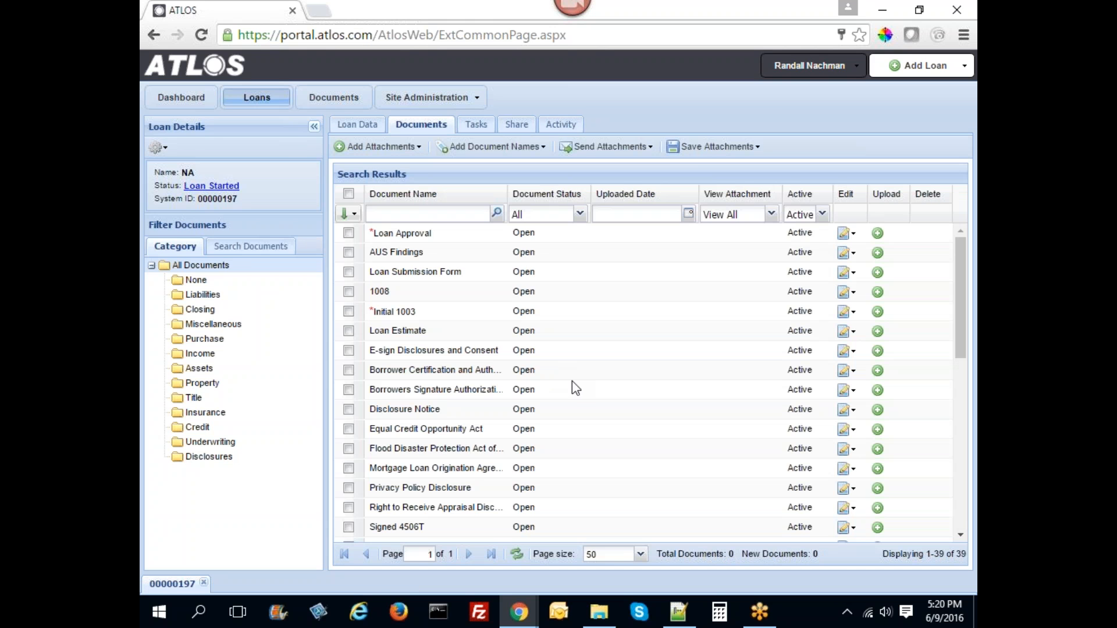
- Filter the loan's documents by Disclosures, Credit and Closing, then show all 39 documents again
scroll(657, 335, "down", 8)
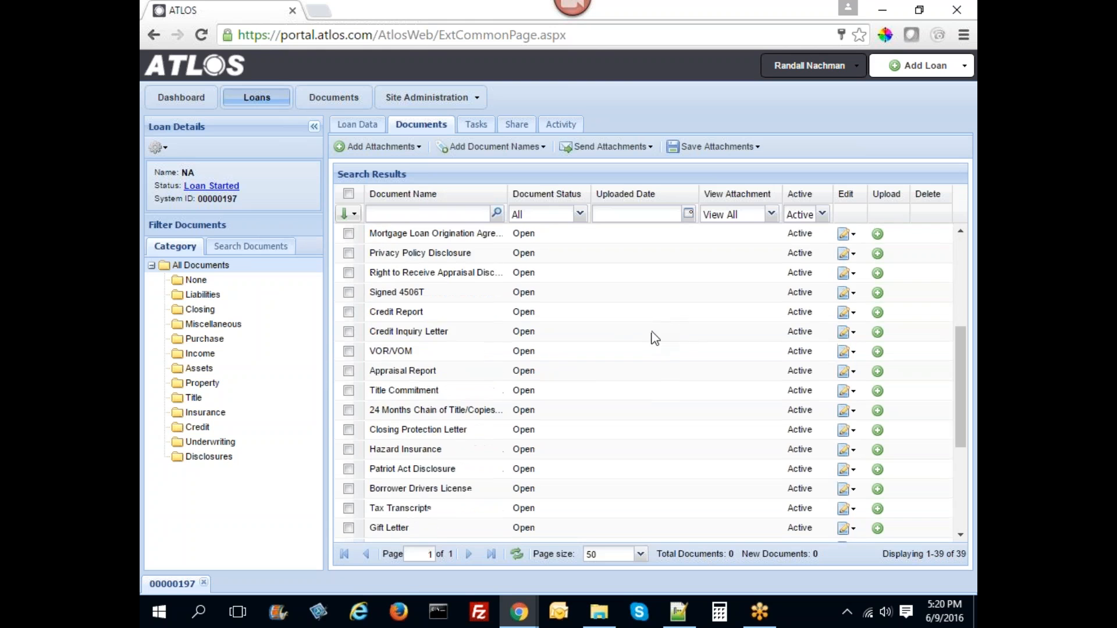
scroll(645, 366, "up", 8)
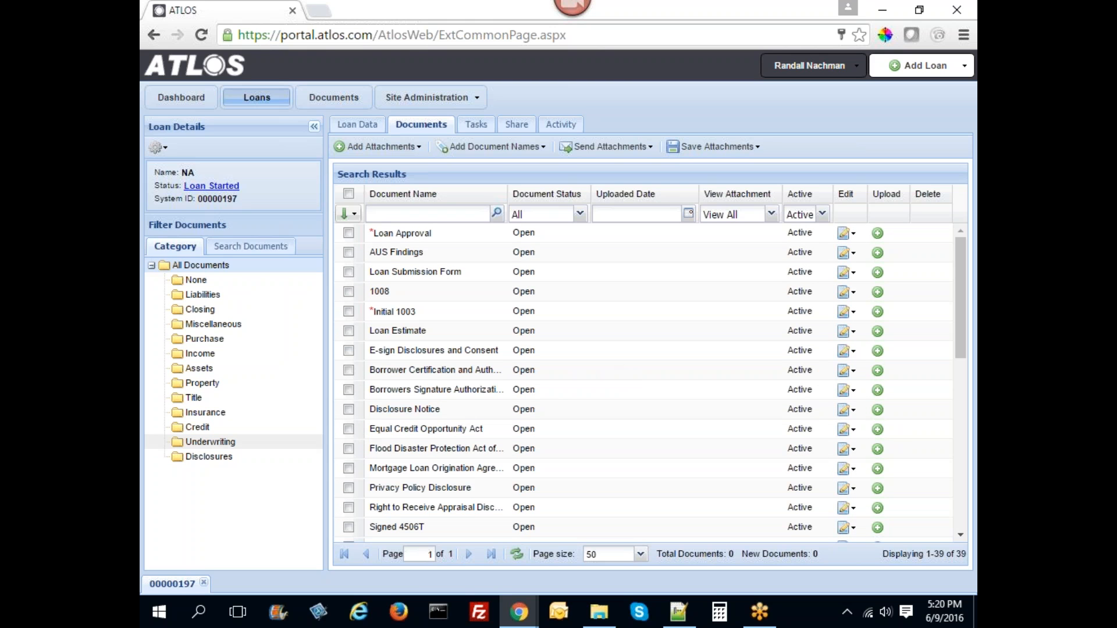
left_click(245, 459)
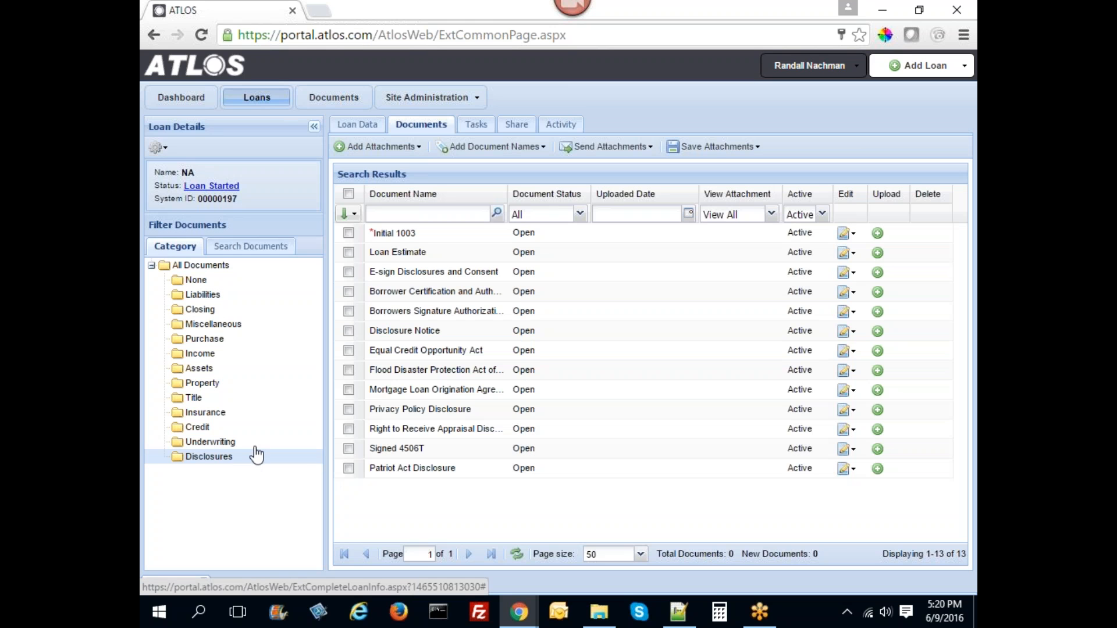
left_click(230, 427)
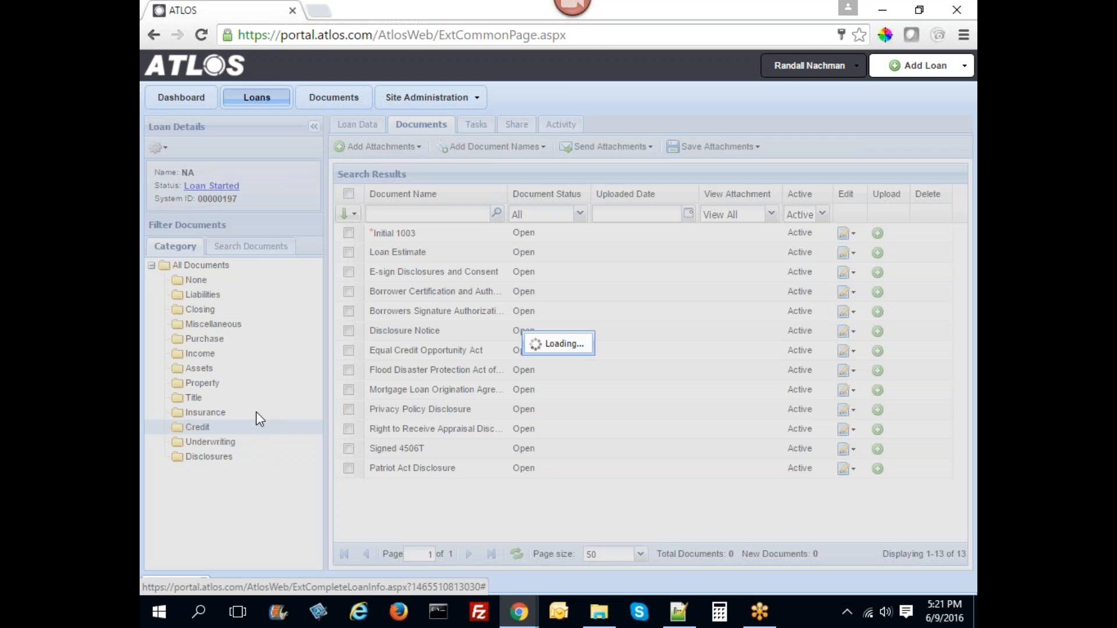
left_click(224, 309)
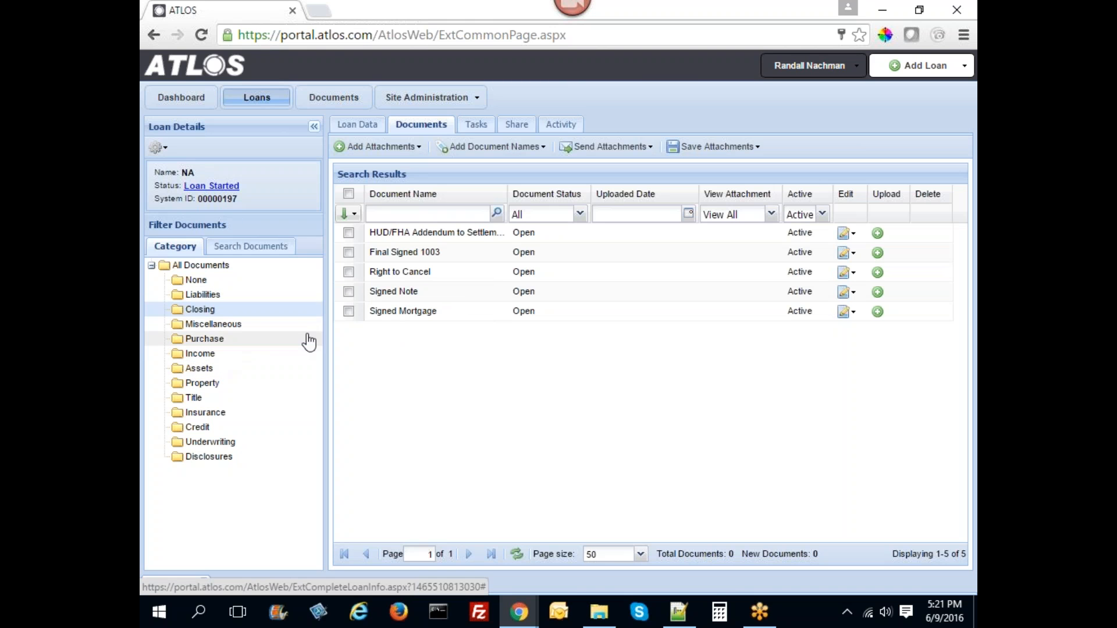
left_click(201, 265)
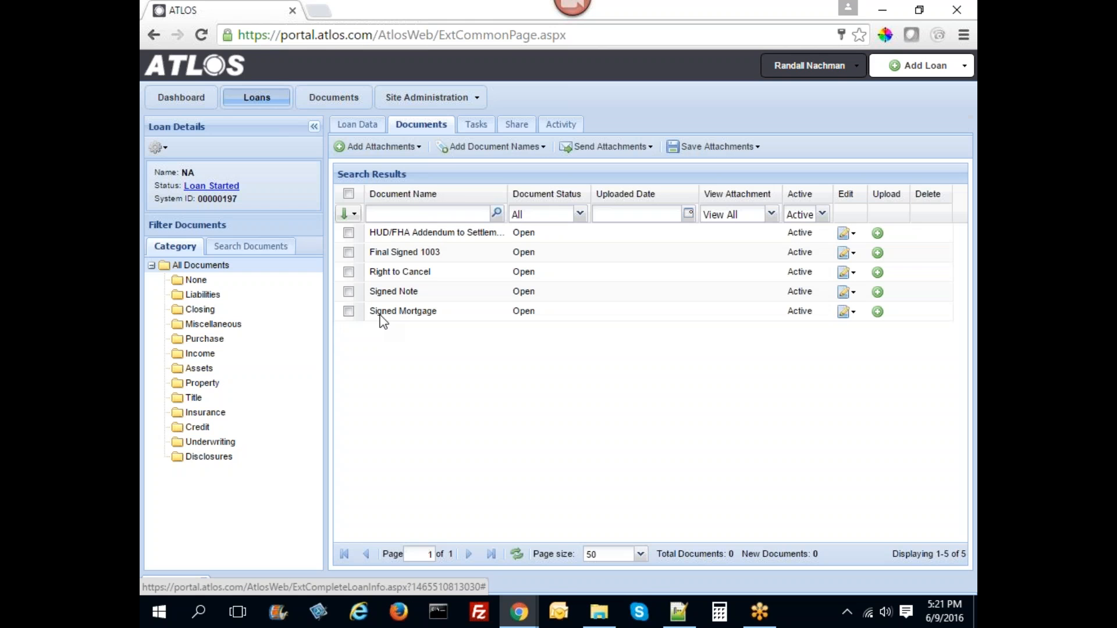
left_click(380, 147)
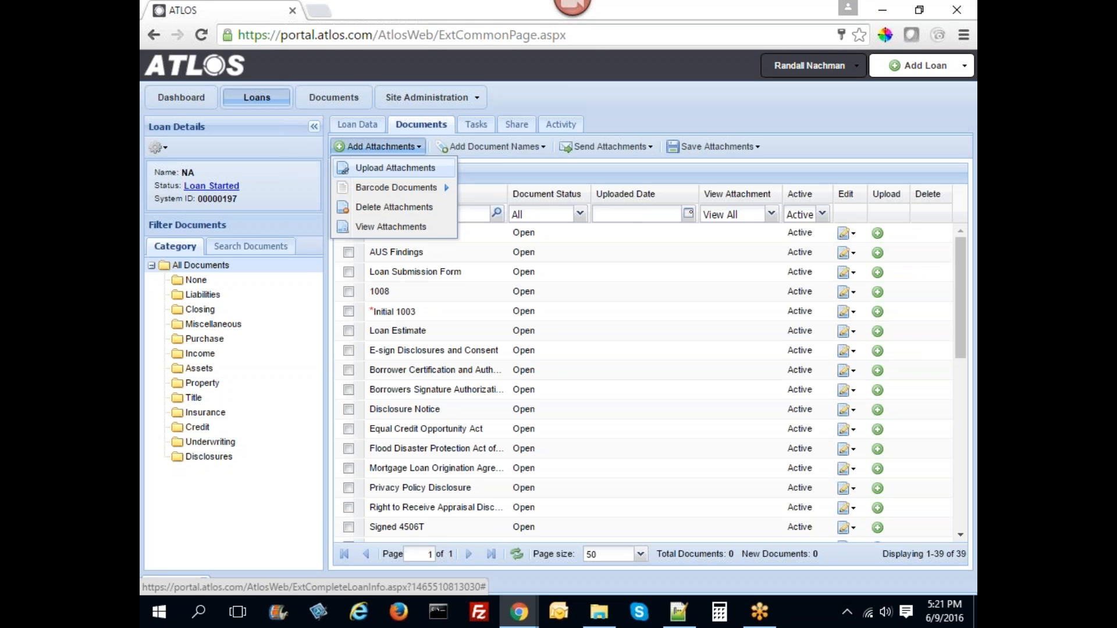
- Queue 1040 Tax Return.pdf, Paystub.pdf and W2 2011.jpg from the Source folder for upload
left_click(388, 172)
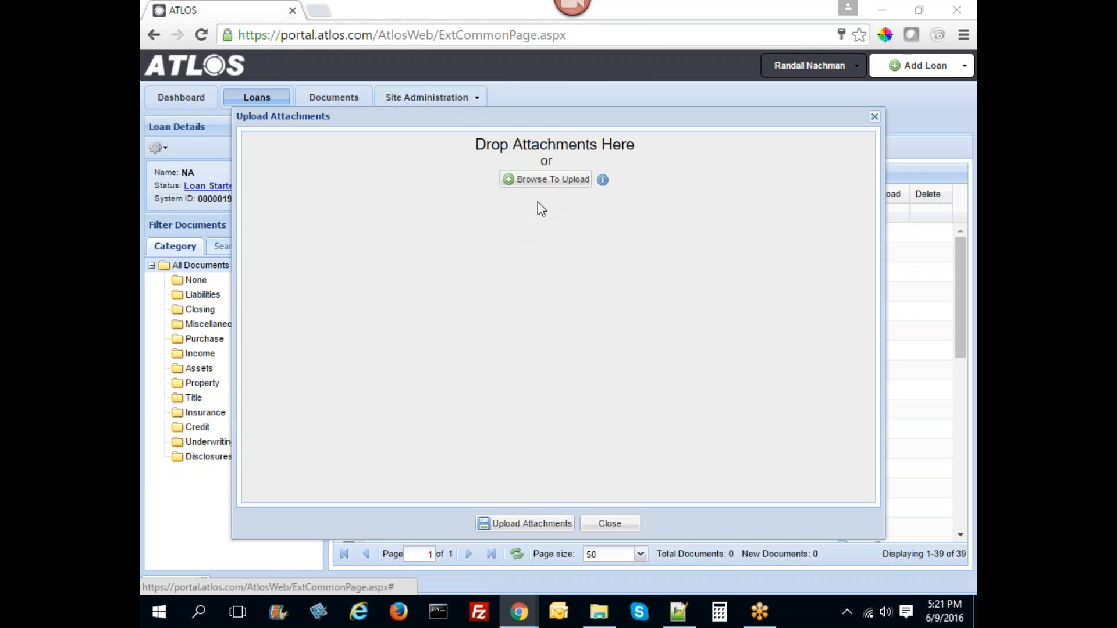
left_click(542, 180)
left_click_drag(639, 209, 643, 259)
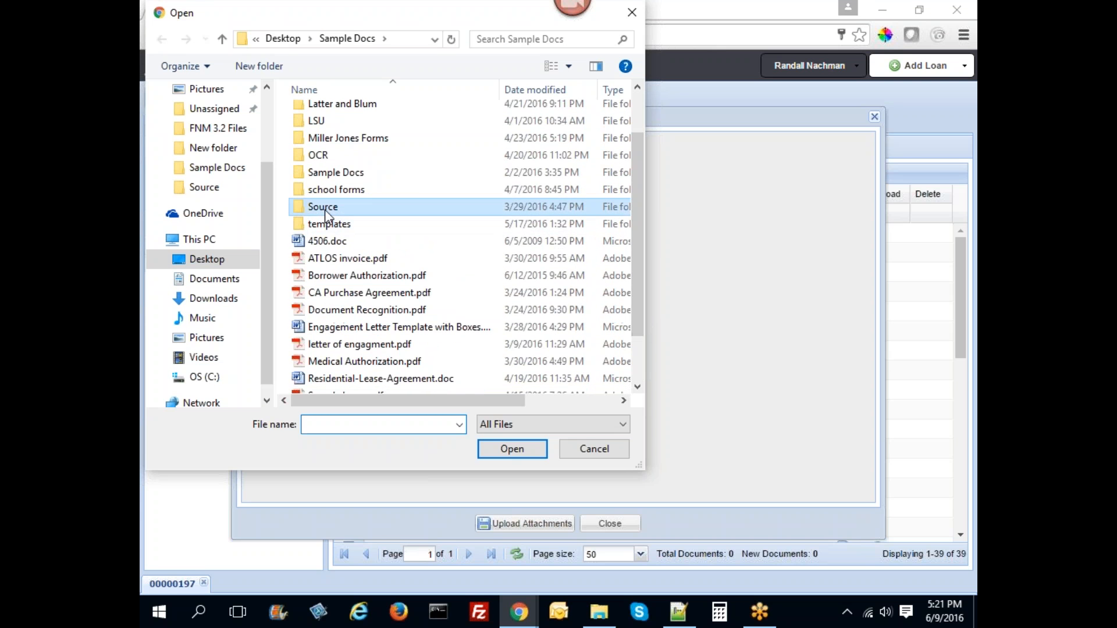
double_click(324, 210)
left_click(381, 213)
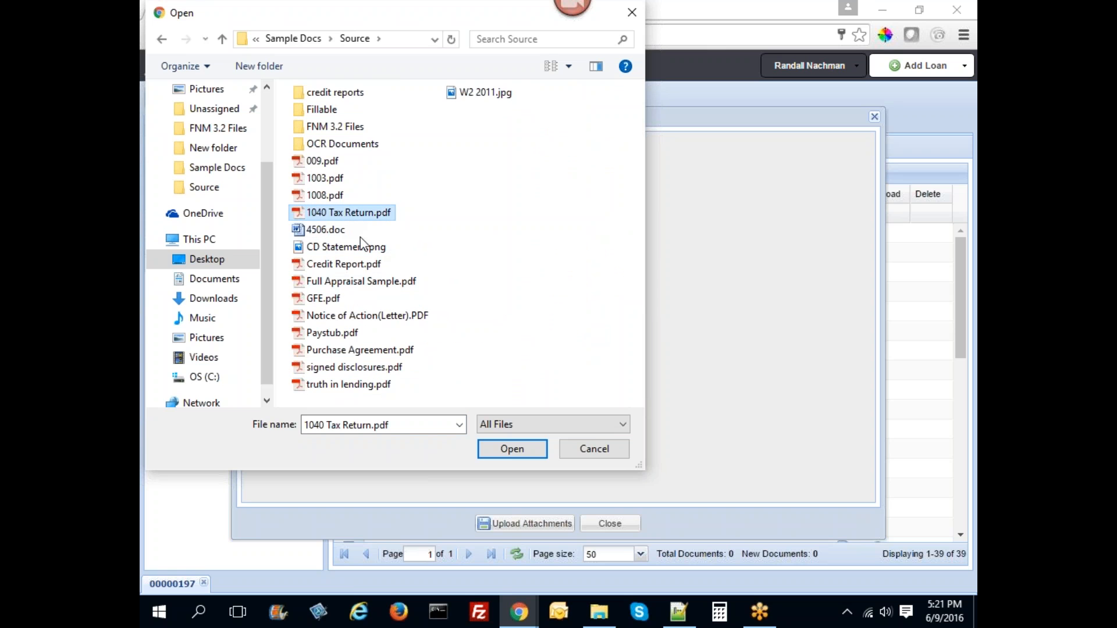
left_click(351, 334, "ctrl")
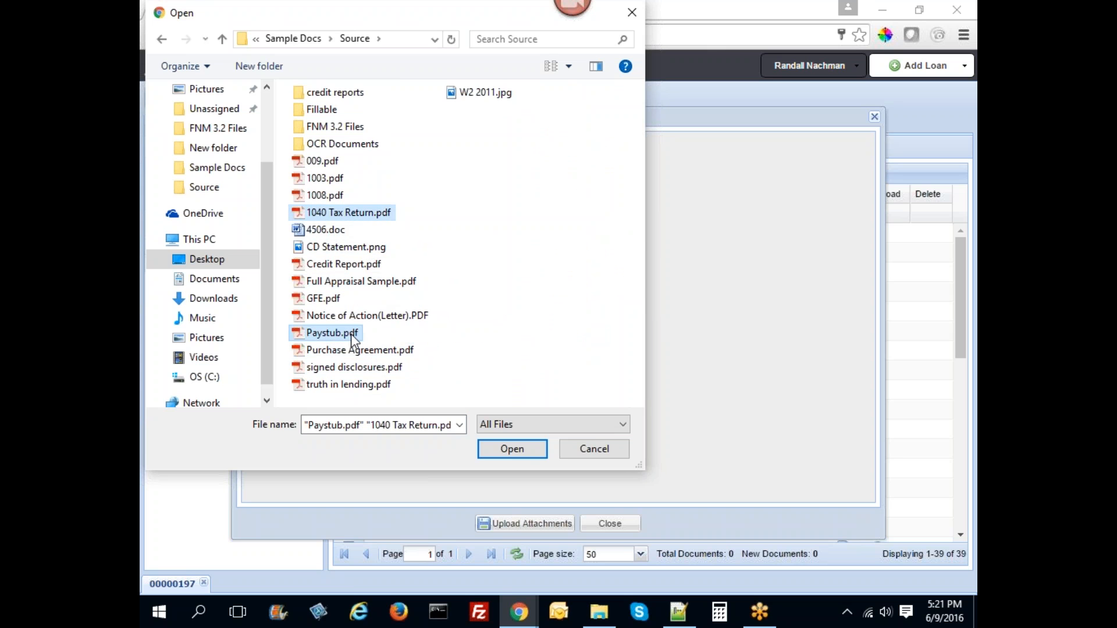
left_click(490, 96, "ctrl")
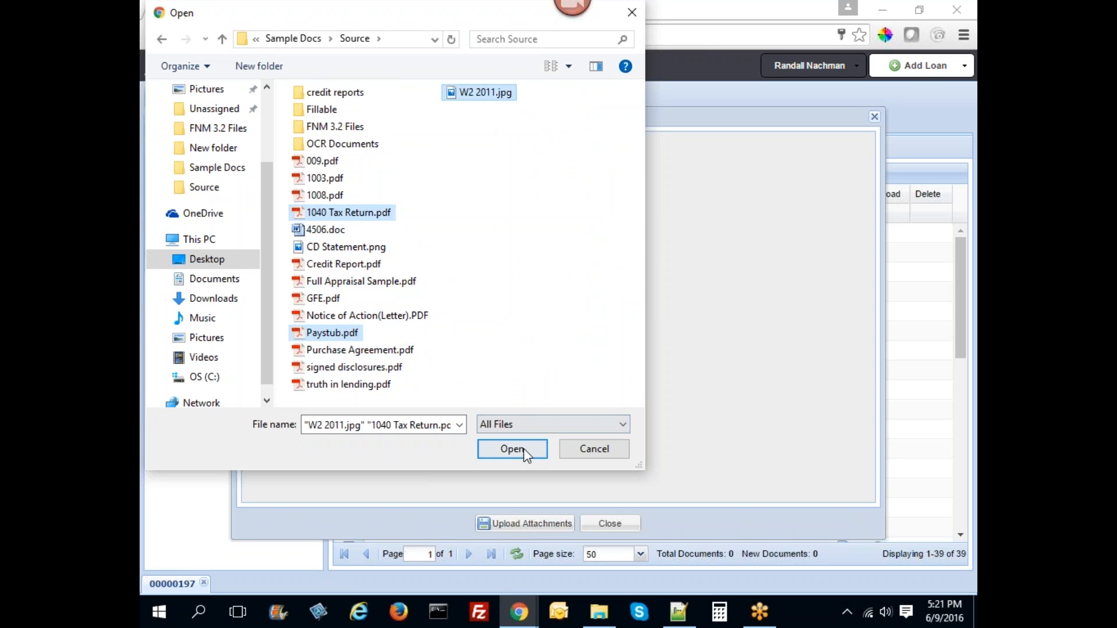
left_click(483, 449)
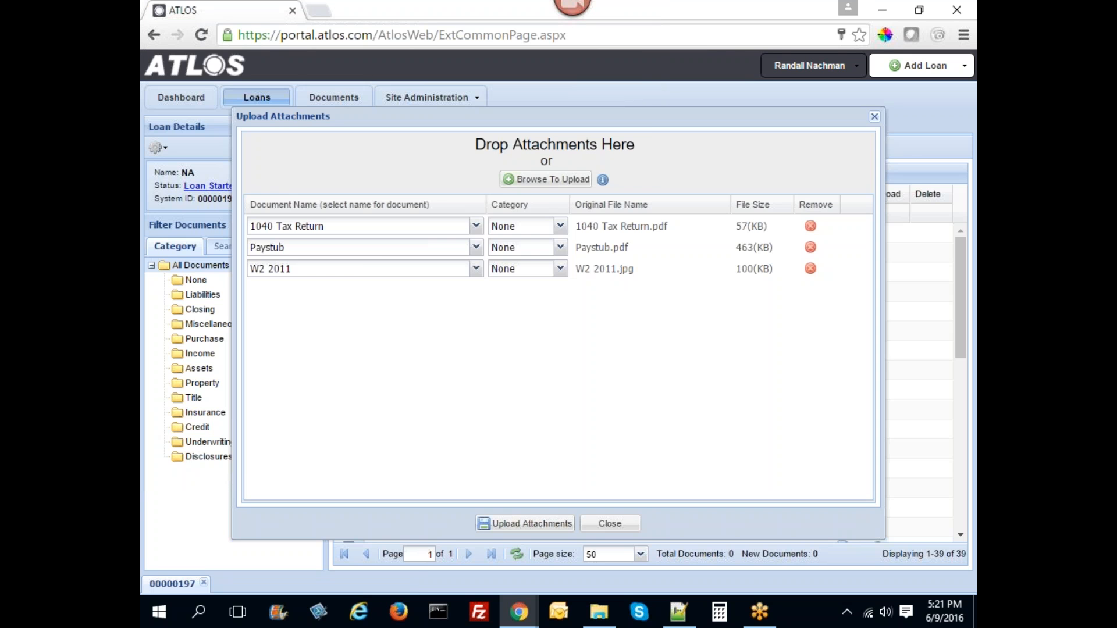
- Add document recognition.pdf from the Desktop and upload all four attachments to the loan
left_click(567, 179)
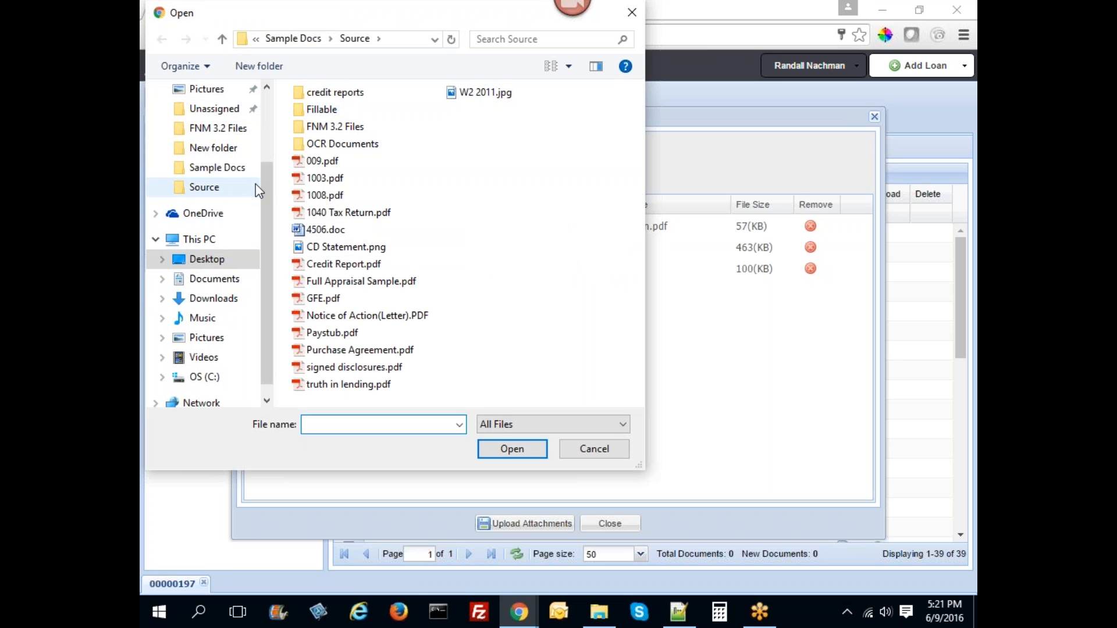
left_click_drag(267, 184, 275, 103)
left_click(207, 115)
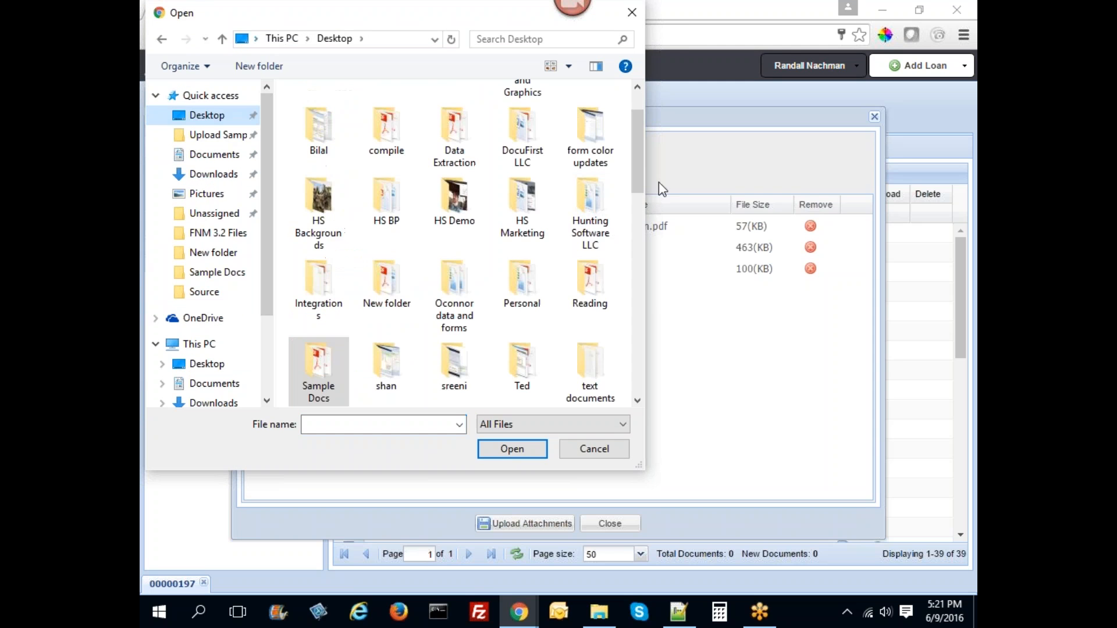
left_click_drag(638, 177, 641, 243)
scroll(594, 273, "down", 3)
double_click(594, 273)
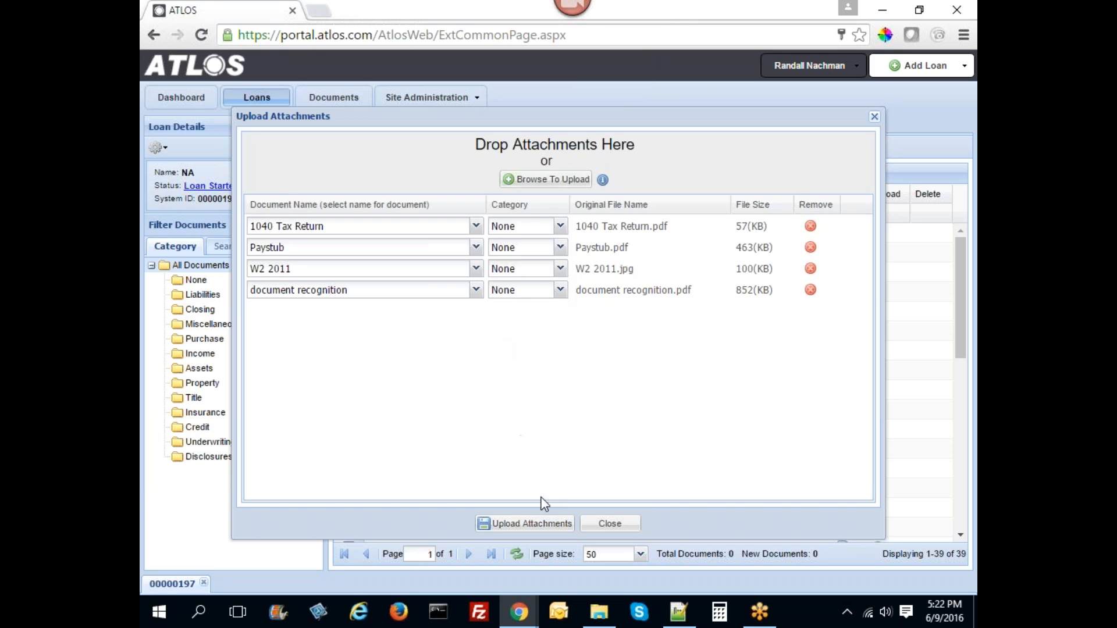
left_click(533, 523)
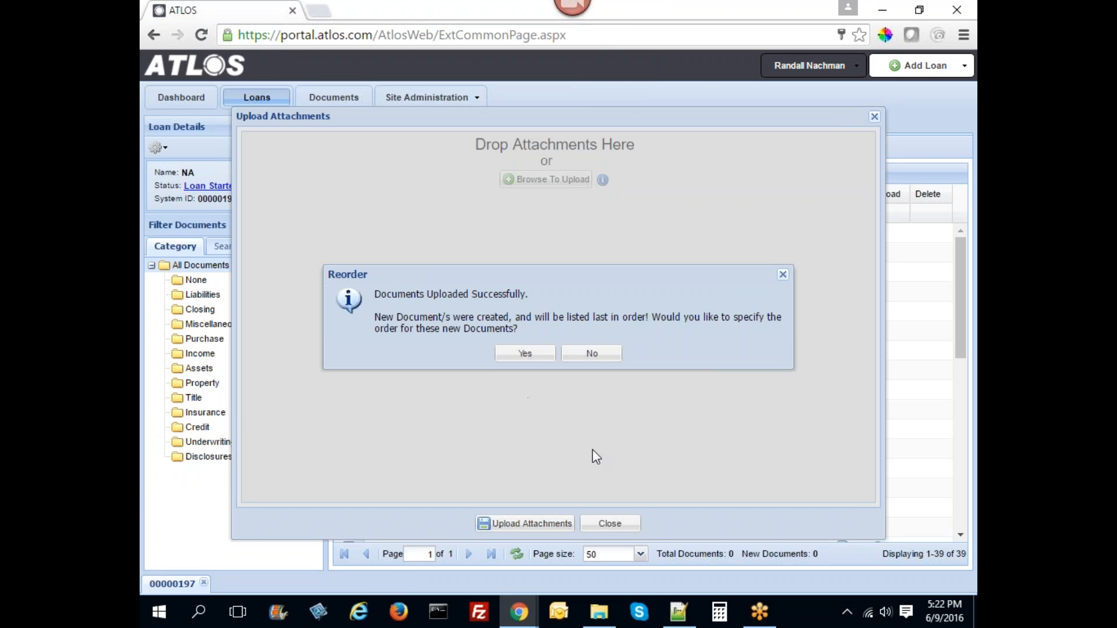
- Decline reordering and check that 1040 Tax Return, Paystub, W2 2011 and document recognition show Received
left_click(610, 524)
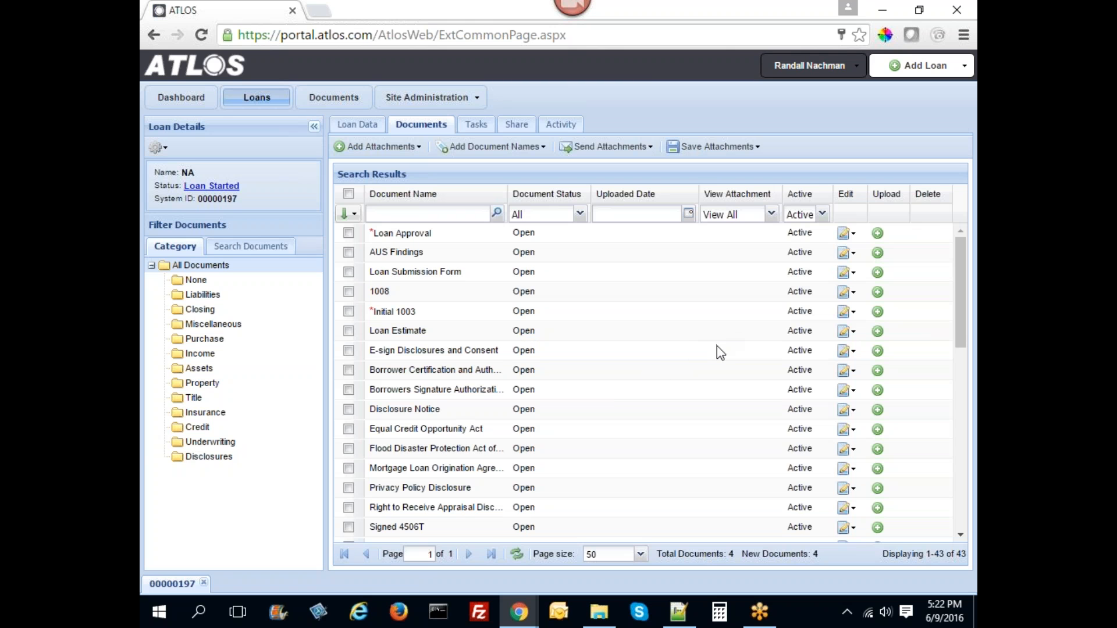
scroll(713, 355, "down", 9)
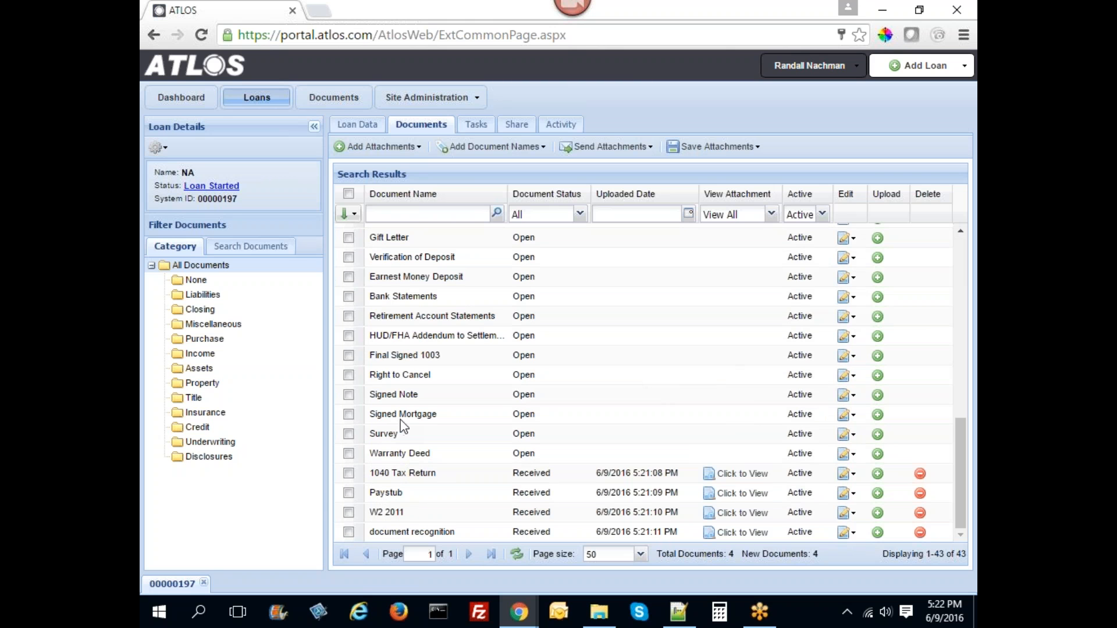
scroll(401, 427, "up", 7)
scroll(405, 428, "up", 2)
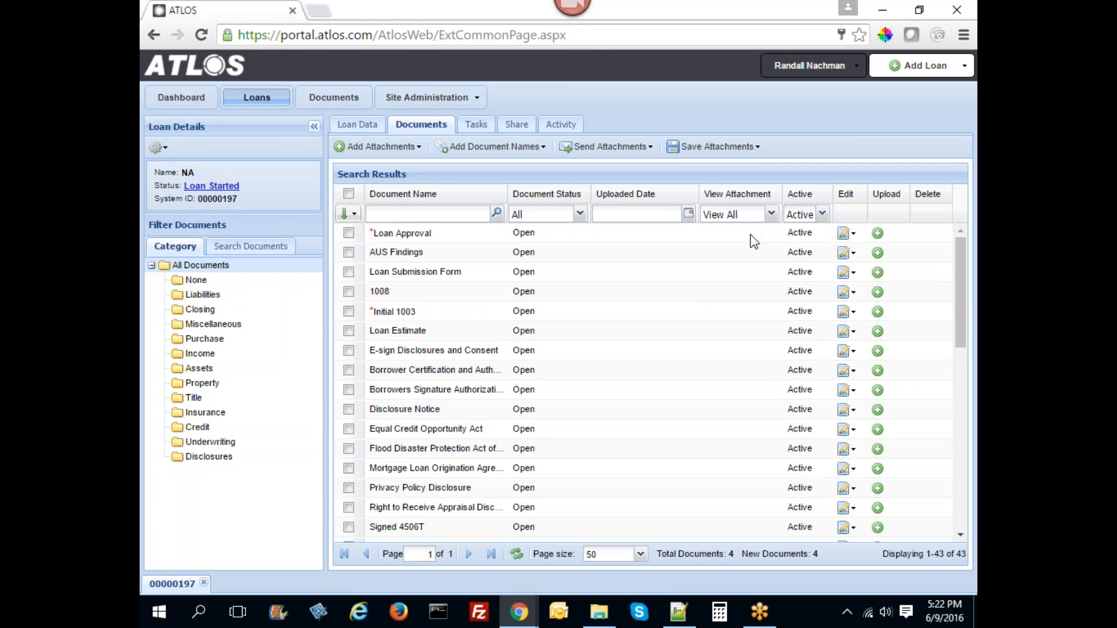
left_click(769, 217)
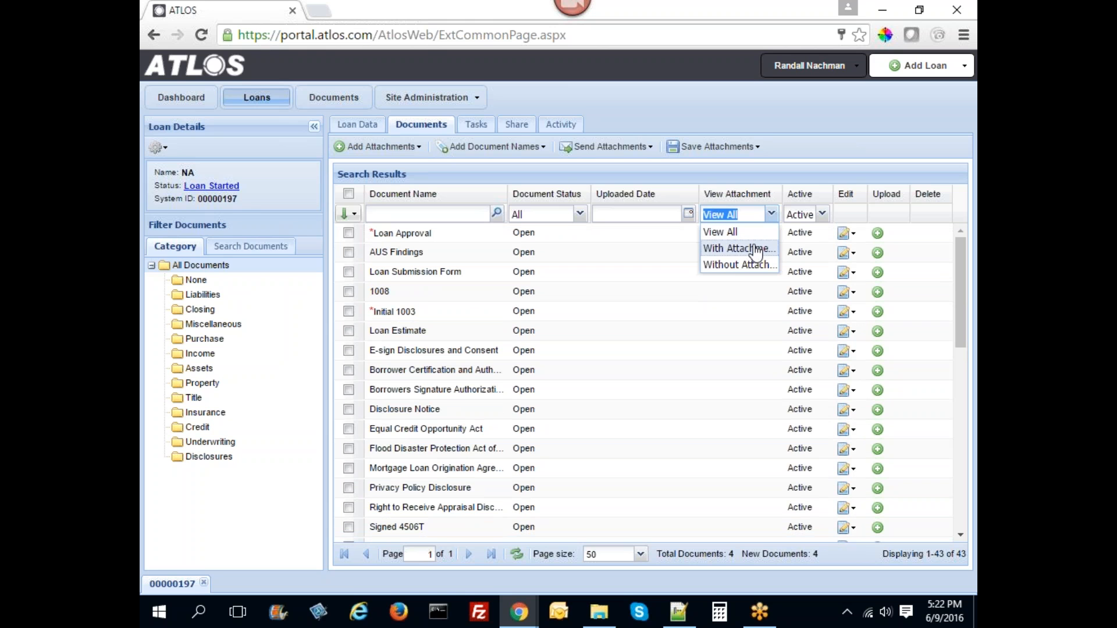
- Filter the document list to With Attachments and open the document recognition attachment
left_click(756, 250)
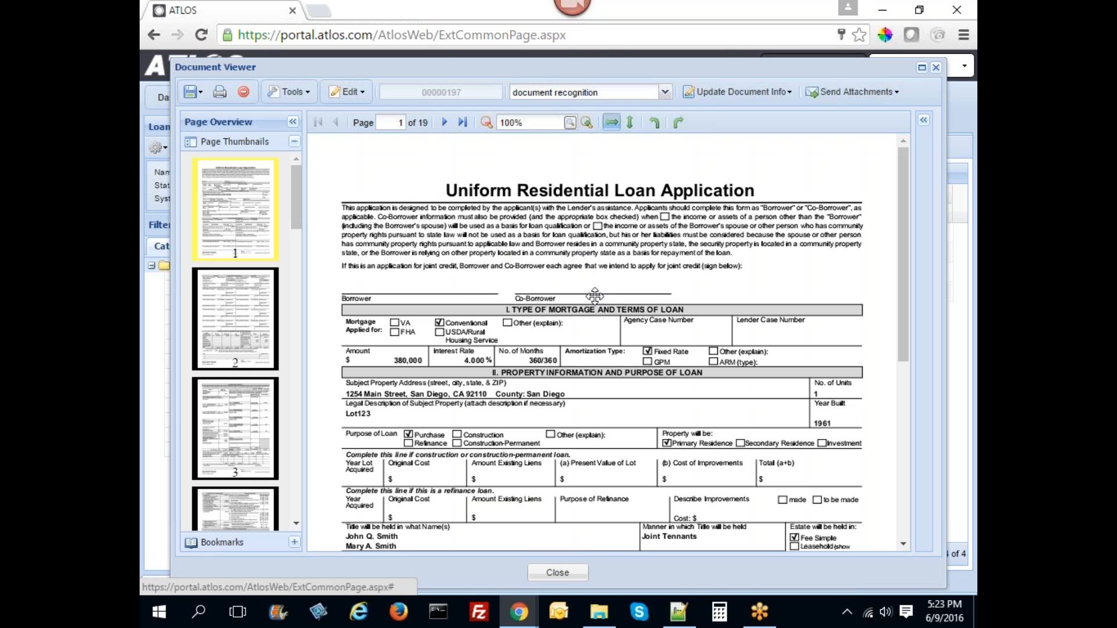
mouse_move(244, 183)
left_mouse_down()
mouse_move(233, 263)
mouse_move(242, 189)
mouse_move(245, 204)
left_mouse_up()
right_click(251, 214)
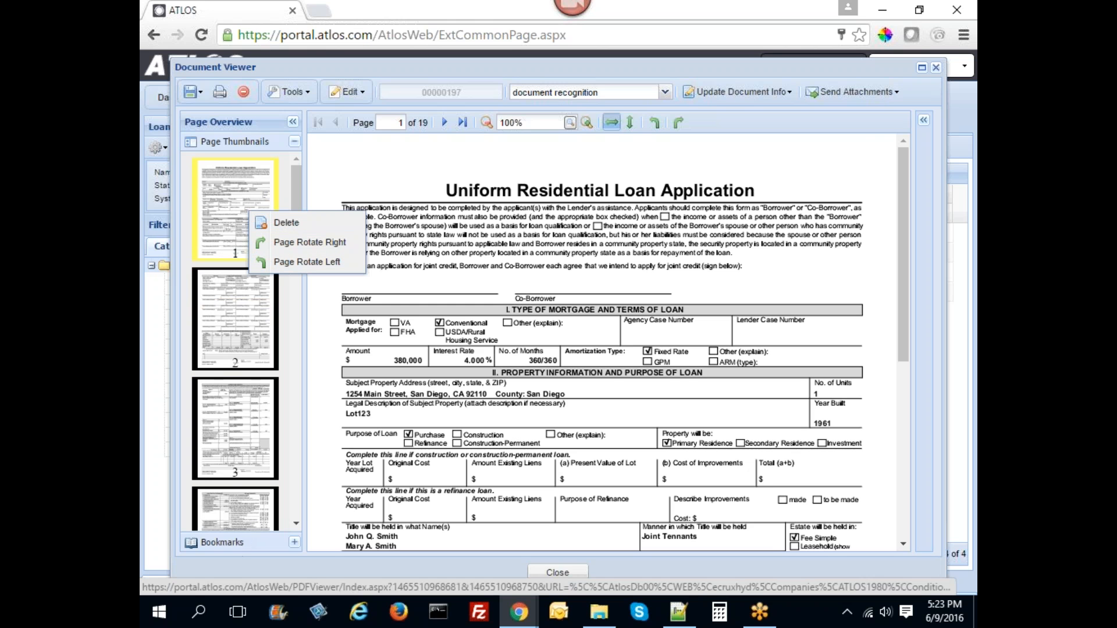
- Black out the word 'Uniform' in the title with a filled rectangle
left_click(288, 91)
left_click(303, 170)
left_click_drag(423, 187, 515, 205)
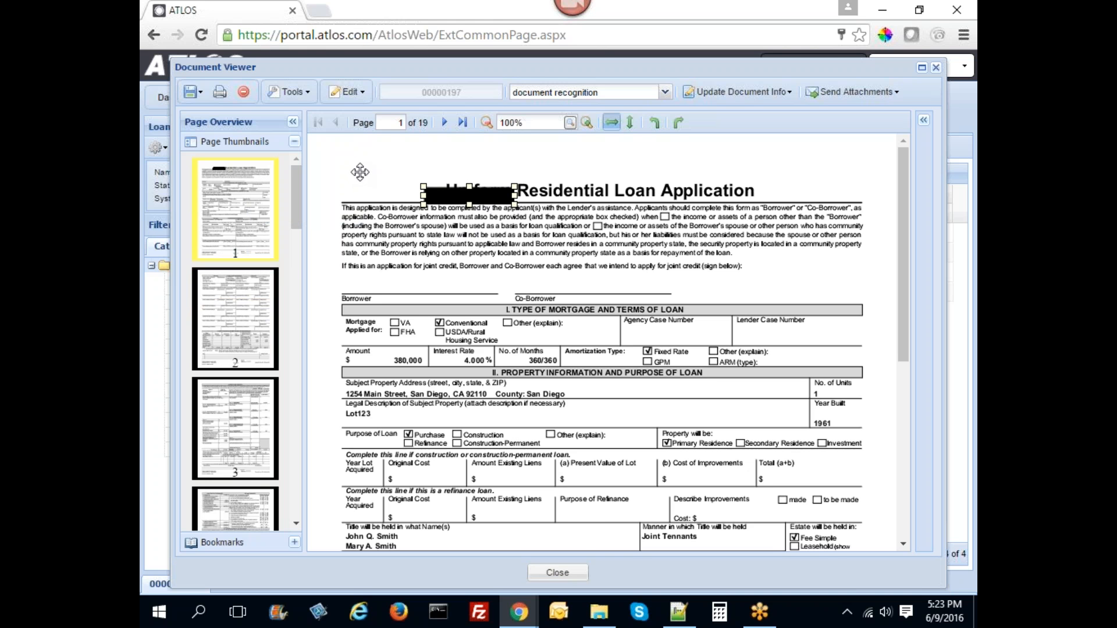
left_click(289, 92)
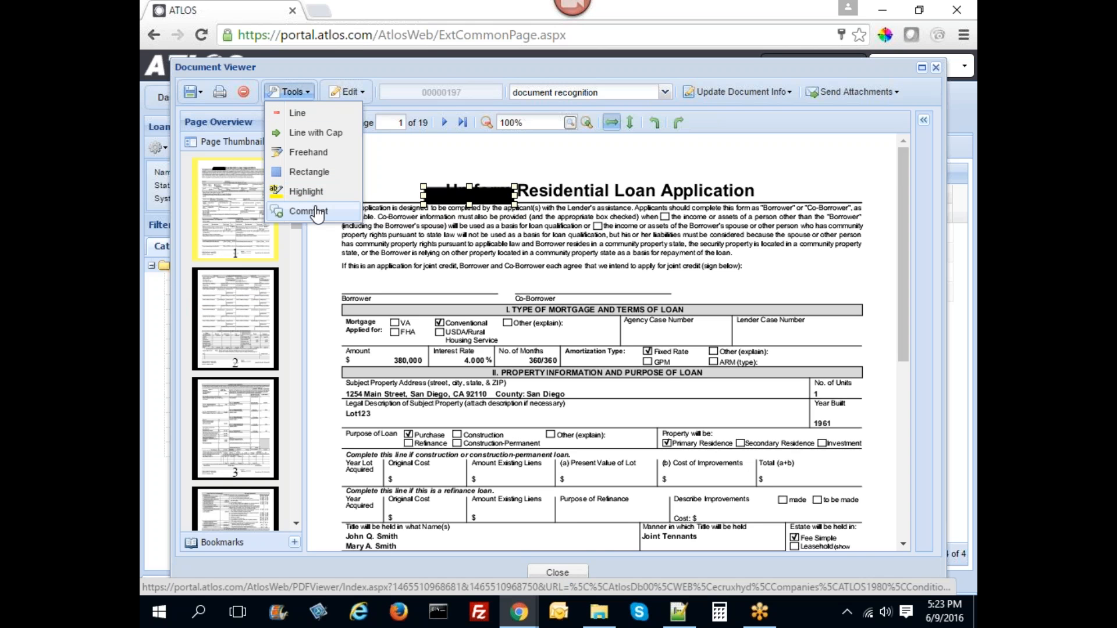
left_click(356, 93)
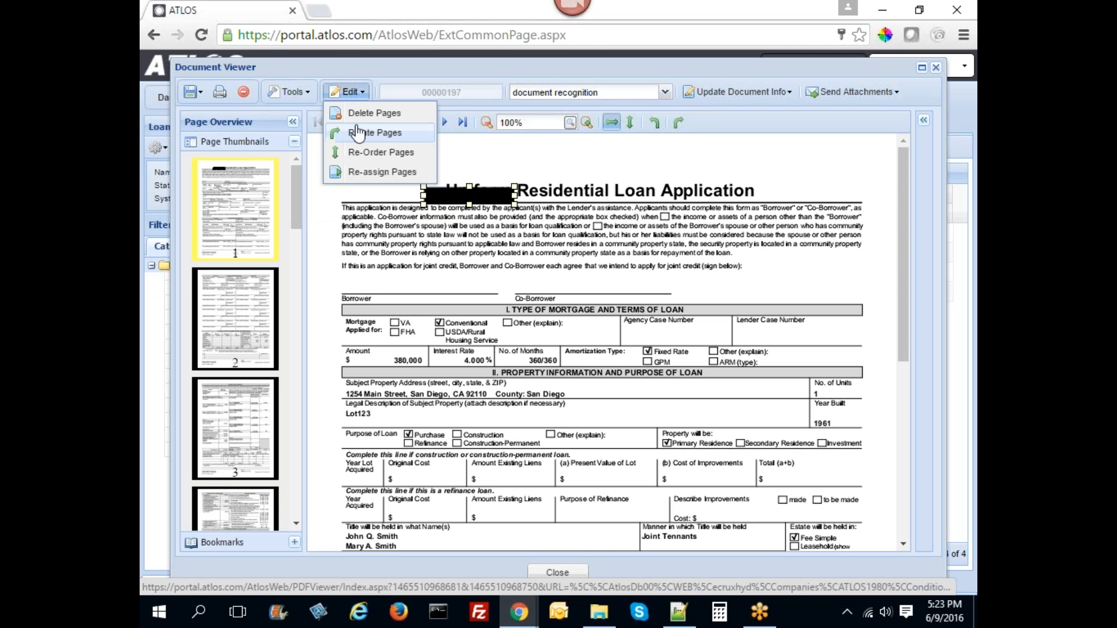
- Run automatic page recognition in Reassign Documents and load the results into the page ranges
left_click(366, 174)
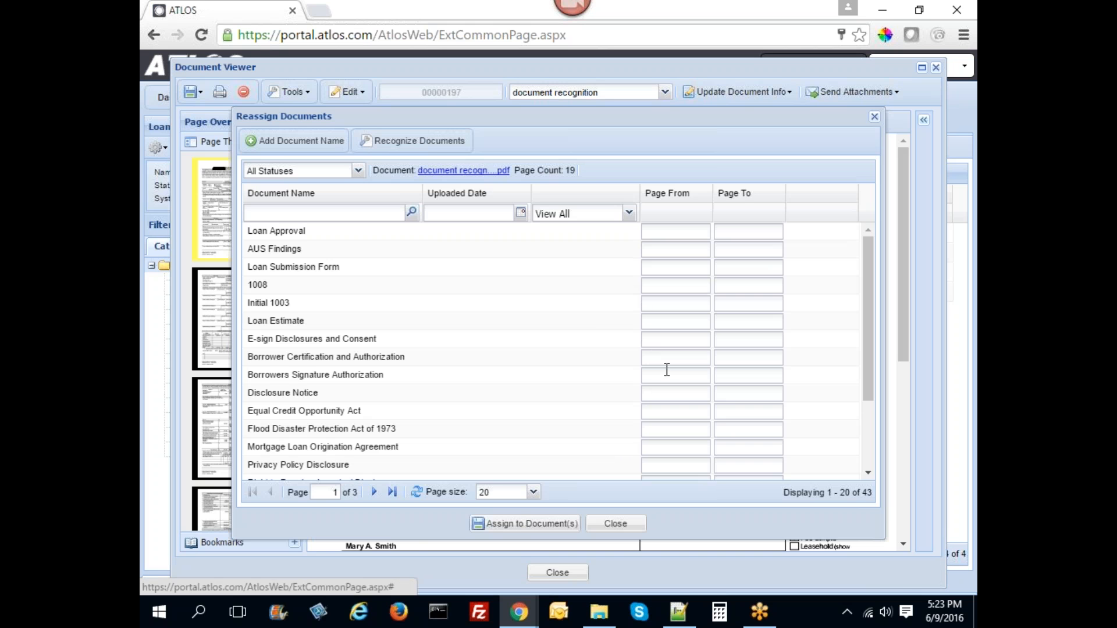
left_click(413, 141)
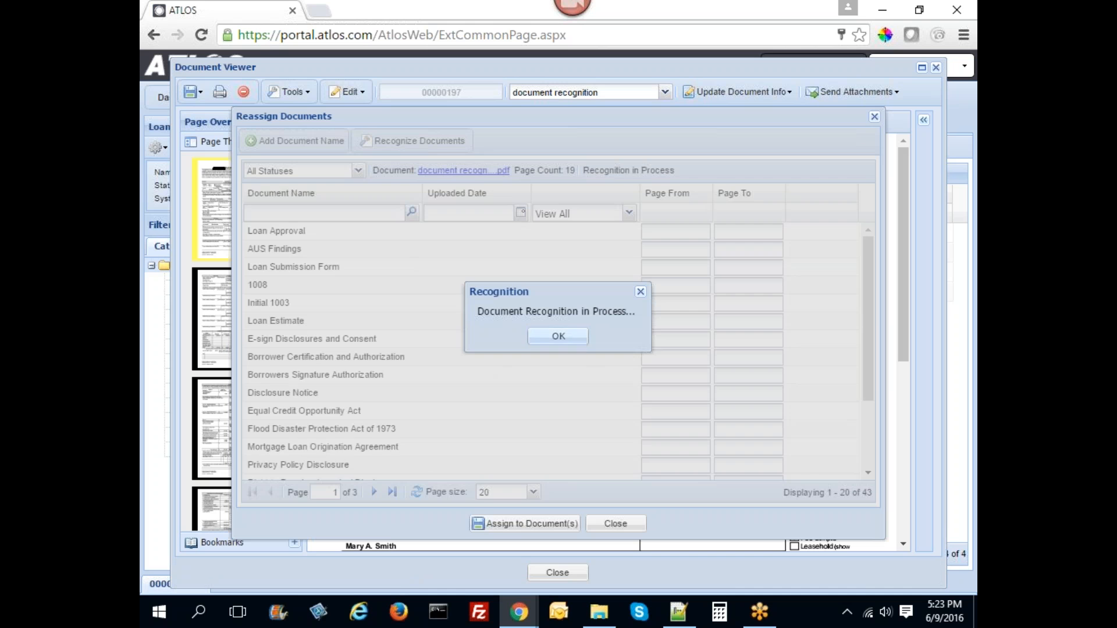
left_click(546, 337)
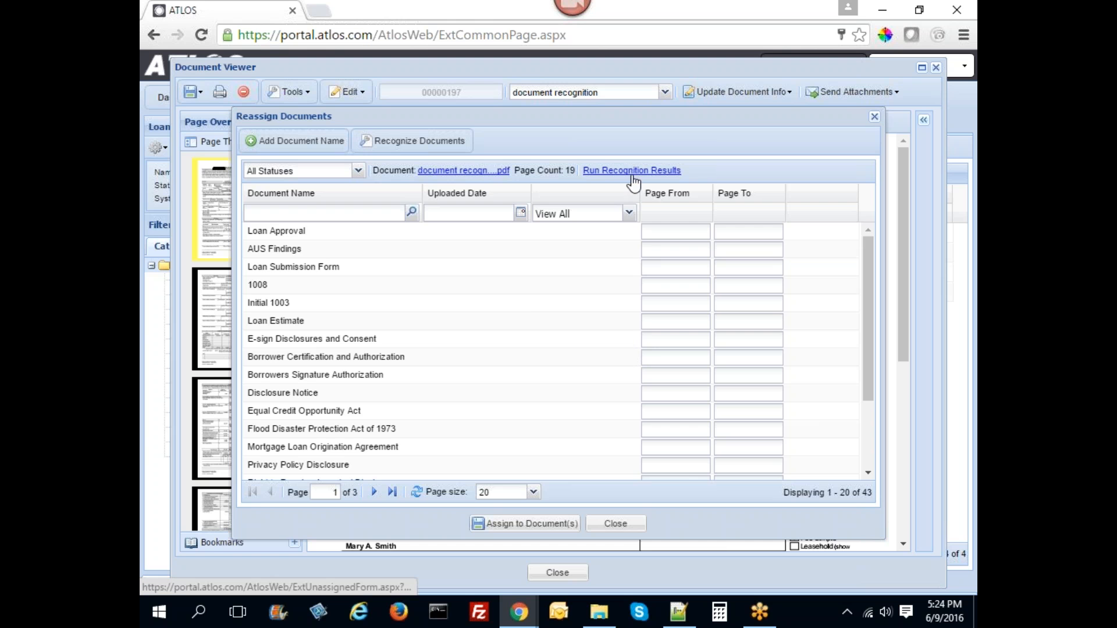
left_click(634, 171)
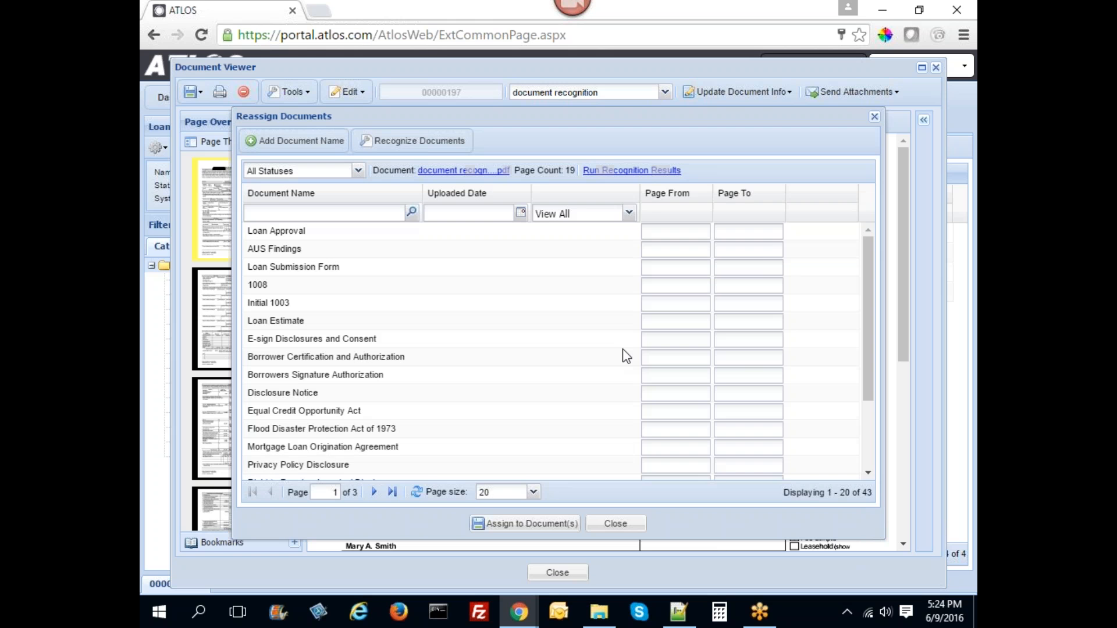
left_click(574, 368)
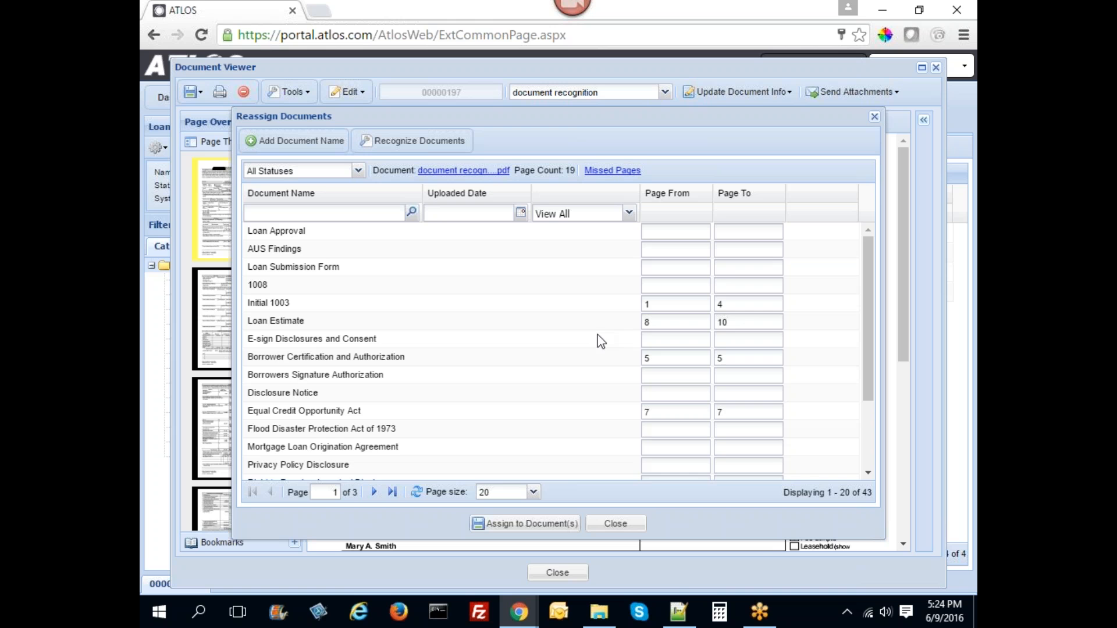
- Extract the recognised pages into their matching documents, then close the reassignment and viewer windows
scroll(616, 337, "down", 1)
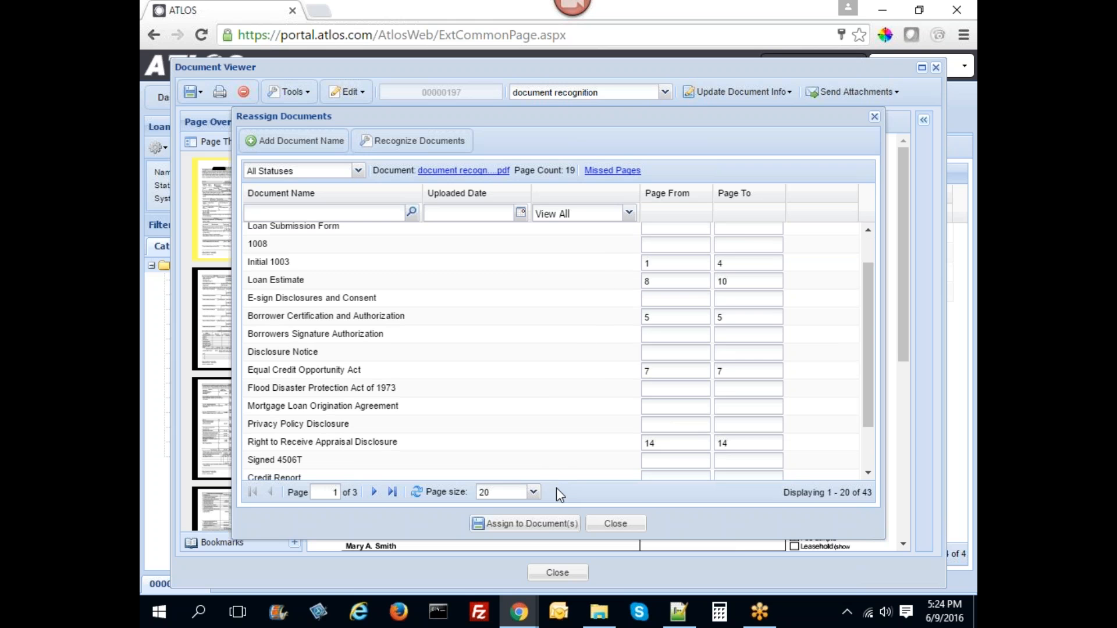
left_click(531, 526)
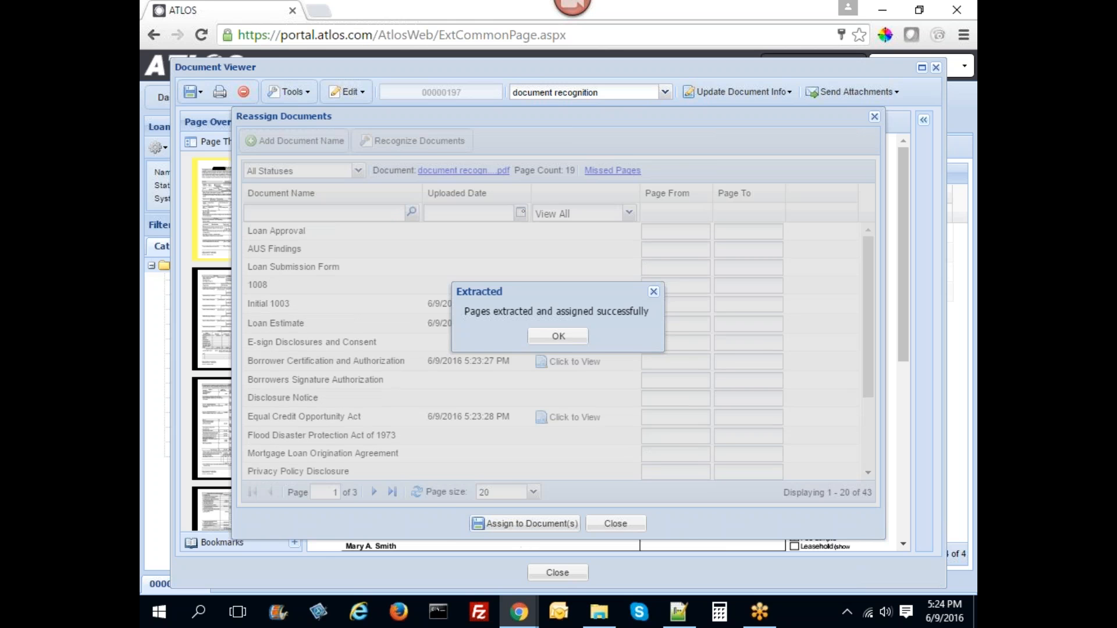
left_click(558, 336)
left_click(558, 573)
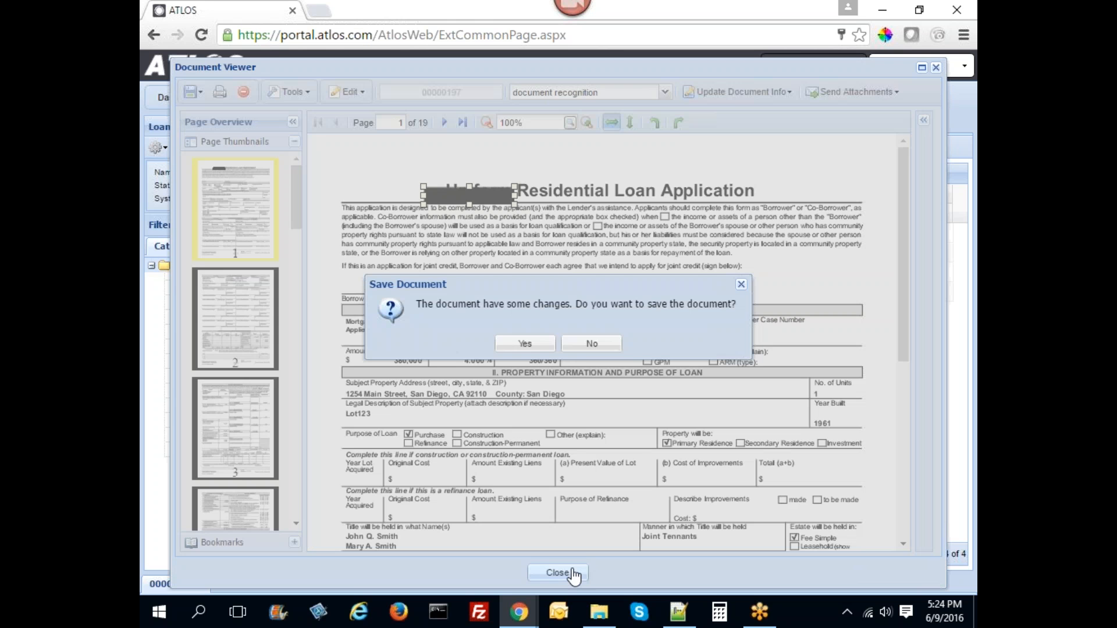
left_click(581, 343)
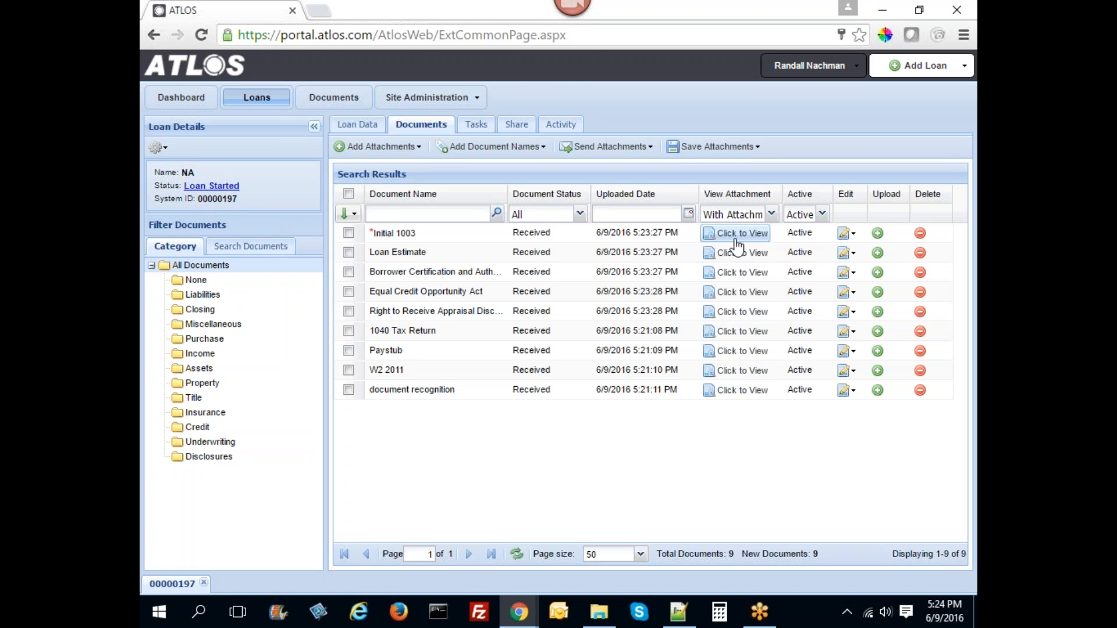
- Open the Initial 1003 document in the Document Viewer
left_click(743, 243)
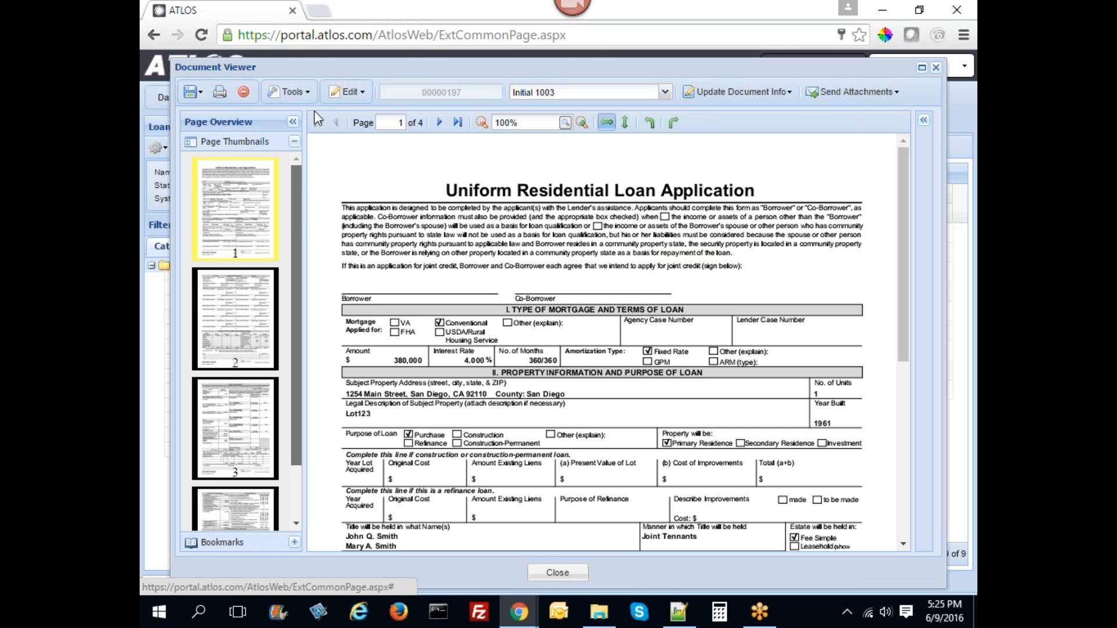
- Set the Initial 1003 document status to Reviewed
left_click(739, 92)
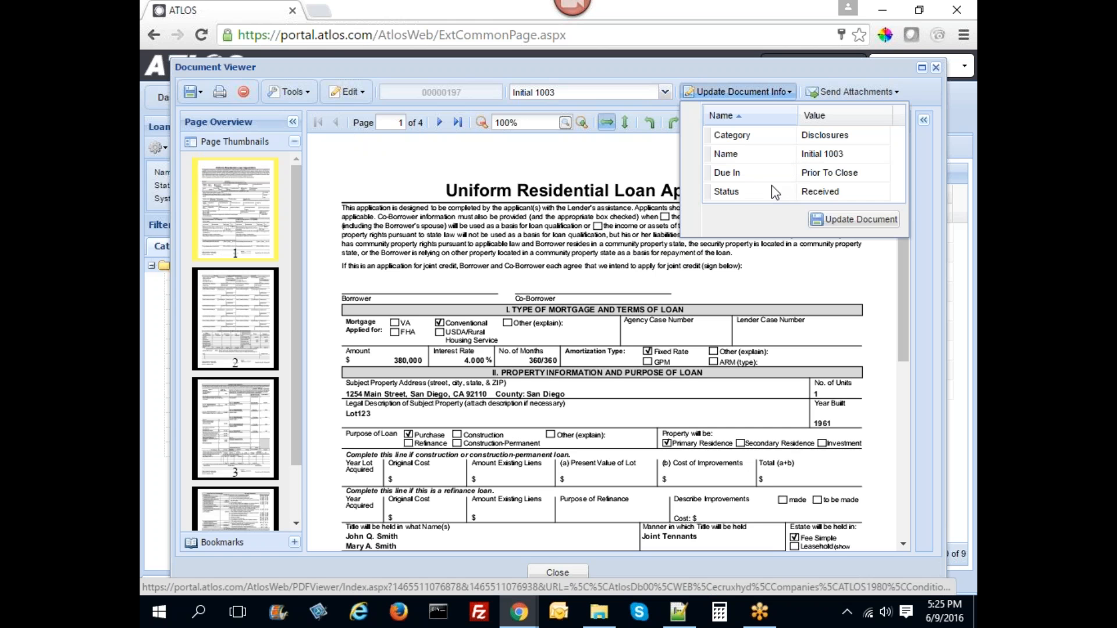
left_click(855, 198)
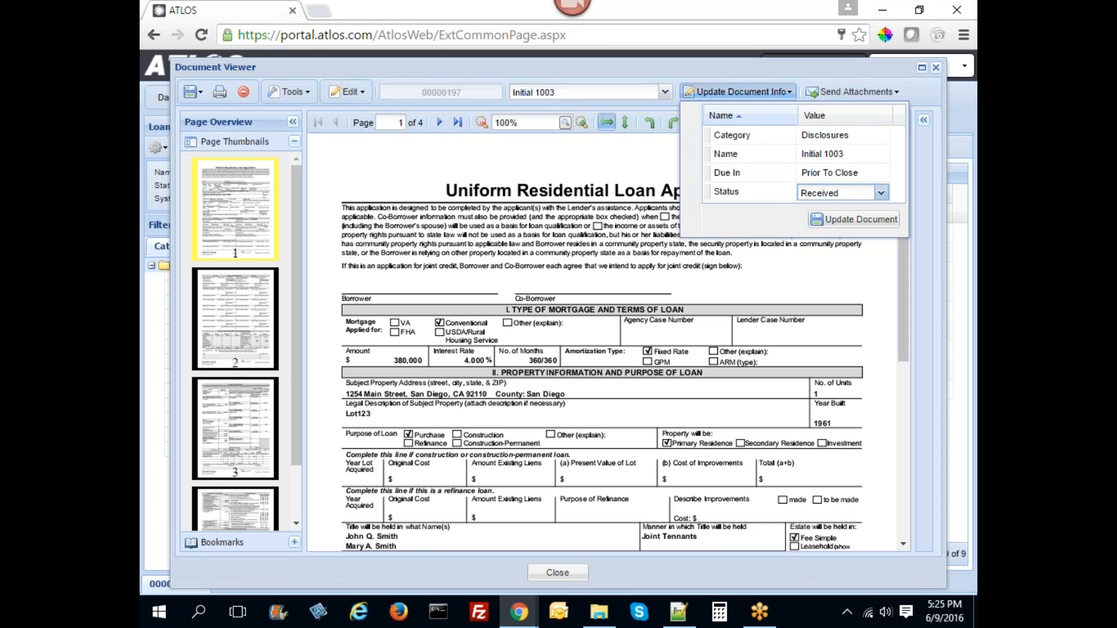
left_click(881, 192)
left_click(826, 240)
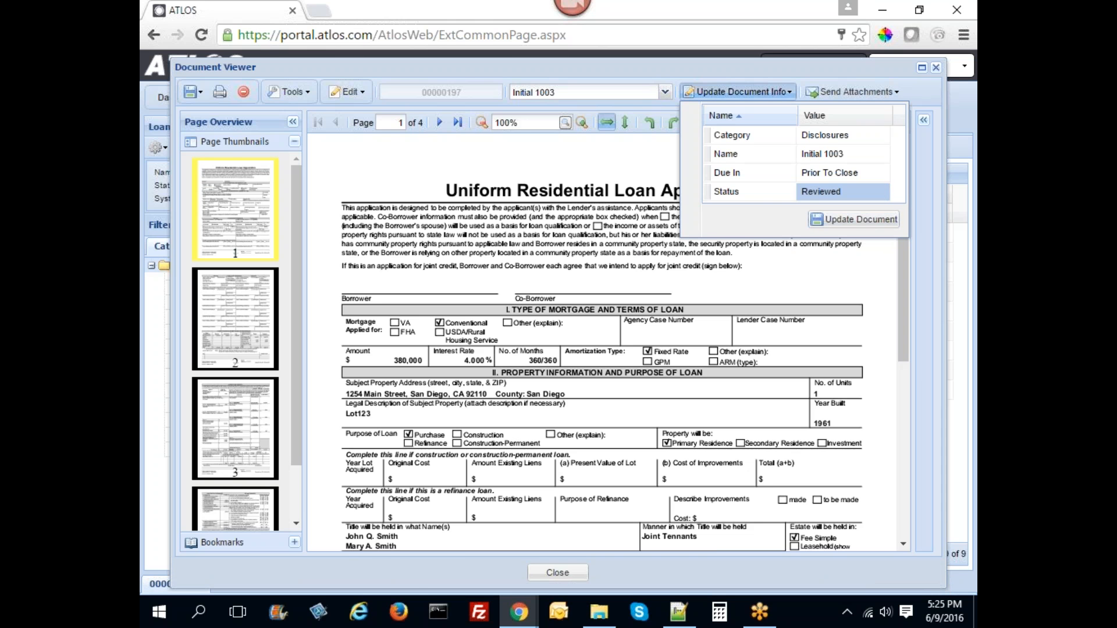
left_click(853, 219)
left_click(559, 333)
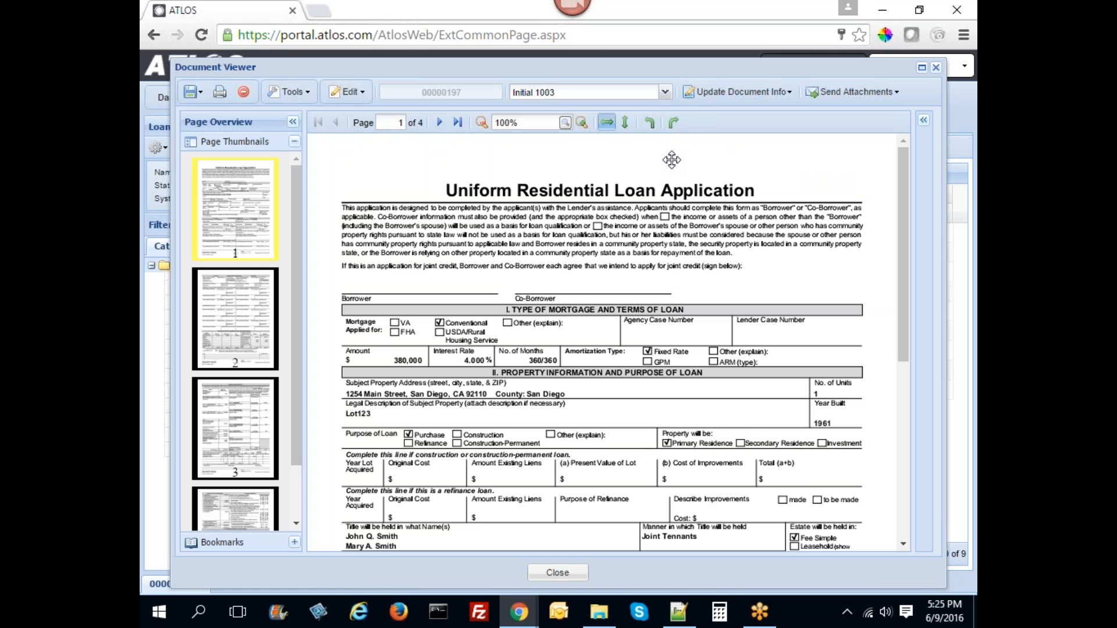
- Switch to the W2 2011 document and set its status to Accepted
left_click(664, 92)
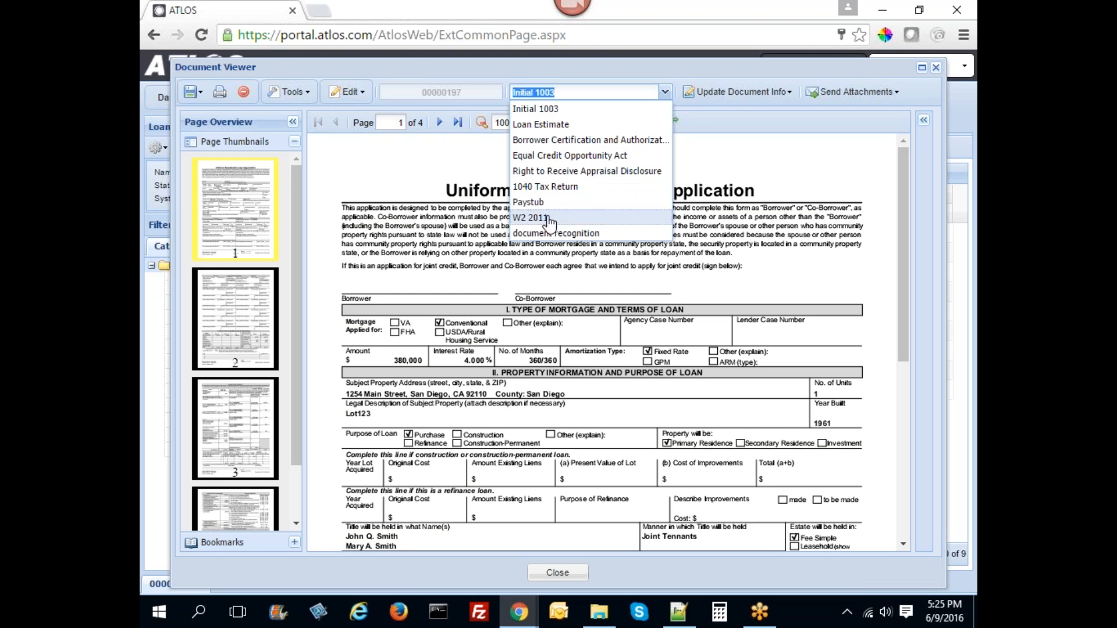
left_click(603, 217)
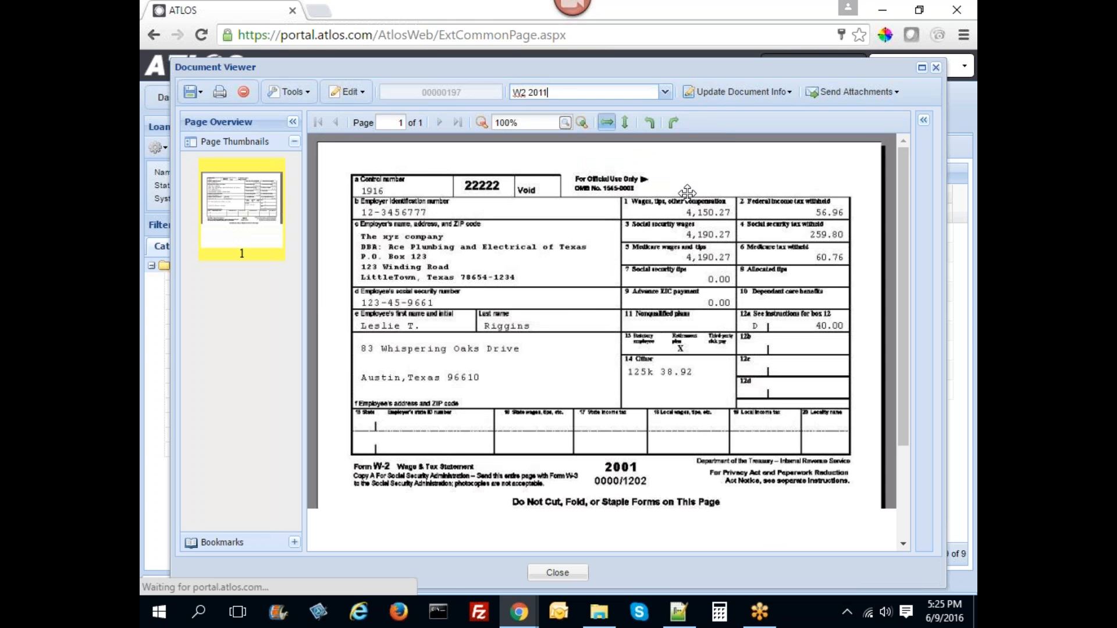
left_click(737, 92)
left_click(855, 192)
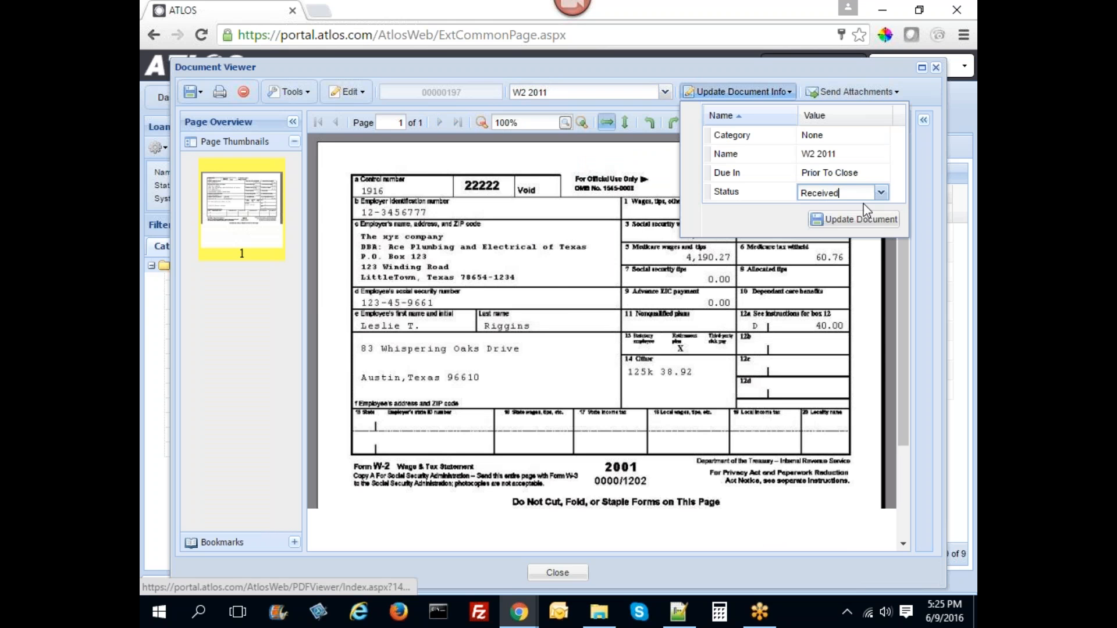
left_click(881, 198)
left_click(826, 255)
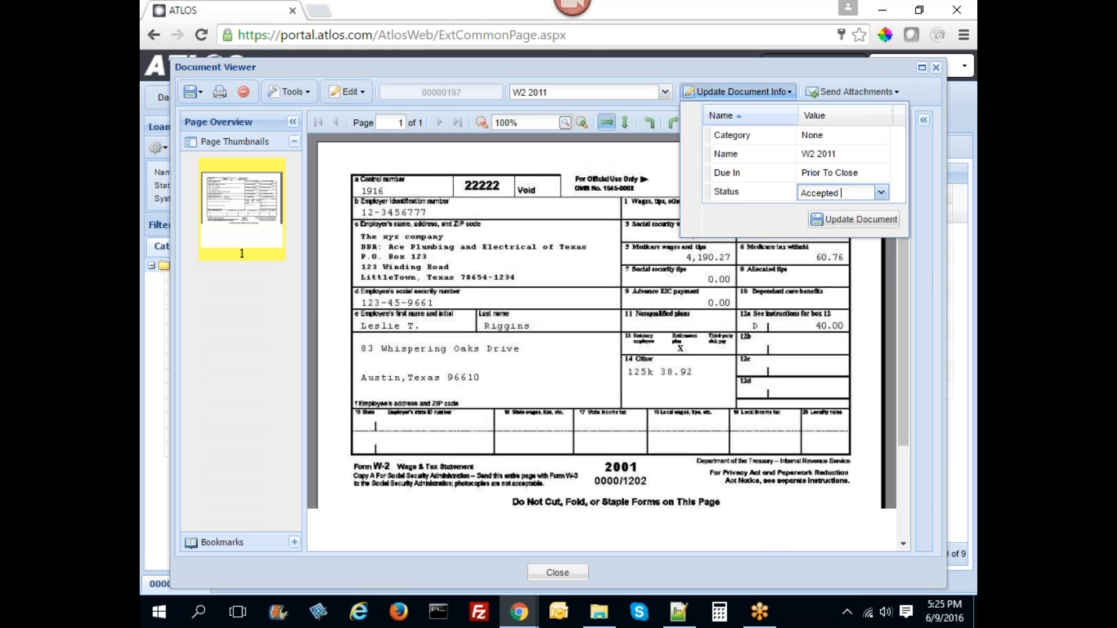
left_click(853, 219)
left_click(574, 333)
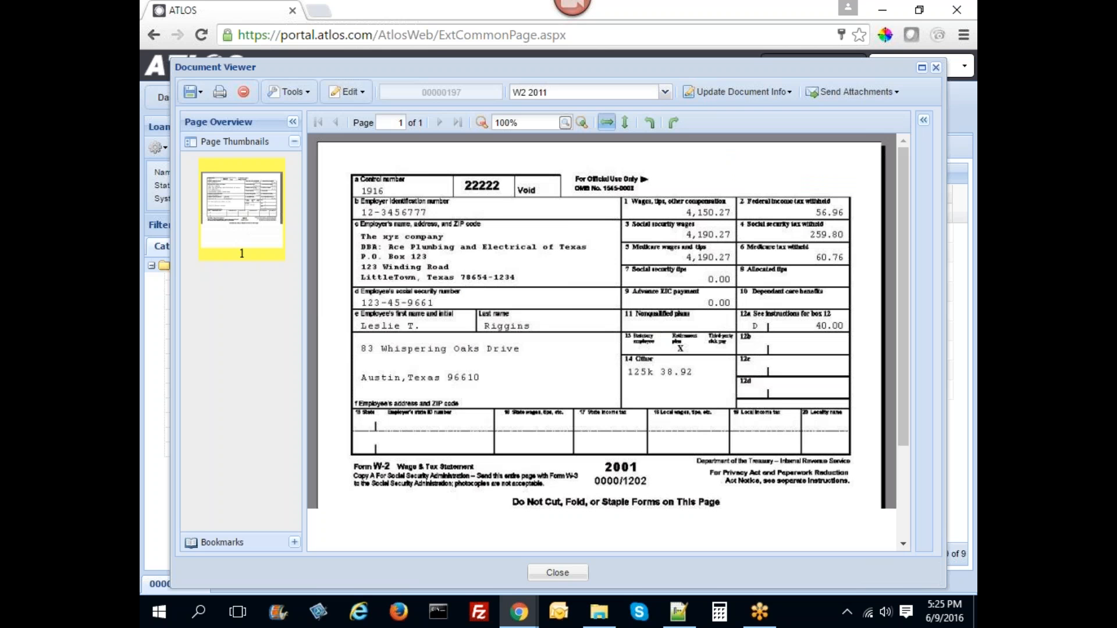
- Switch to the 1040 Tax Return, set its status to Accepted, and close the viewer
left_click(665, 92)
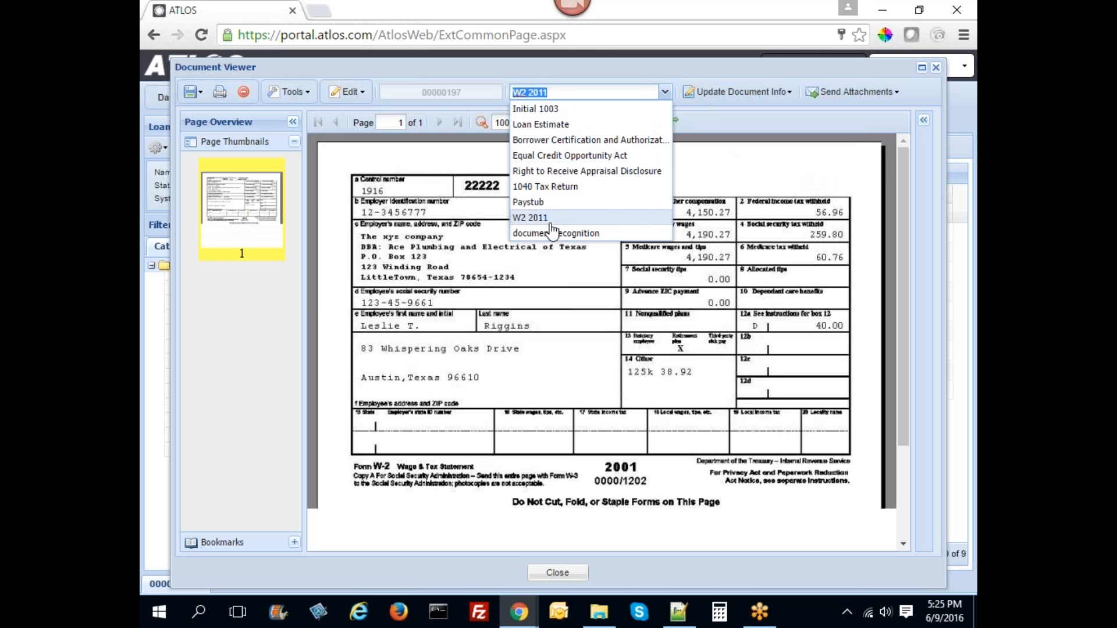
left_click(545, 187)
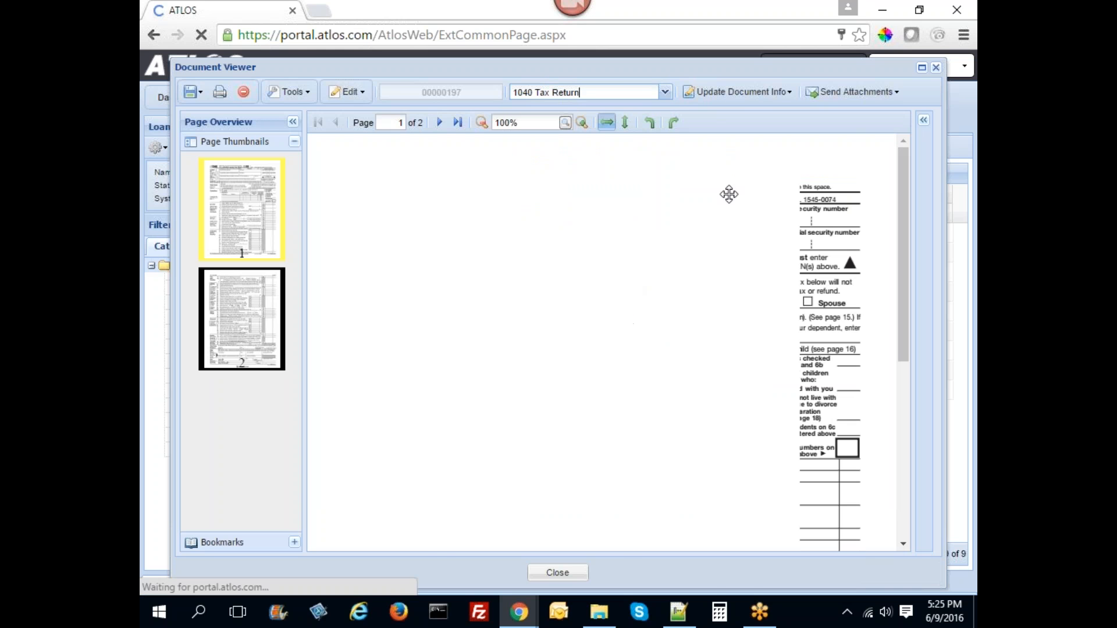
left_click(737, 92)
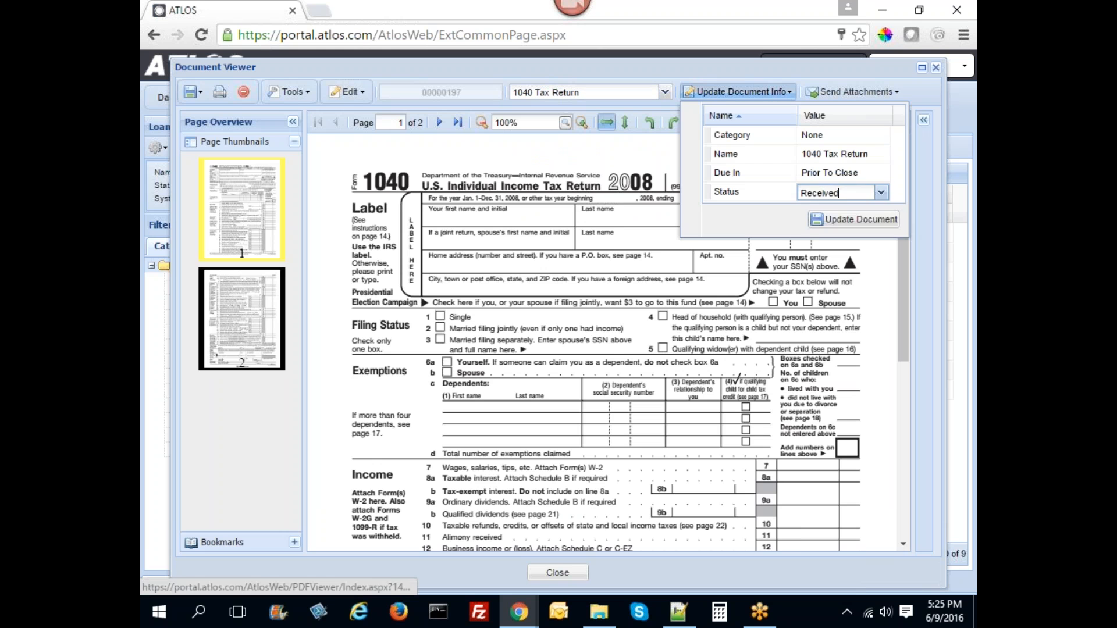
left_click(882, 193)
left_click(838, 255)
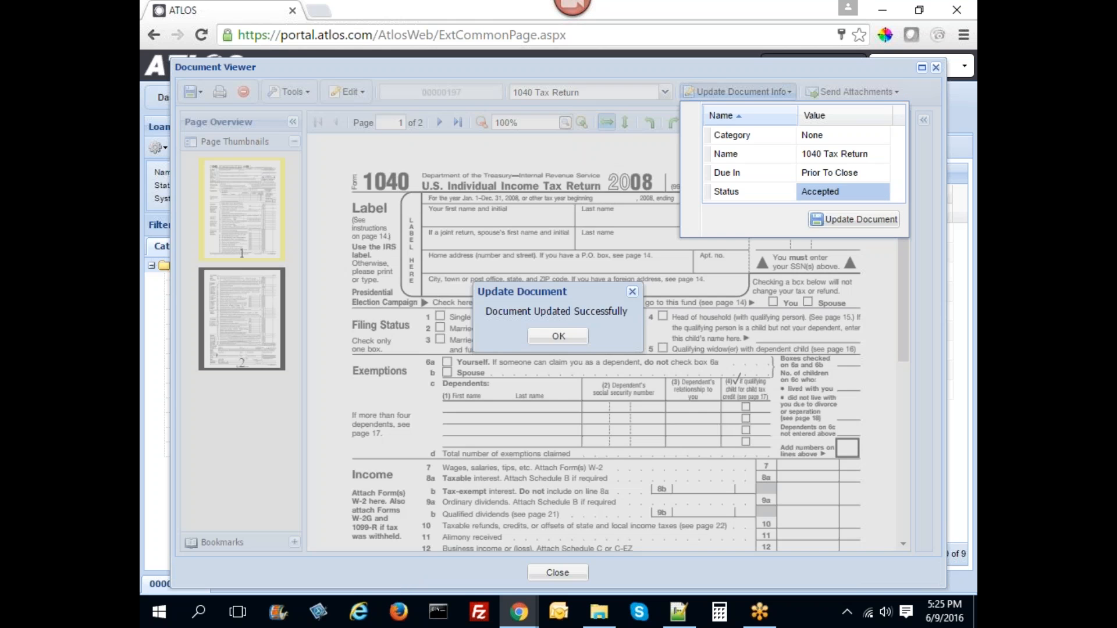
left_click(572, 340)
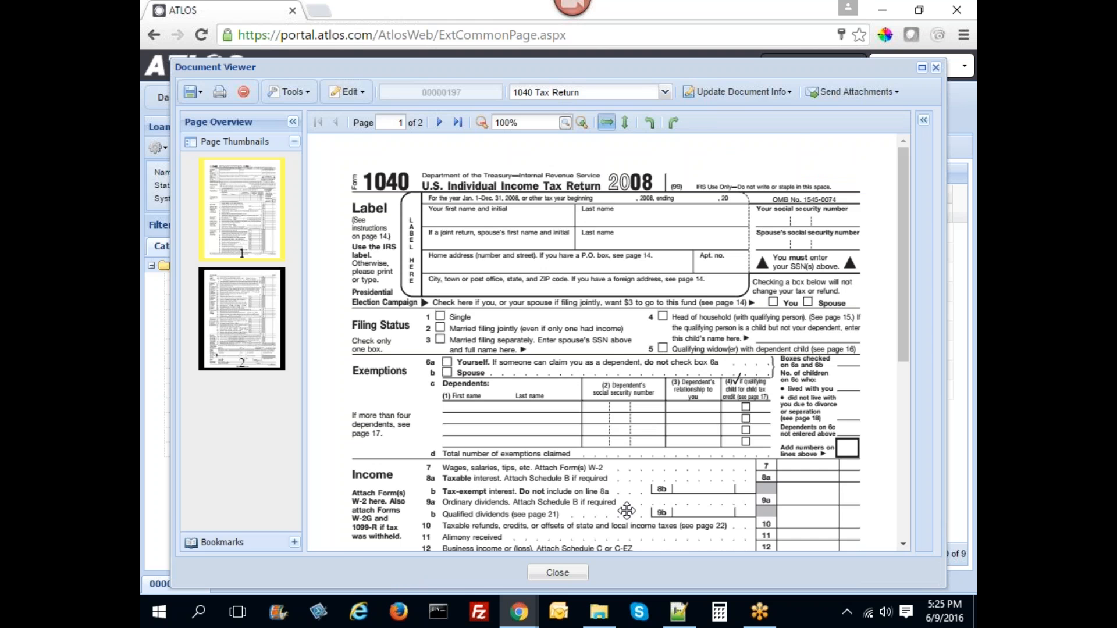
left_click(569, 576)
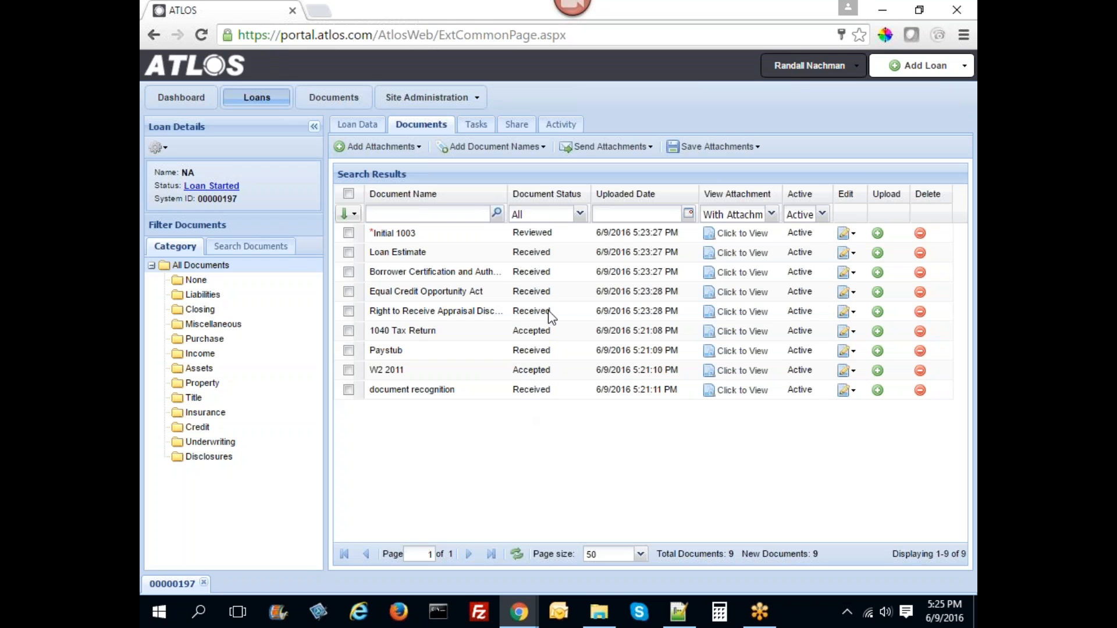
- Change the Loan Estimate row's Document Status to Accepted
double_click(536, 253)
left_click(579, 255)
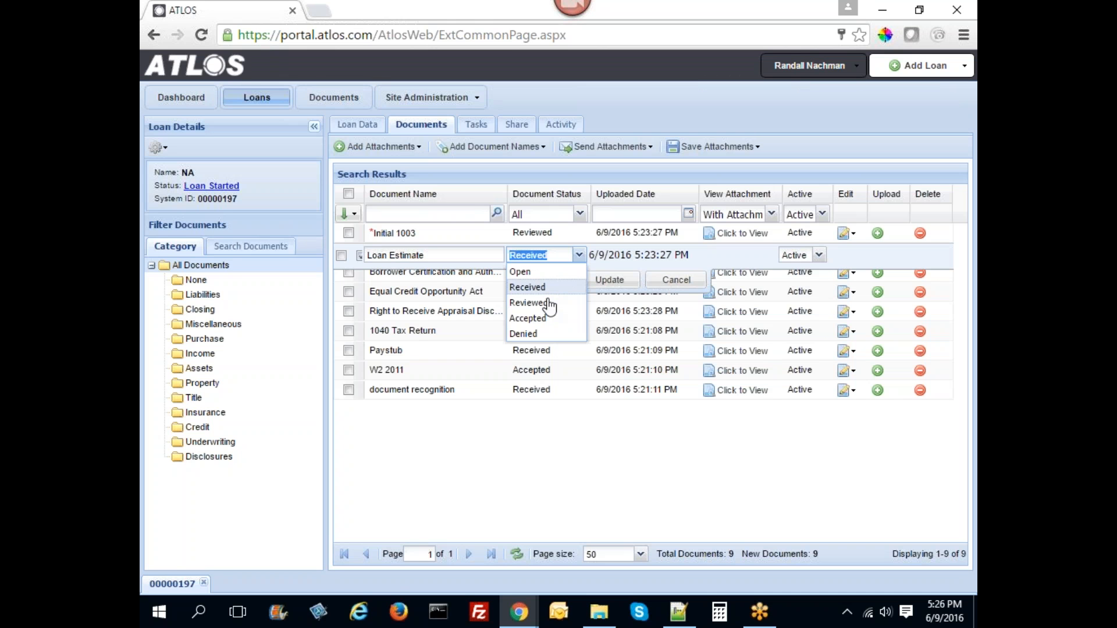
left_click(528, 318)
left_click(526, 294)
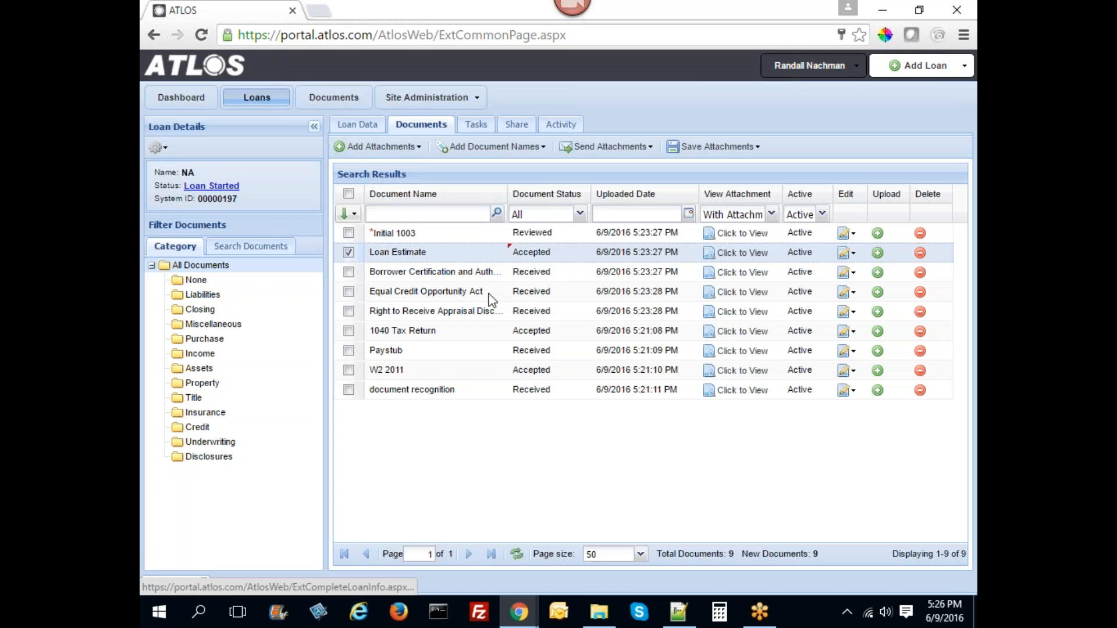
- Select all nine documents and bulk-update their status to Accepted
left_click(350, 233)
left_click(349, 253)
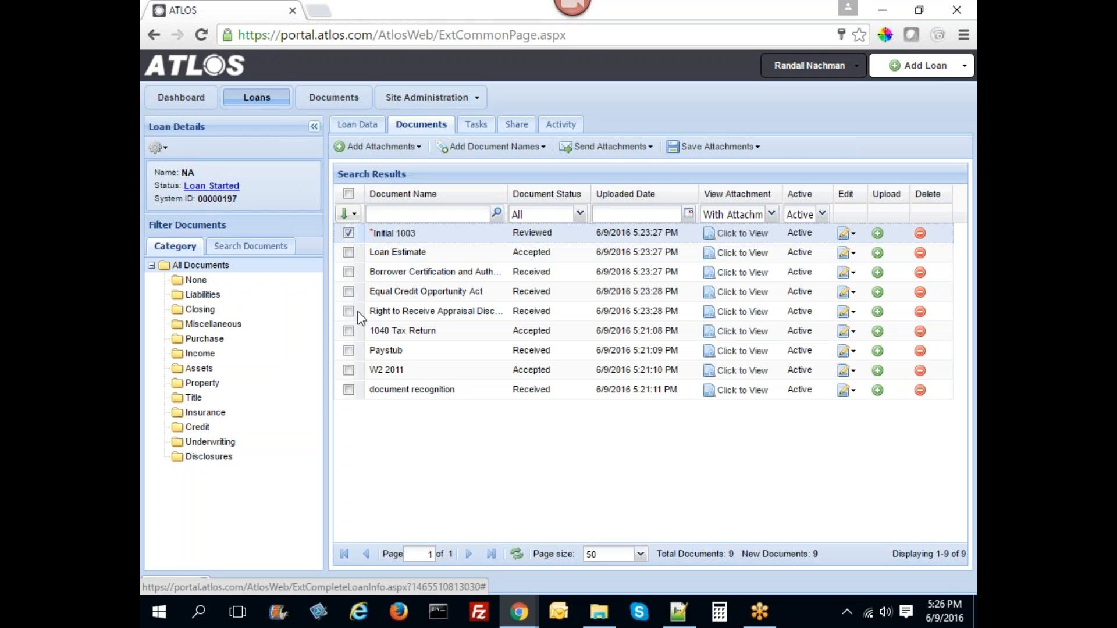
left_click(349, 194)
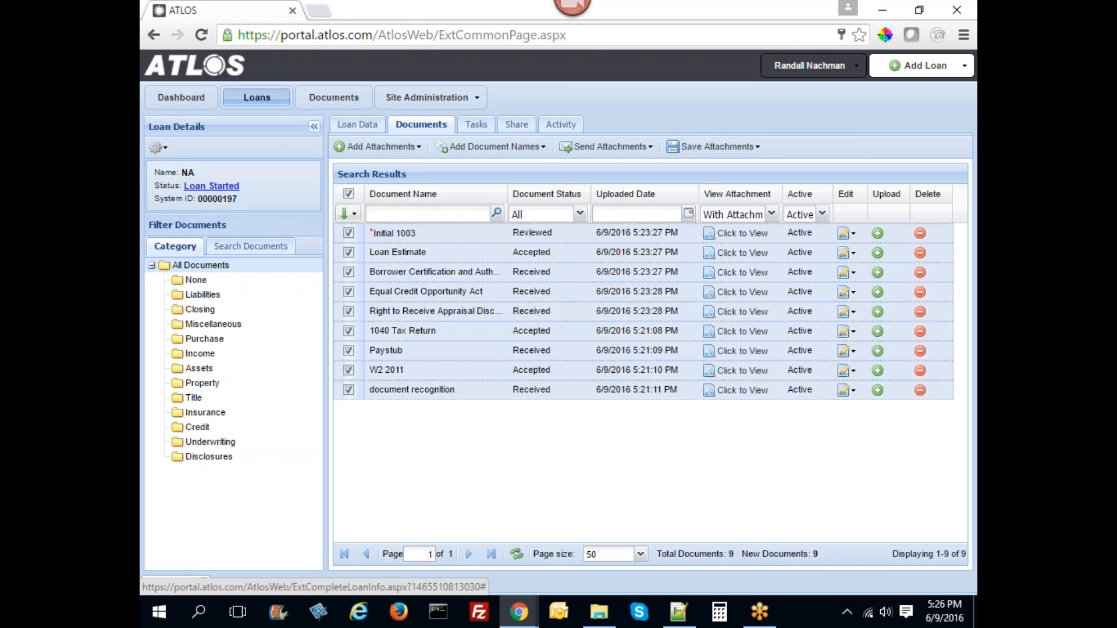
left_click(349, 213)
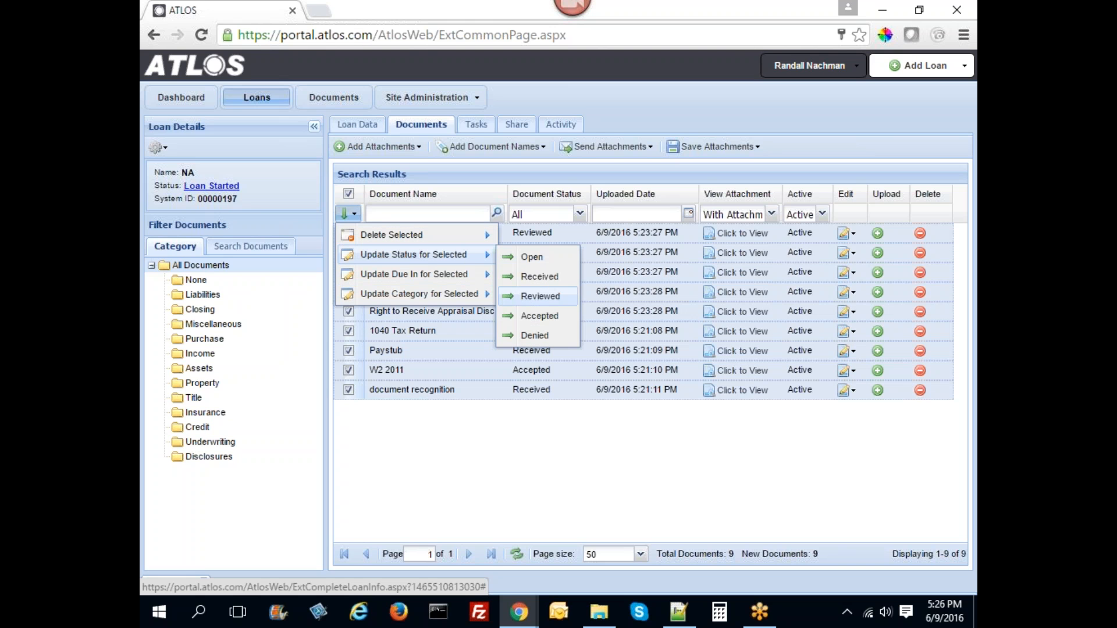
left_click(538, 316)
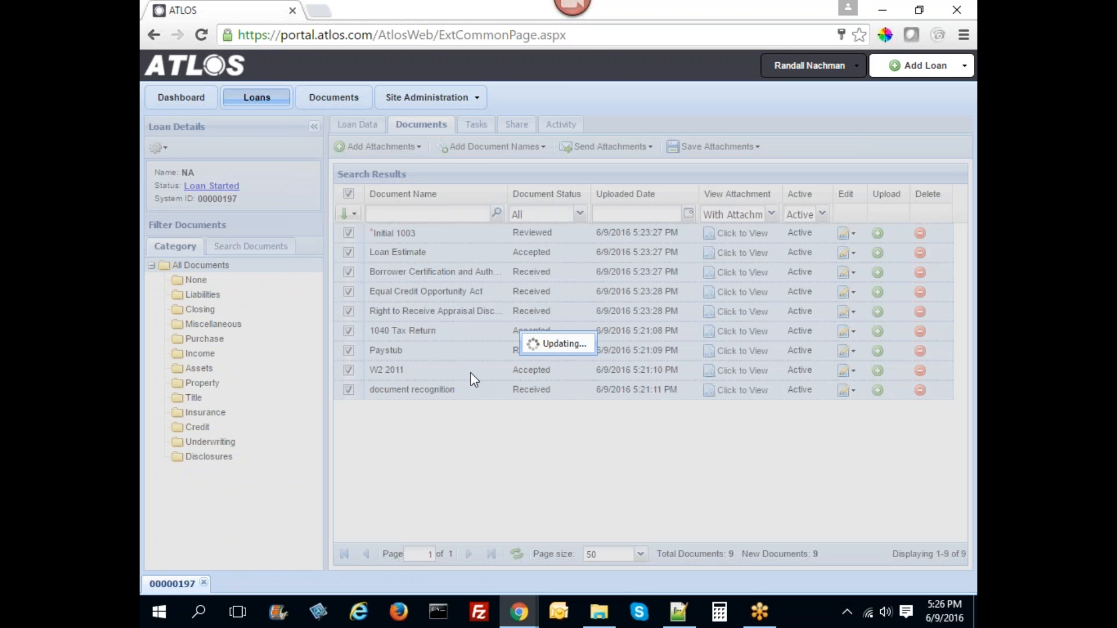
left_click(554, 359)
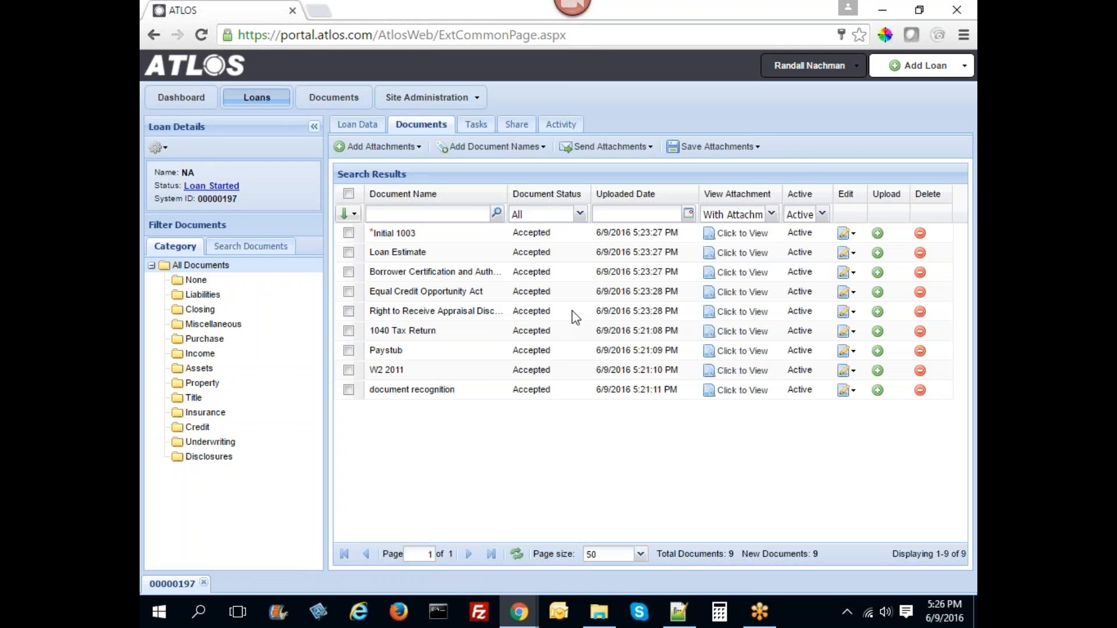
left_click(680, 146)
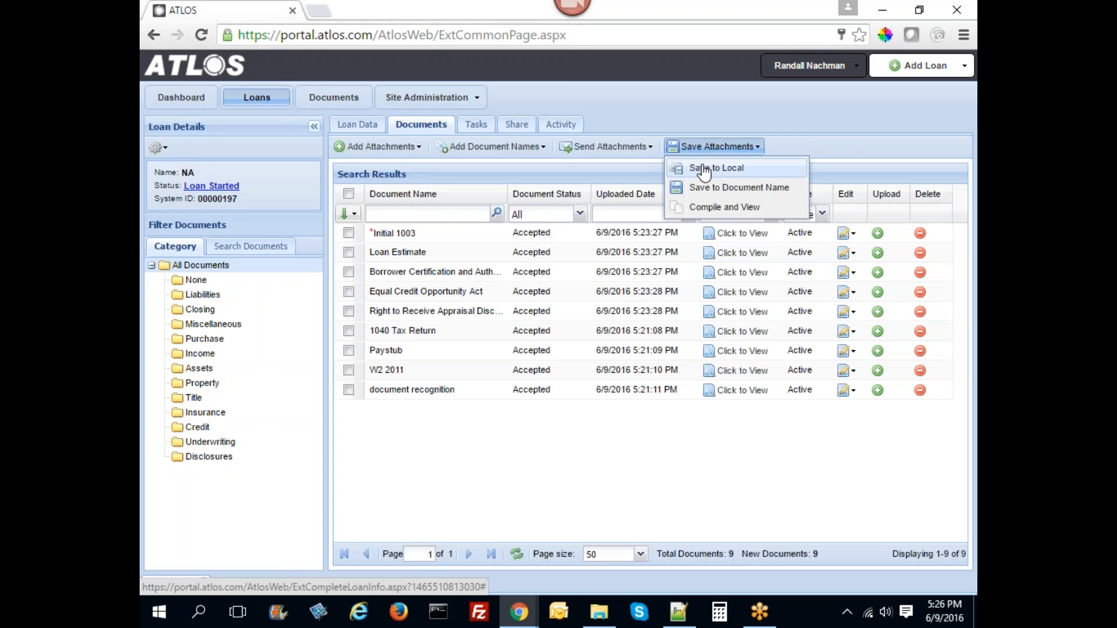
- Reorder the document names using the Flagstar Bank sort template
left_click(611, 149)
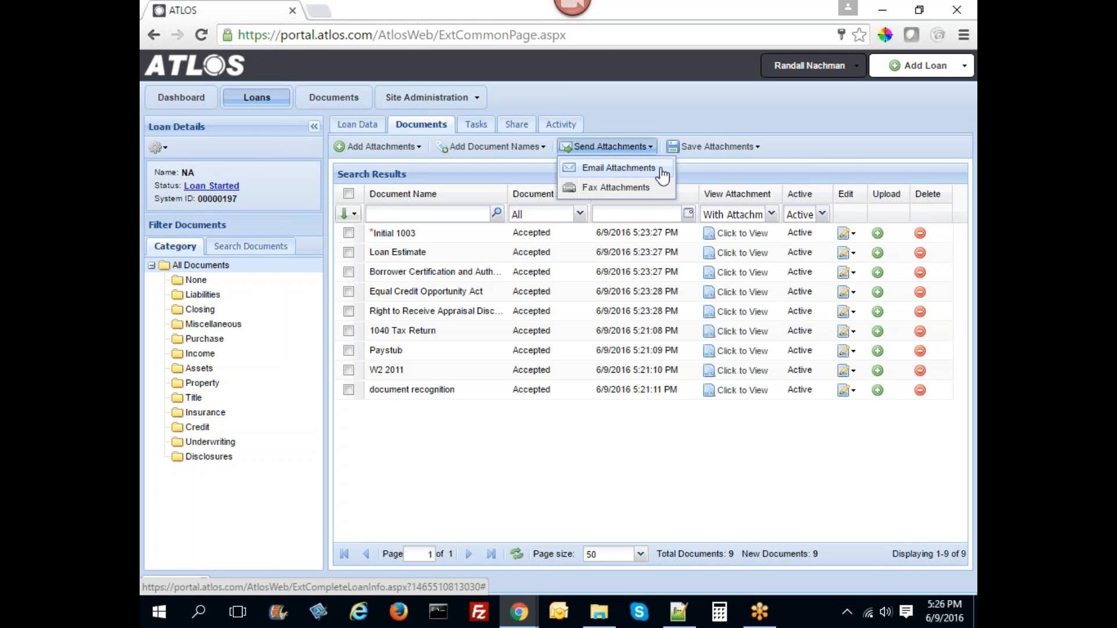
left_click(712, 148)
left_click(712, 156)
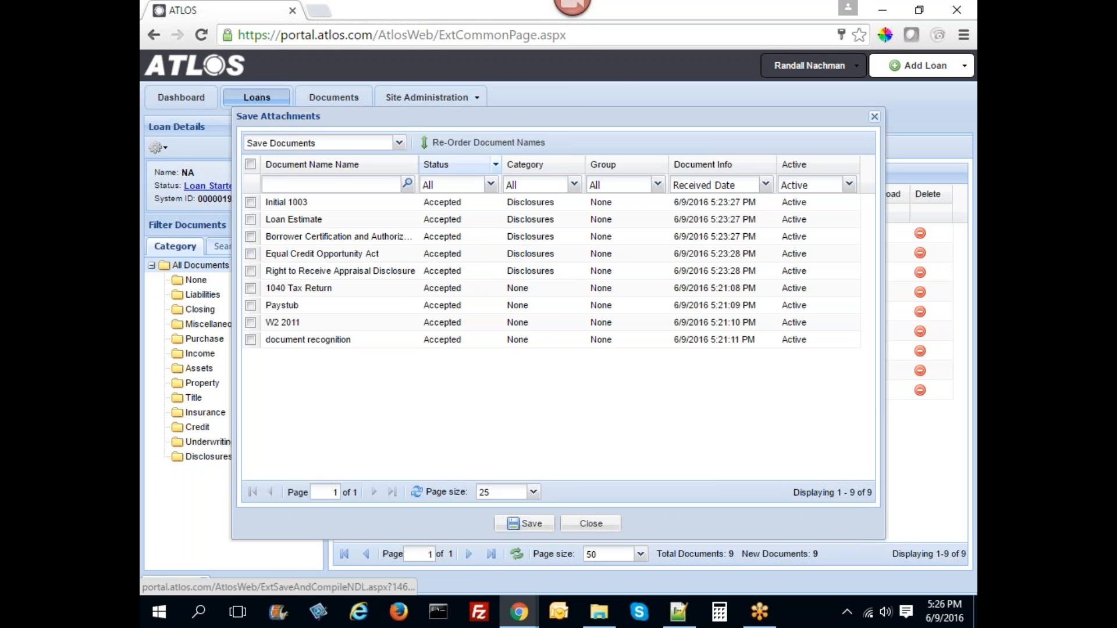
left_click(489, 143)
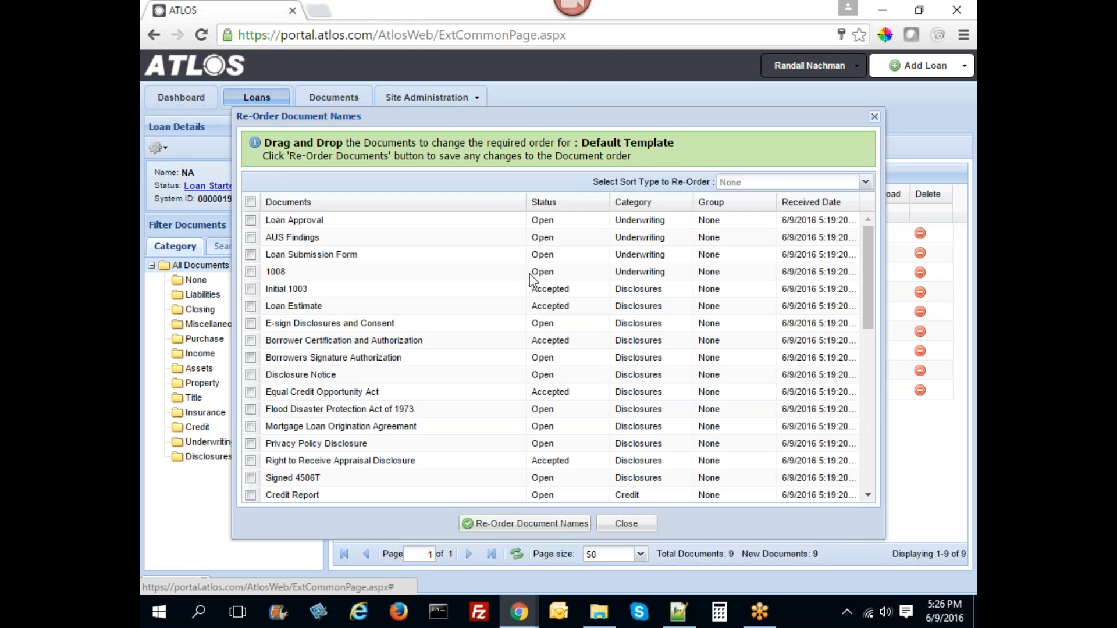
left_click(866, 183)
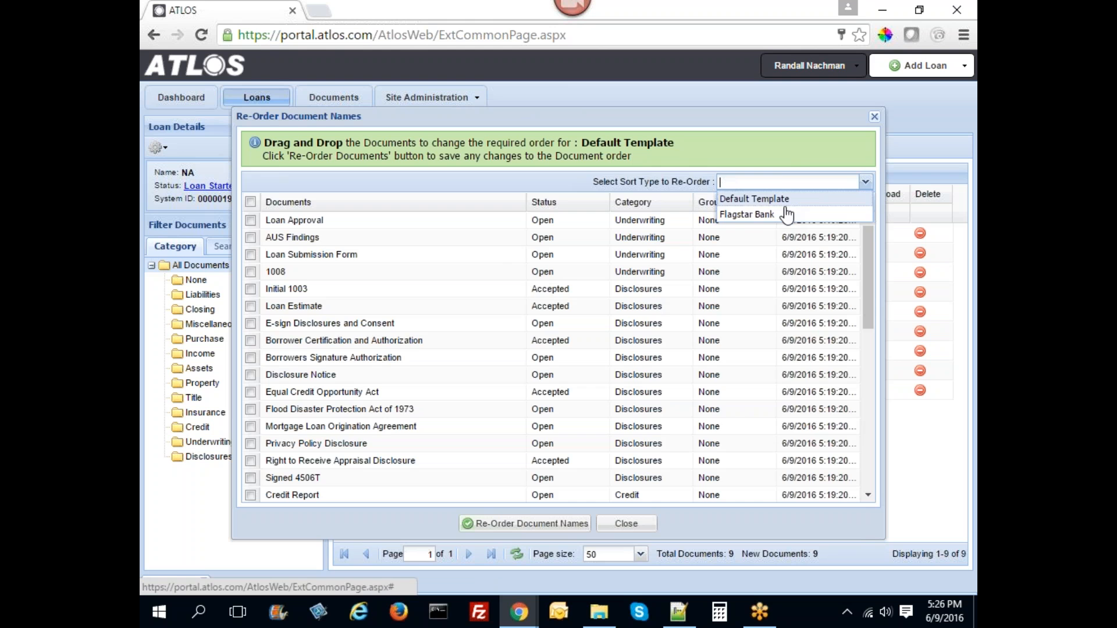
left_click(676, 217)
left_click(559, 358)
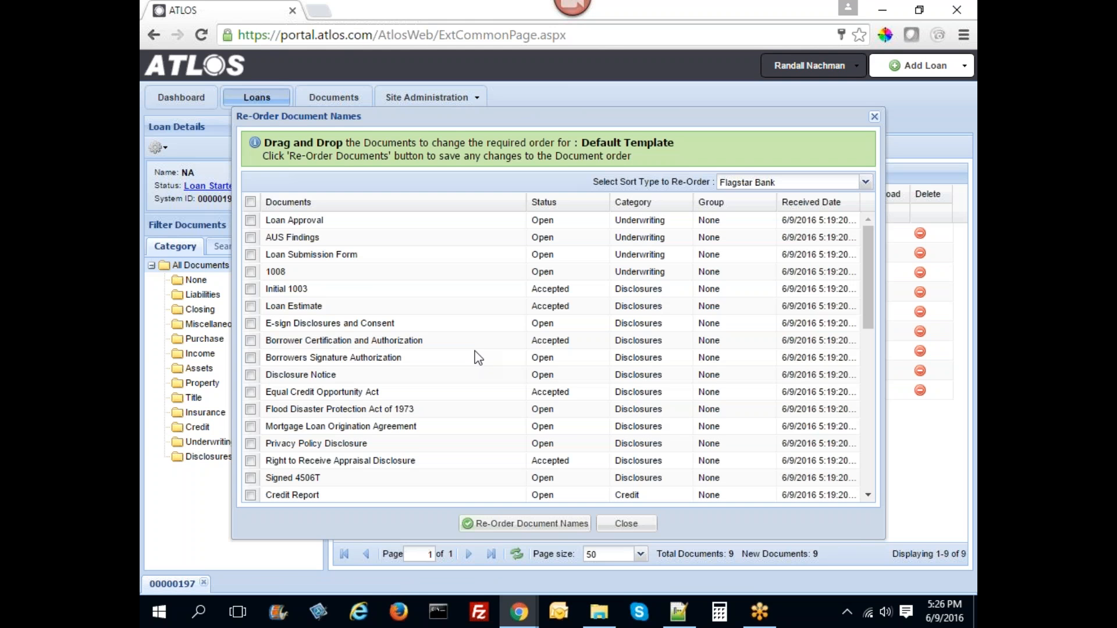
left_click(519, 523)
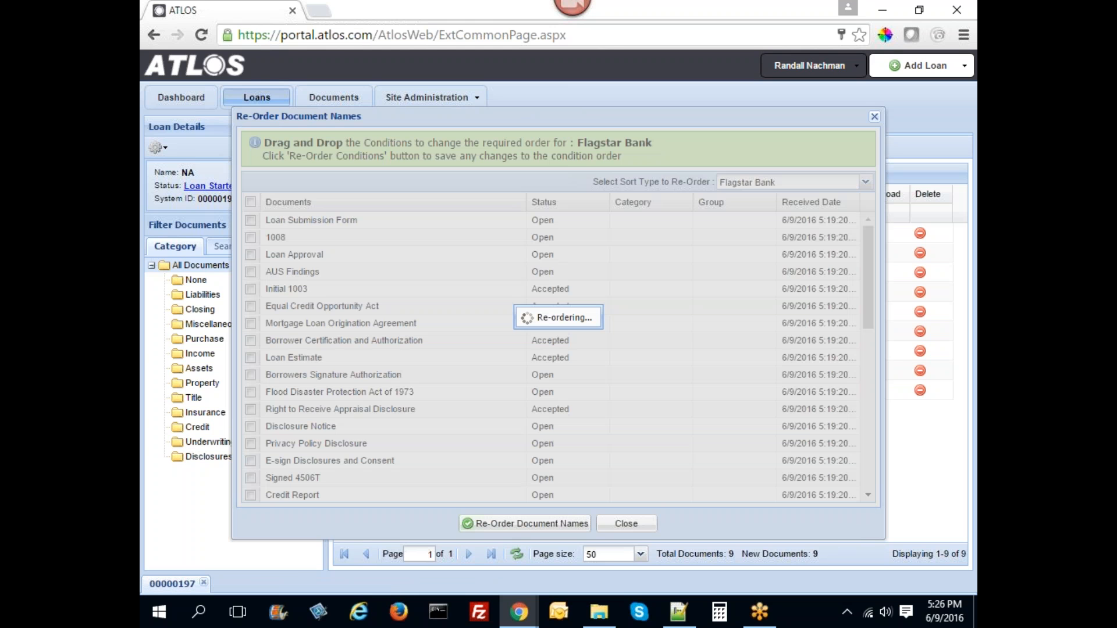
left_click(496, 334)
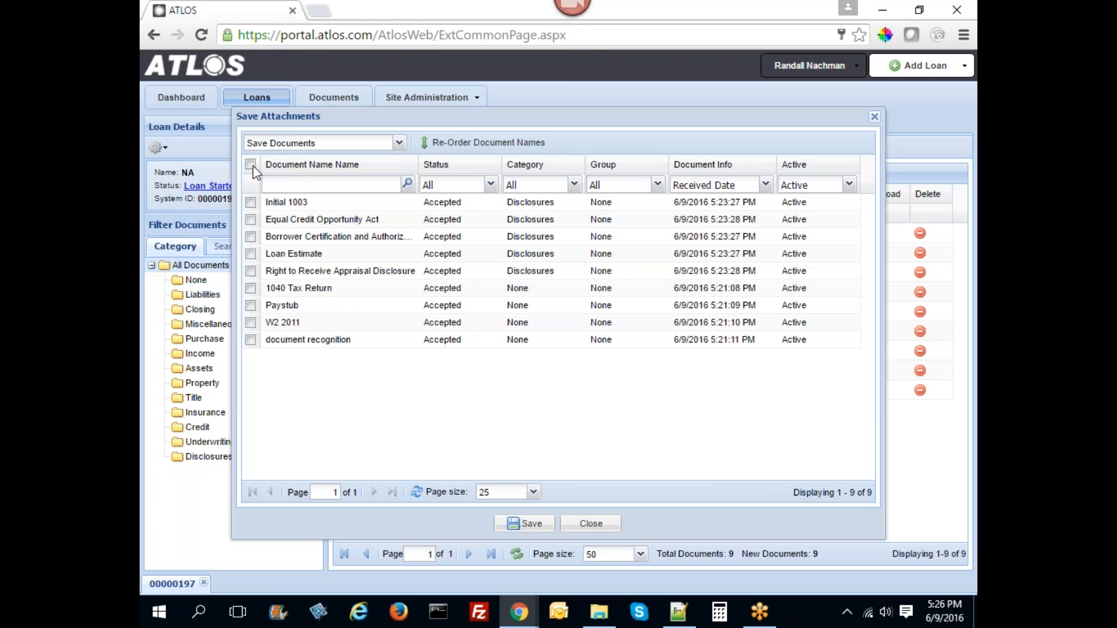
- Select all nine attachments and save them as one file, ImageInfo (6).pdf
left_click(251, 164)
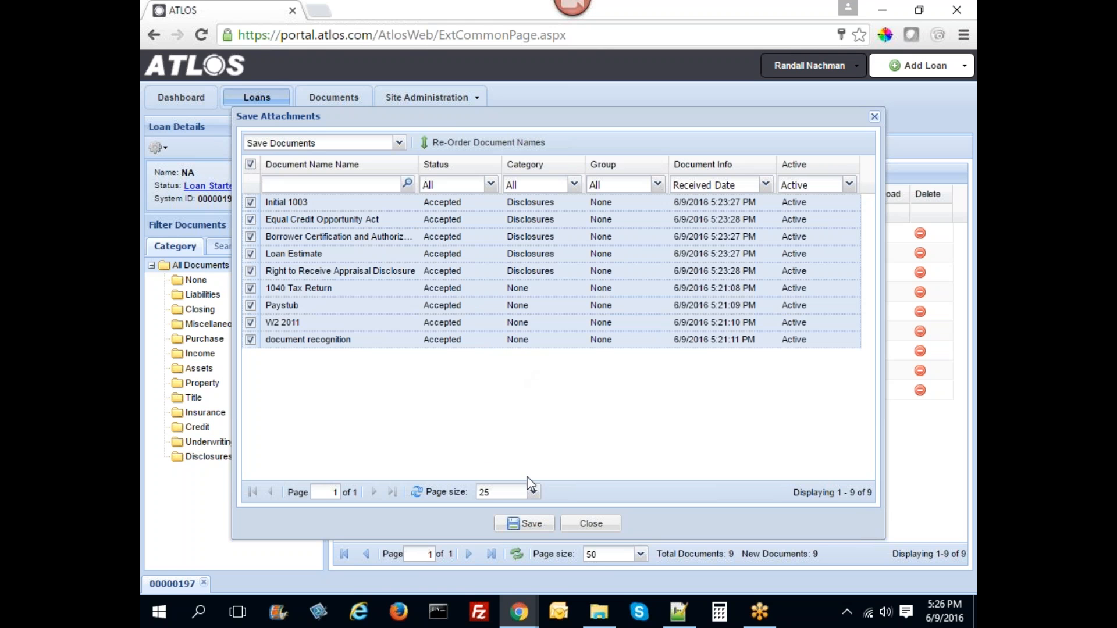
left_click(527, 527)
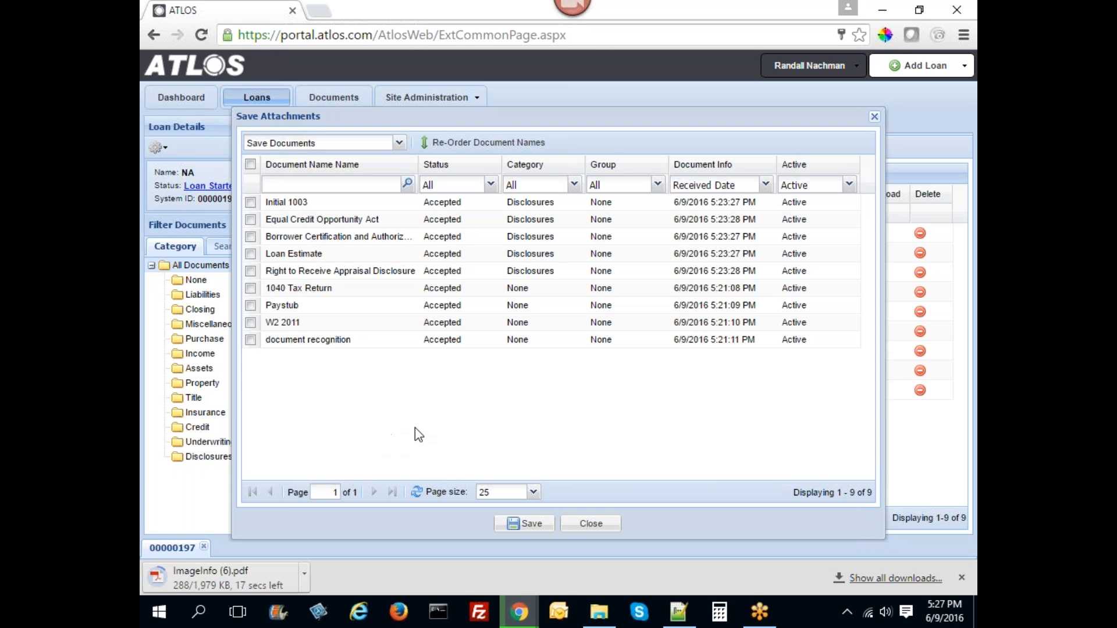
left_click(601, 527)
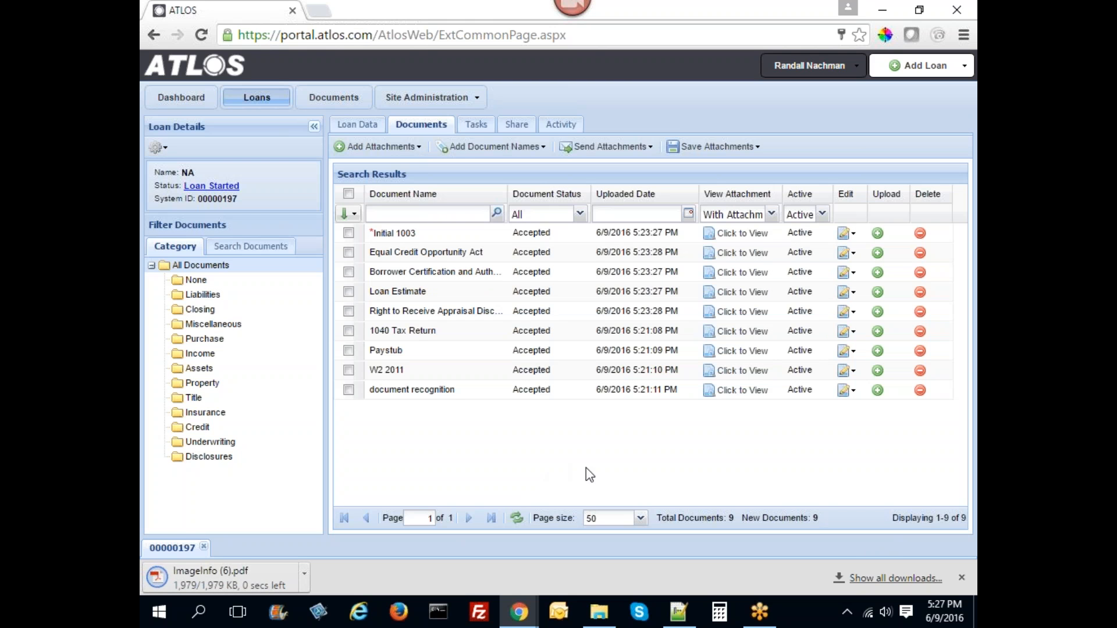
left_click(961, 578)
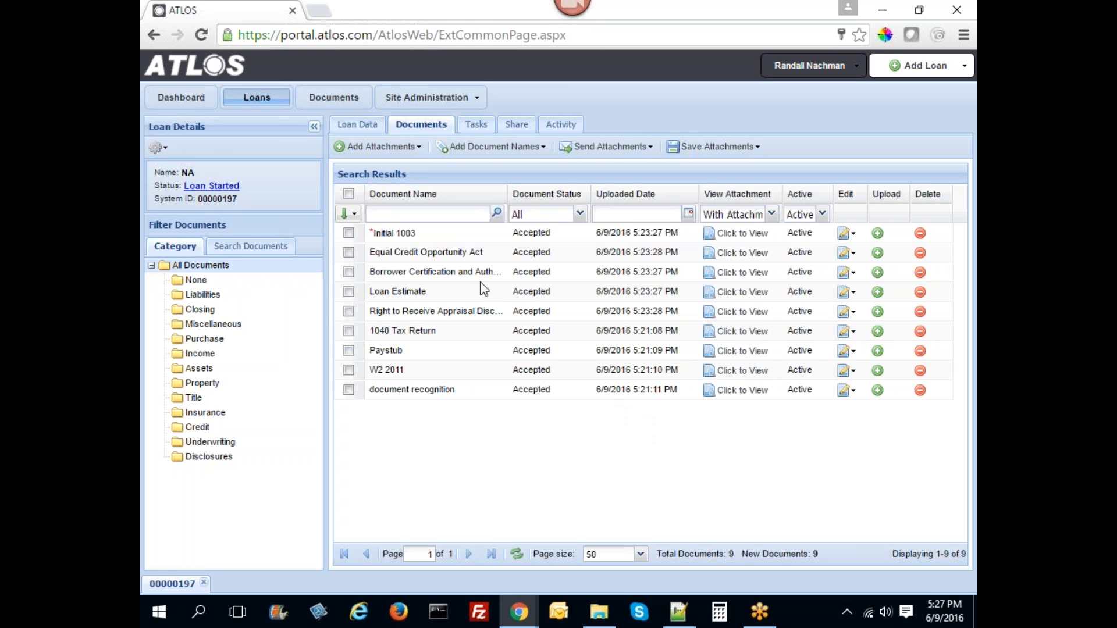
- Generate and view the Borrowers Authorization form from the loan's Generate Forms list
left_click(159, 147)
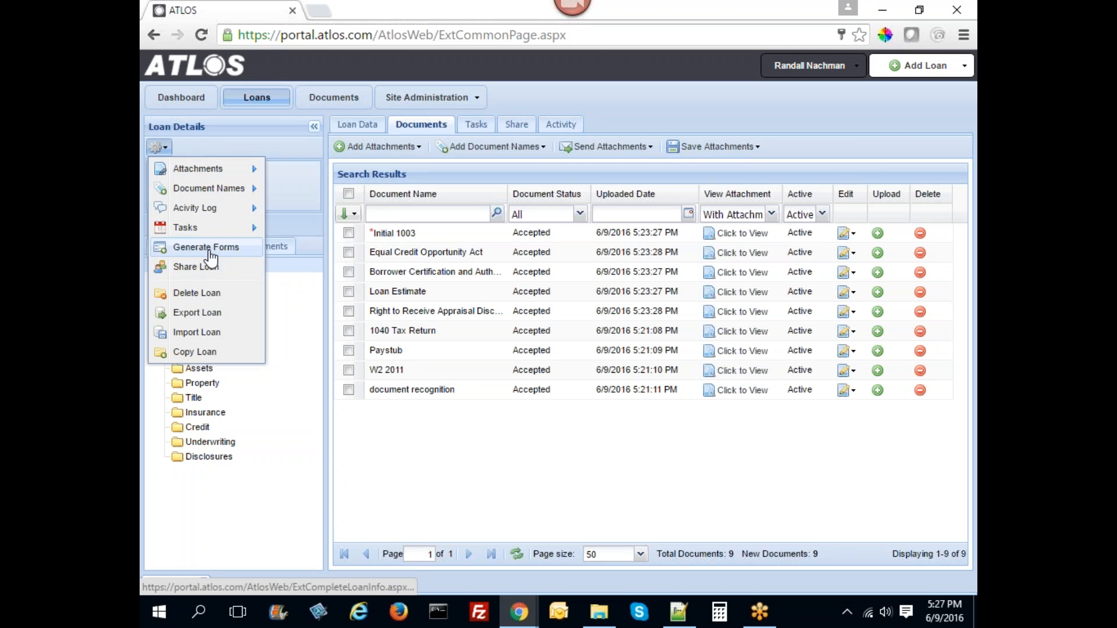
left_click(192, 249)
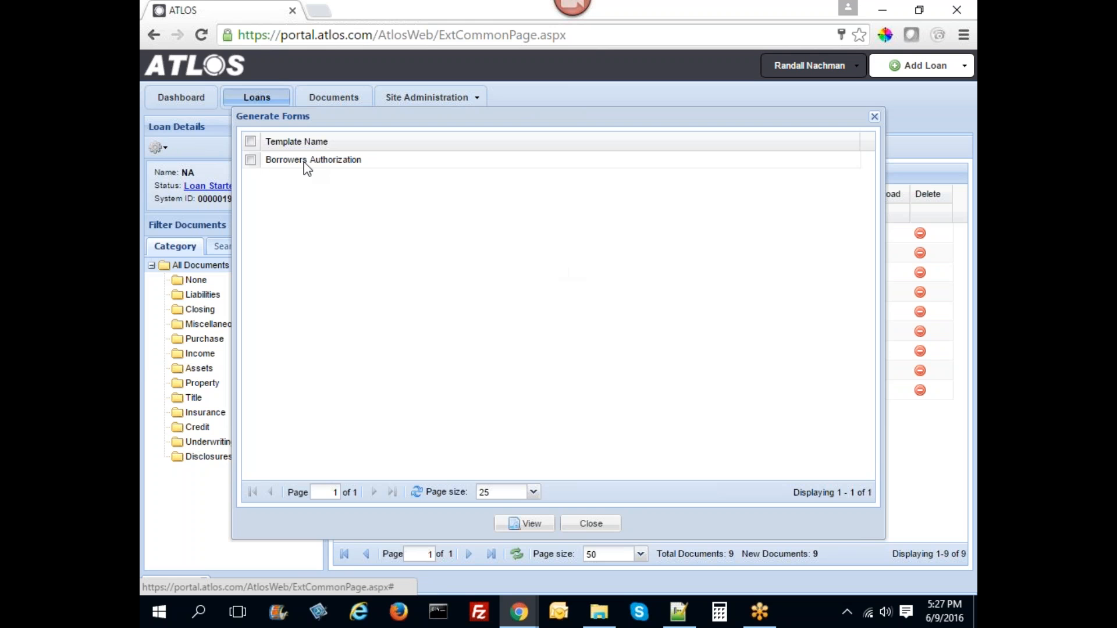
left_click(302, 162)
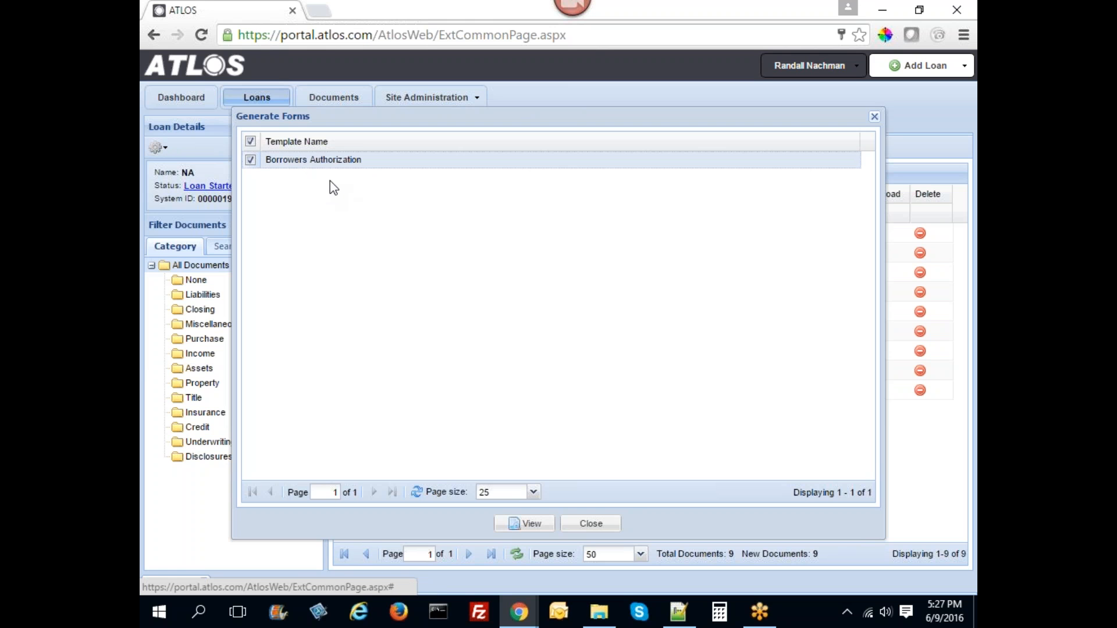
left_click(528, 523)
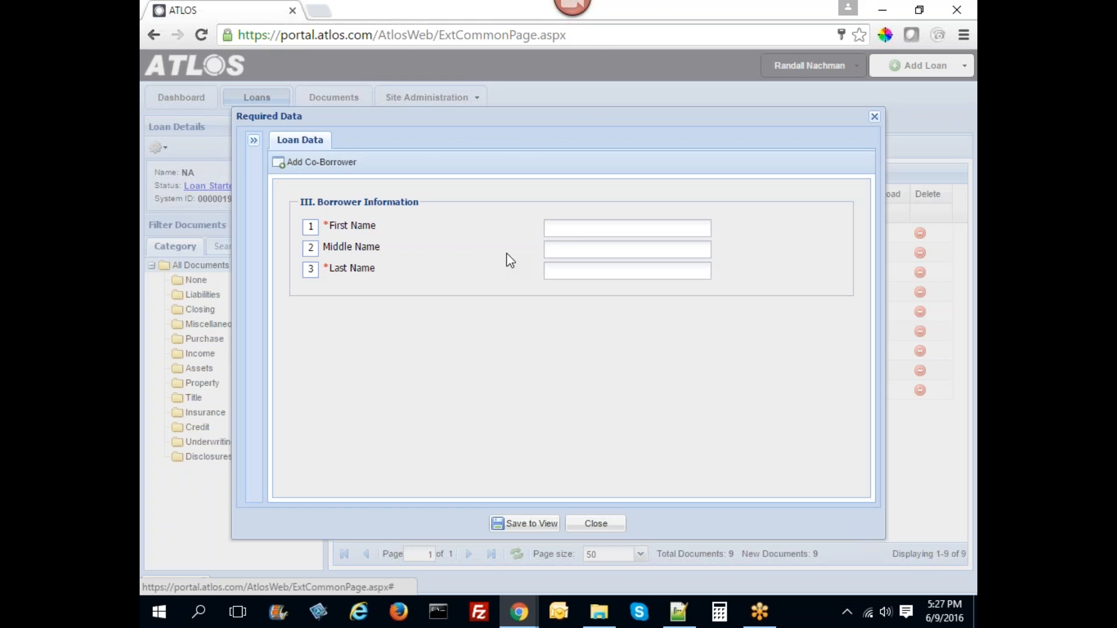
- Enter the borrower's first and last name and save them
left_click(573, 231)
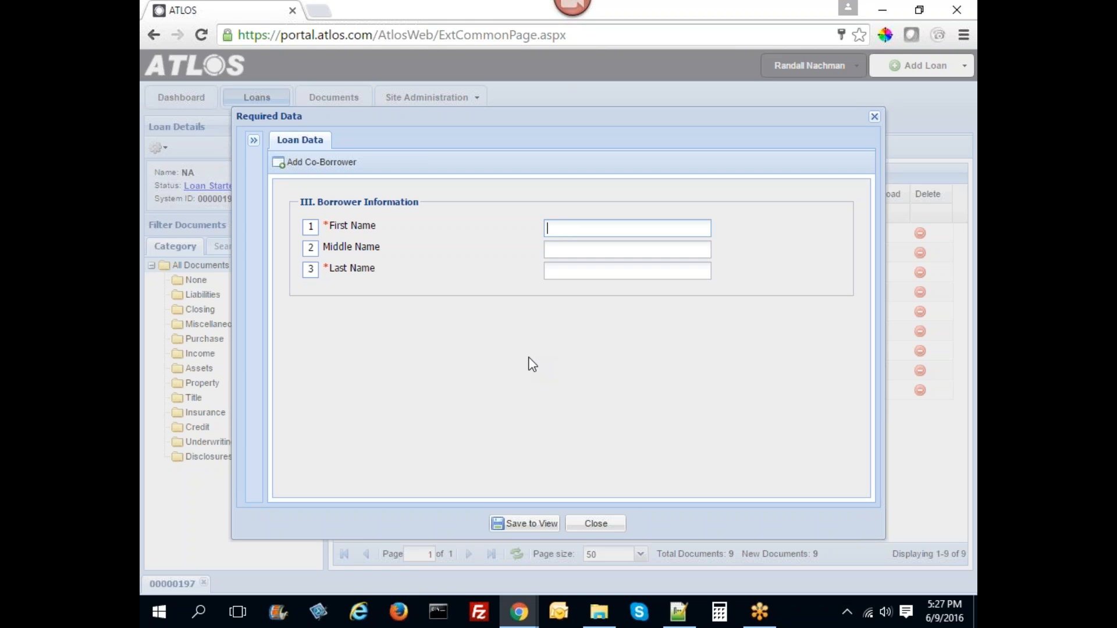
key("Tab")
key("Tab")
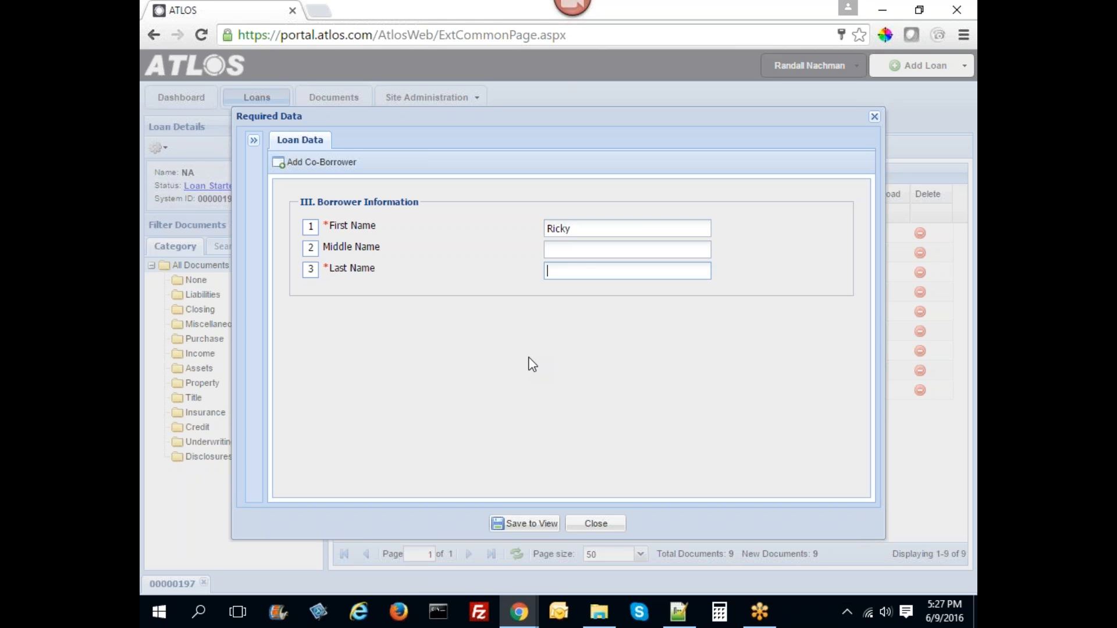
type("Nachman")
left_click(528, 523)
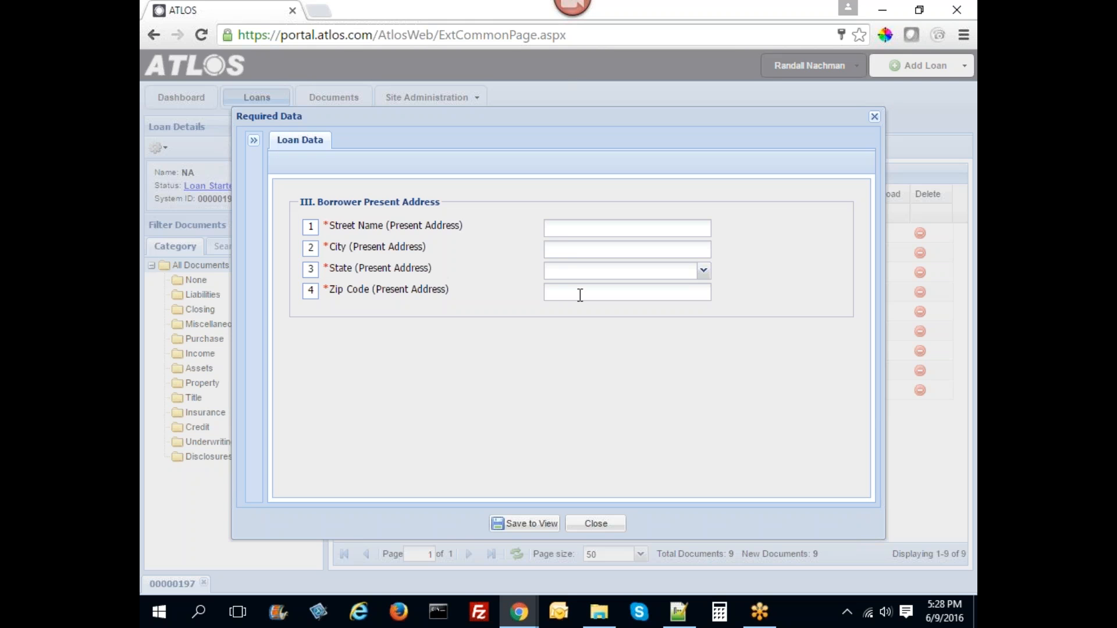
- Fill in the borrower's street, city, state and zip code, then save to view the form
left_click(563, 228)
type("123 Test St")
key("Tab")
type("Baton Rouge")
key("Tab")
type("LA")
key("Tab")
type("70808")
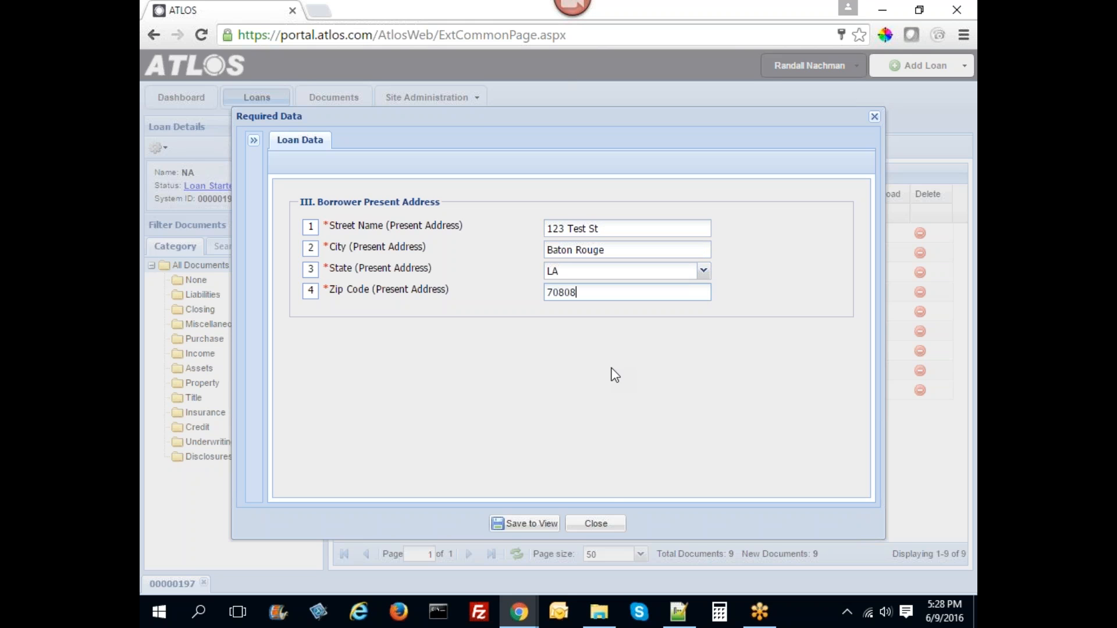
left_click(518, 524)
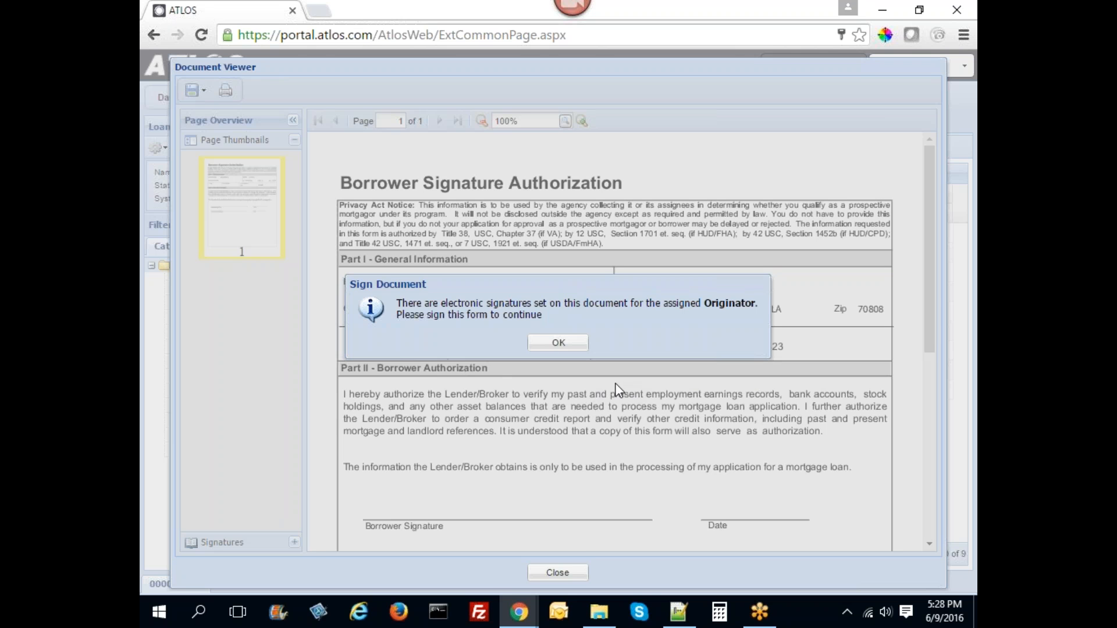
- Acknowledge the signing notice and accept the E-Sign consent
left_click(559, 346)
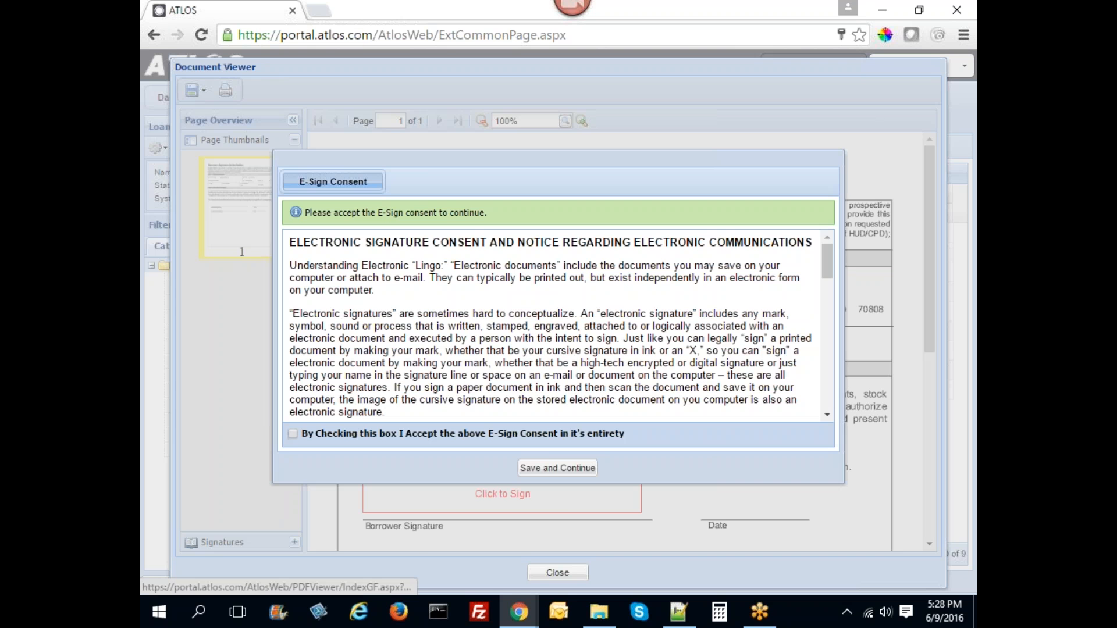
left_click(292, 434)
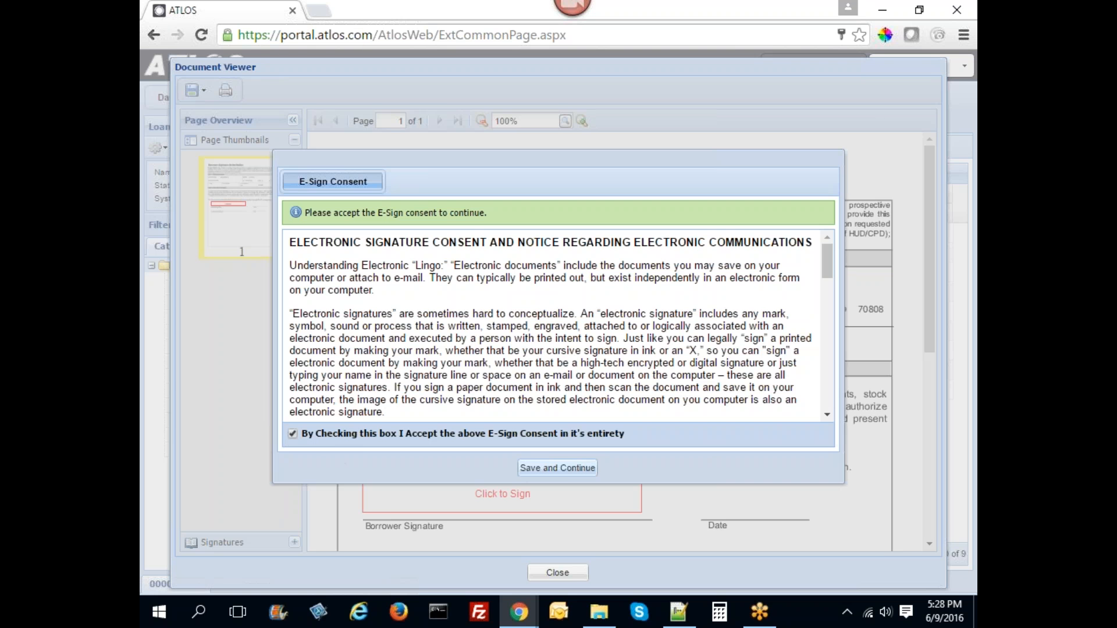
left_click(558, 467)
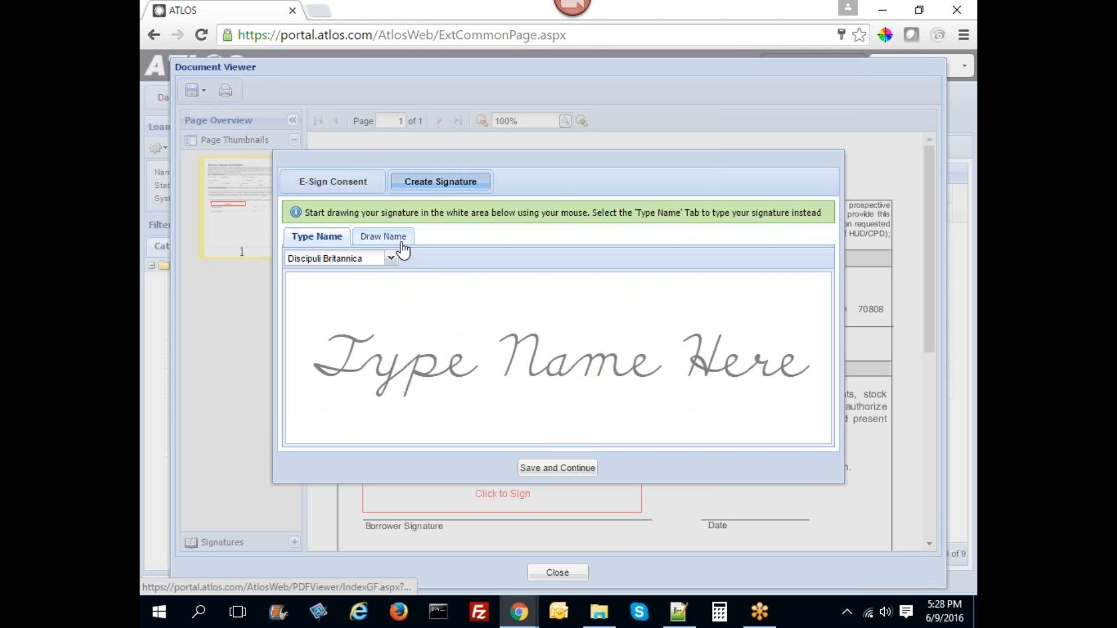
- After trying a drawn signature, save a typed signature of the borrower's full name
mouse_move(537, 161)
left_mouse_down()
mouse_move(556, 272)
mouse_move(557, 161)
left_mouse_up()
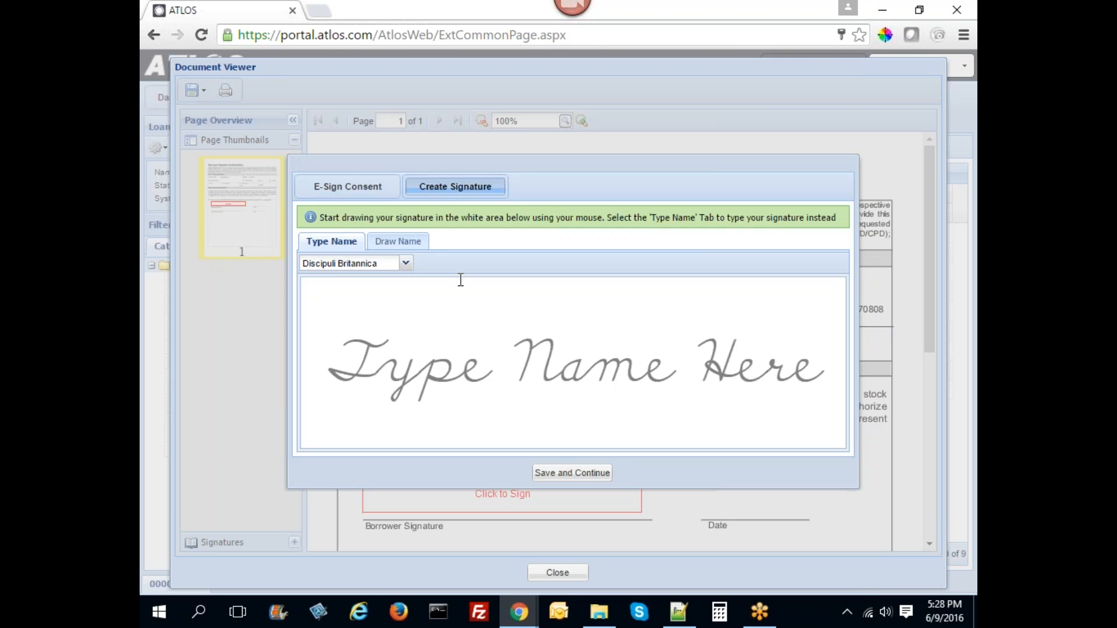
left_click(398, 240)
mouse_move(379, 406)
left_mouse_down()
mouse_move(358, 330)
mouse_move(421, 394)
mouse_move(659, 415)
left_mouse_up()
left_click_drag(623, 400, 659, 415)
mouse_move(600, 331)
left_mouse_down()
mouse_move(597, 344)
mouse_move(760, 391)
left_mouse_up()
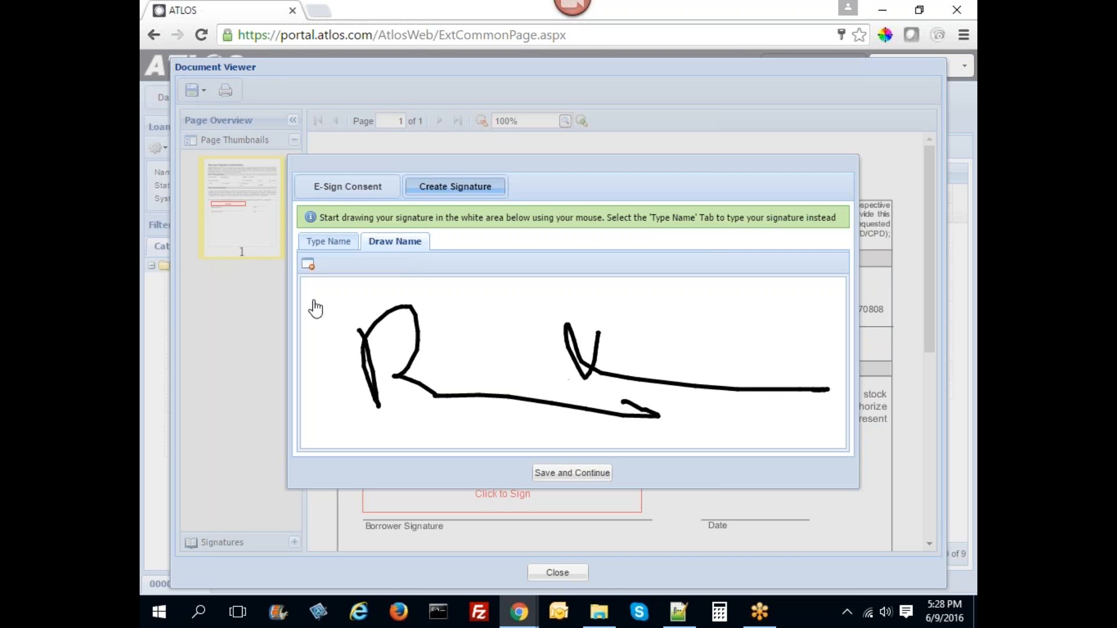
left_click(329, 241)
left_click(437, 345)
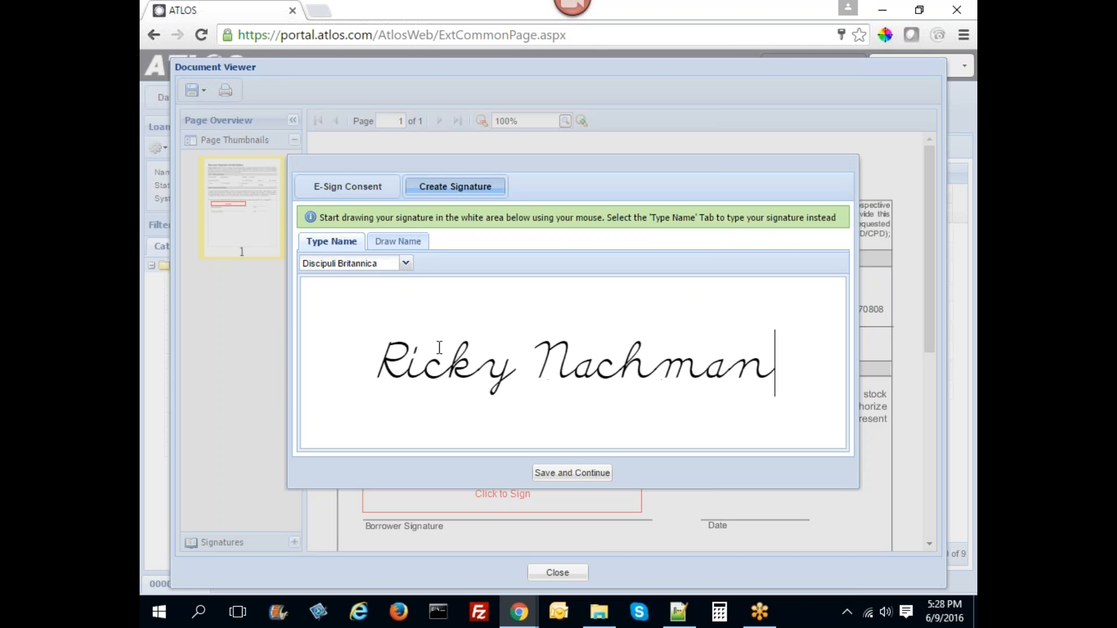
left_click(570, 479)
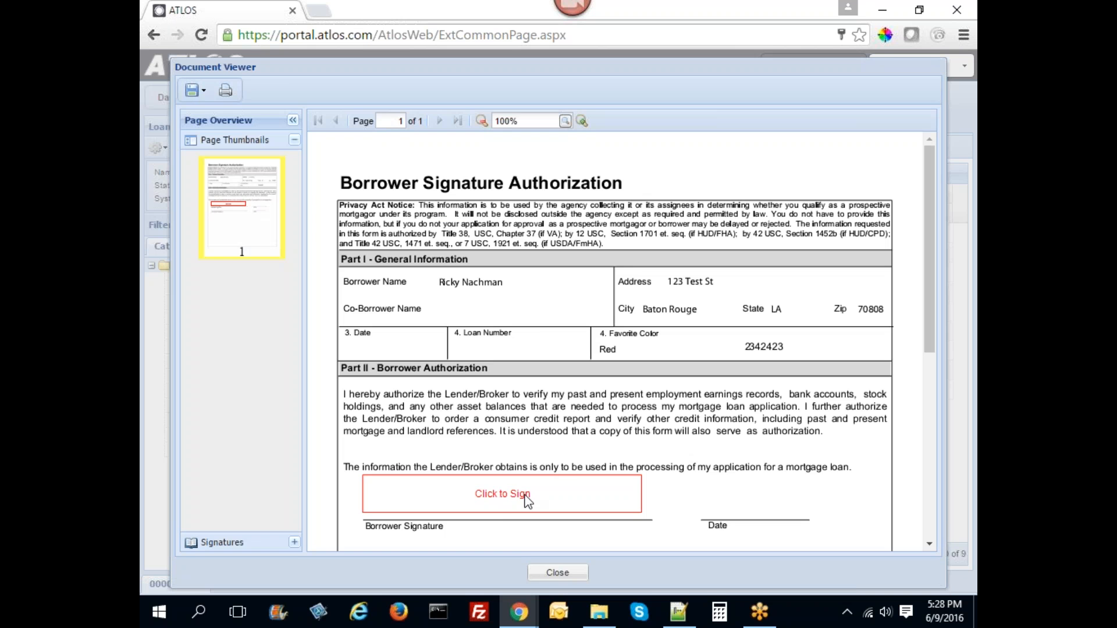
- Sign the Borrower Signature line of the Borrower Signature Authorization
left_click(527, 499)
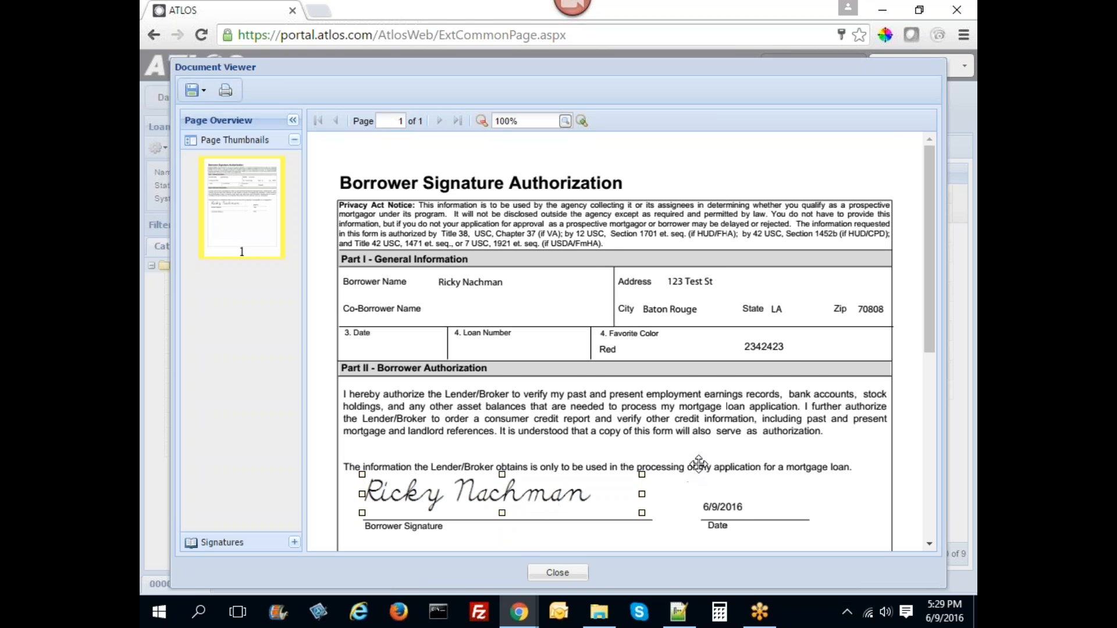
scroll(727, 430, "down", 2)
scroll(610, 349, "up", 2)
- Save the signed form locally with Save To Local, then close the download bar and viewer
left_click(200, 90)
left_click(213, 113)
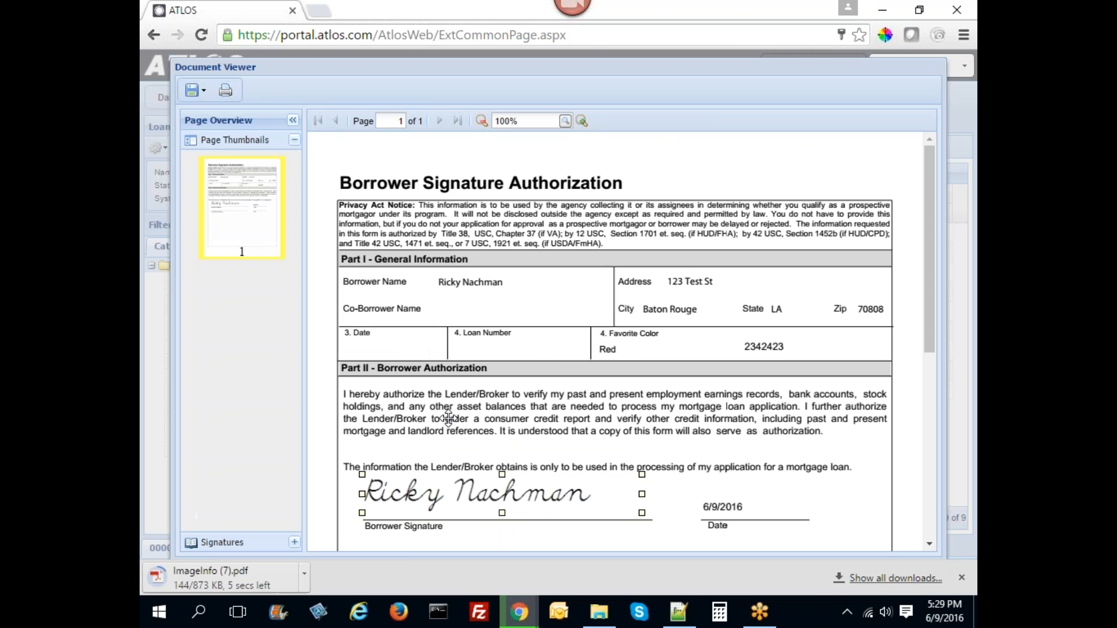
left_click(956, 578)
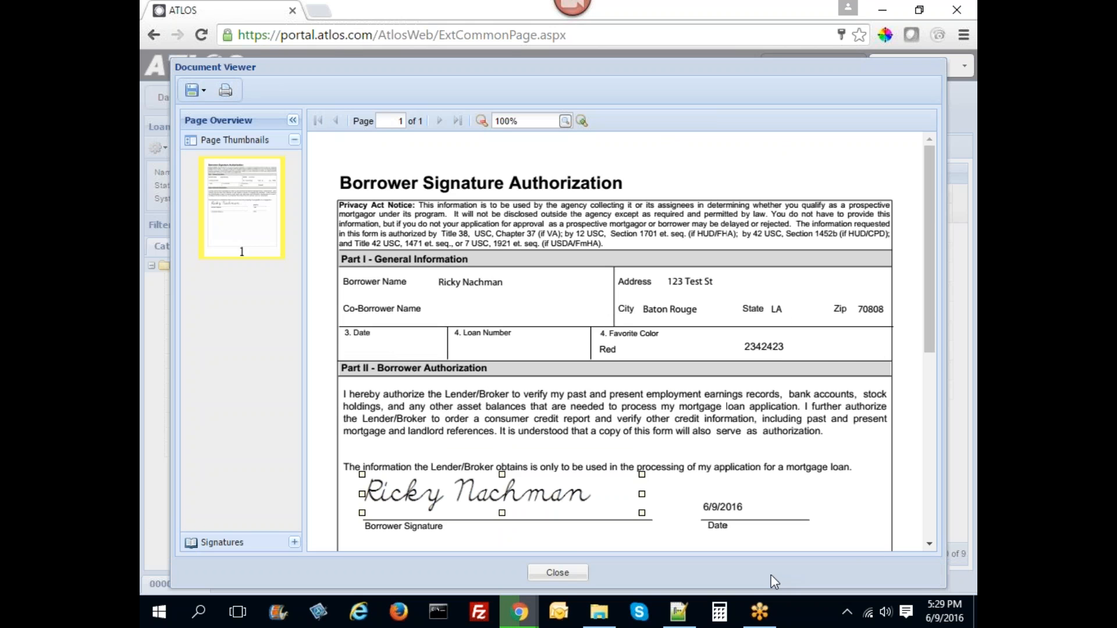
left_click(557, 572)
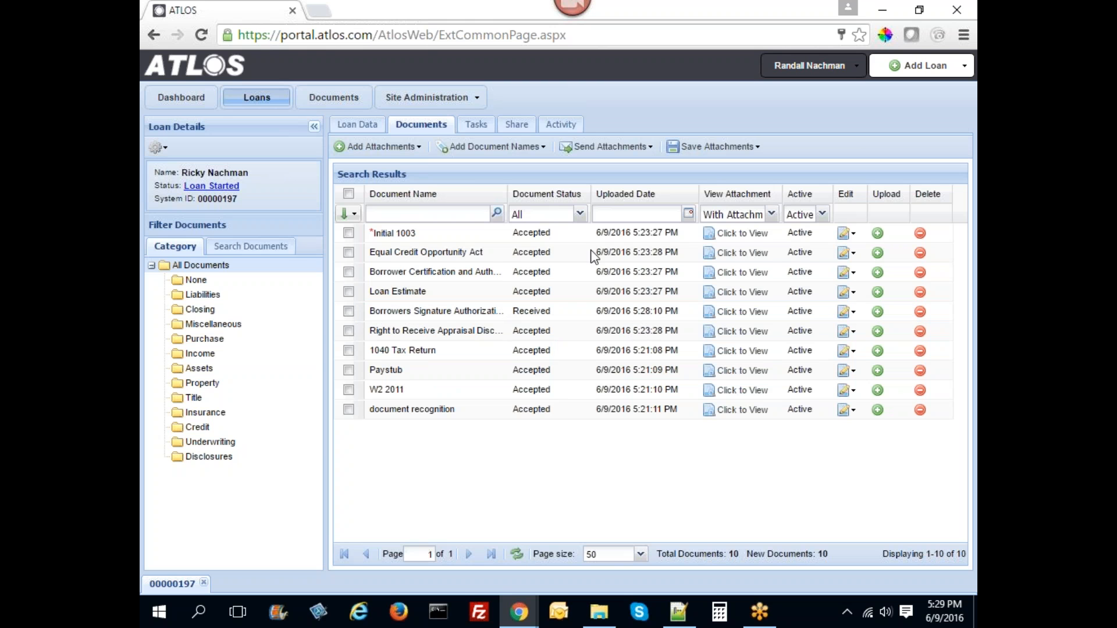
- Switch the View Attachment filter to View All, then Without Attachments, then back to View All
left_click(772, 214)
left_click(736, 231)
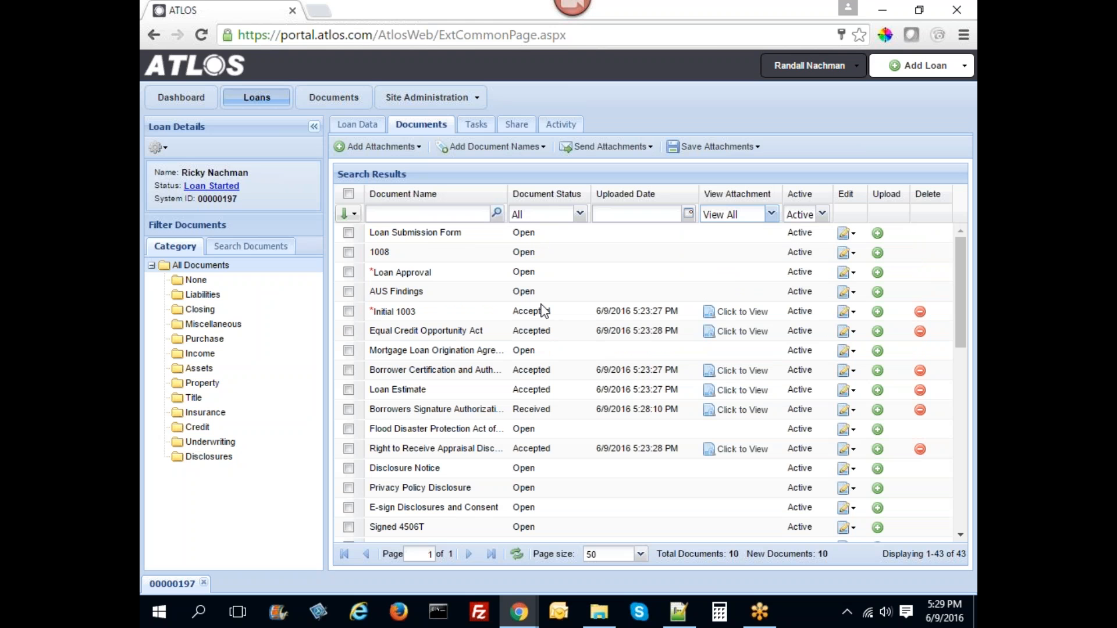
left_click(771, 214)
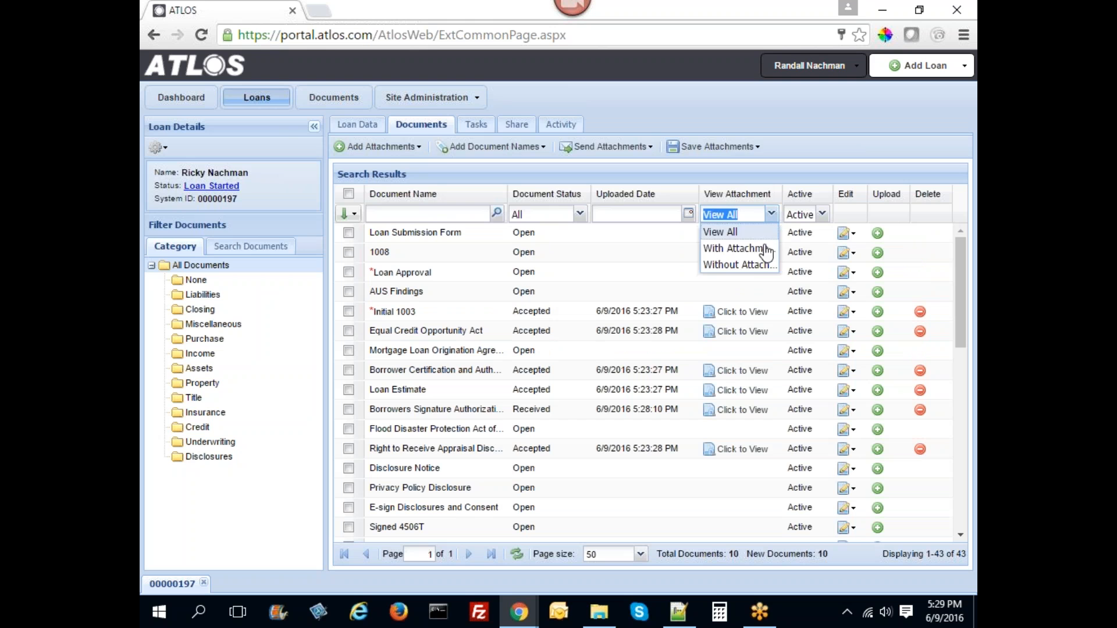
left_click(732, 265)
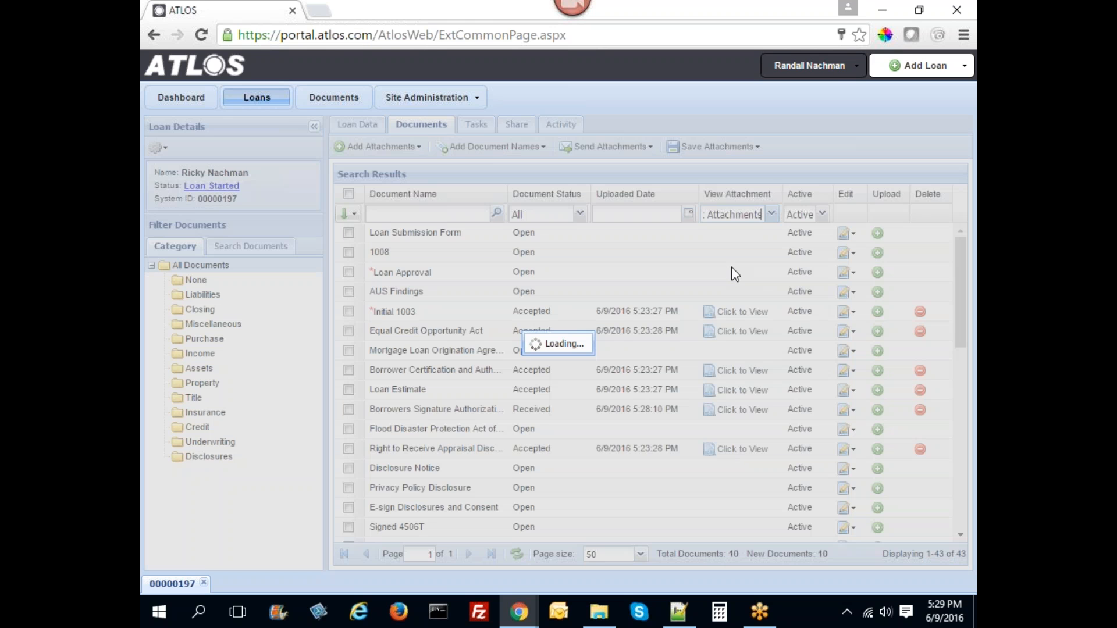
left_click(771, 214)
left_click(747, 234)
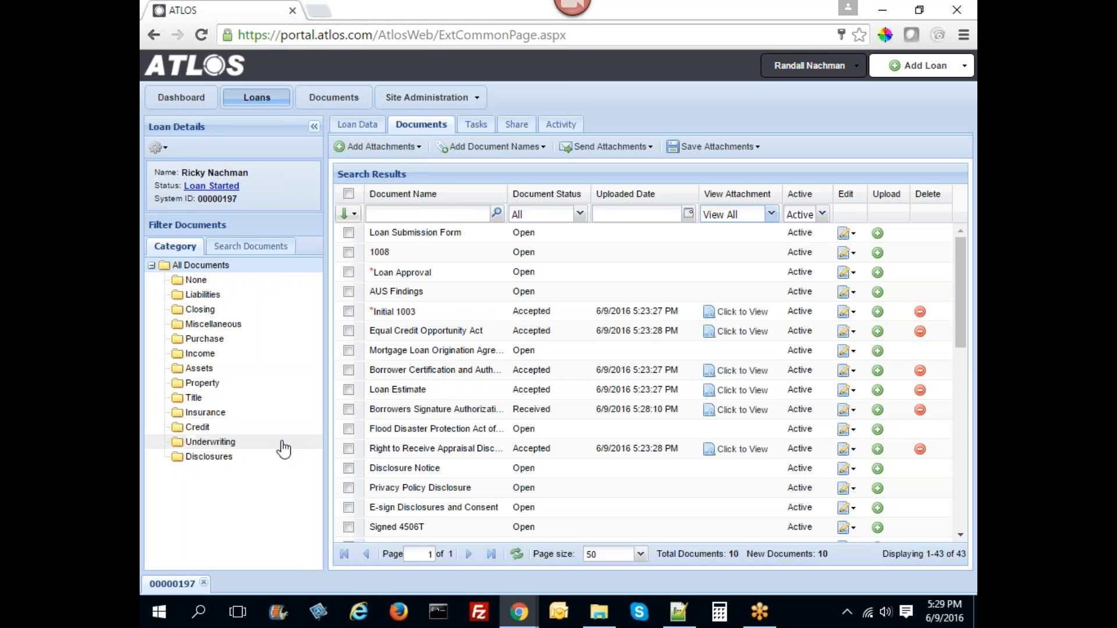
- Browse the Disclosures, Income and None document categories
left_click(231, 458)
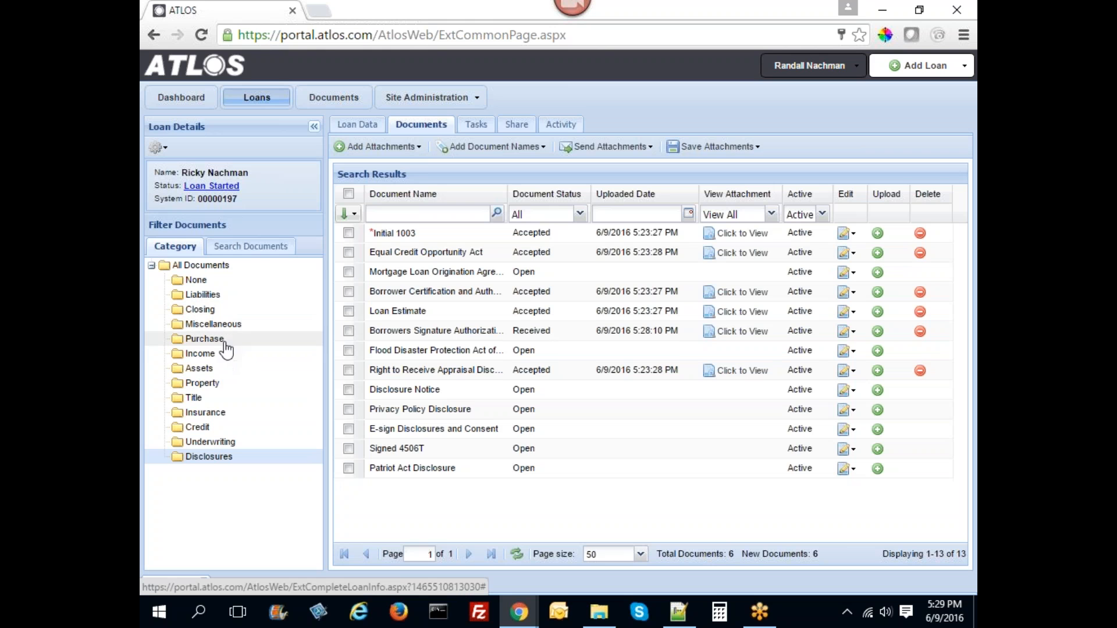
left_click(204, 353)
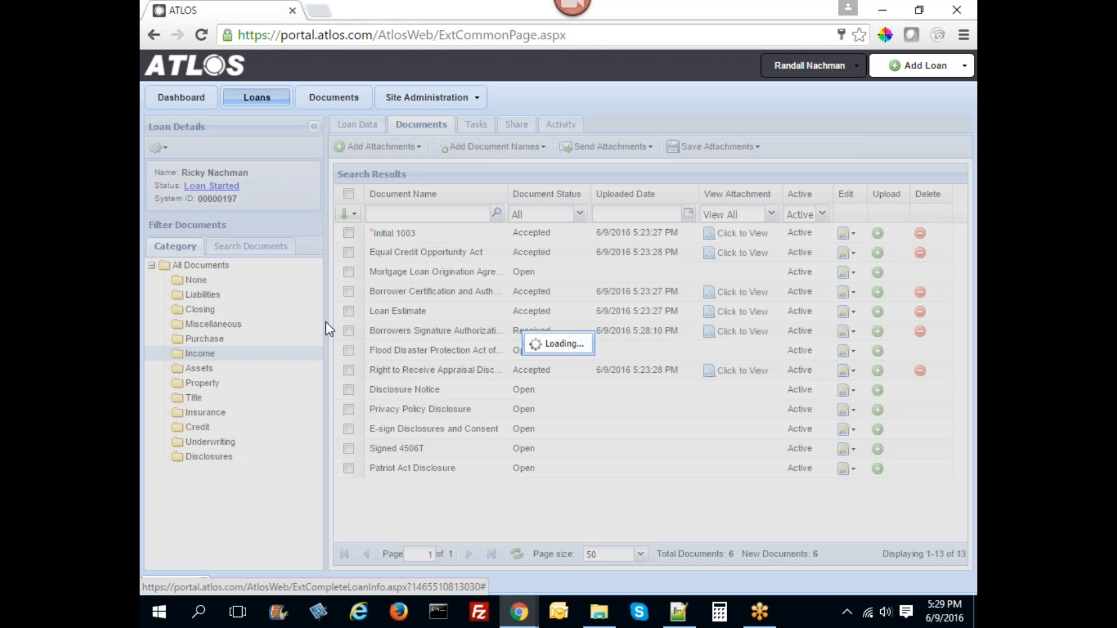
left_click(201, 280)
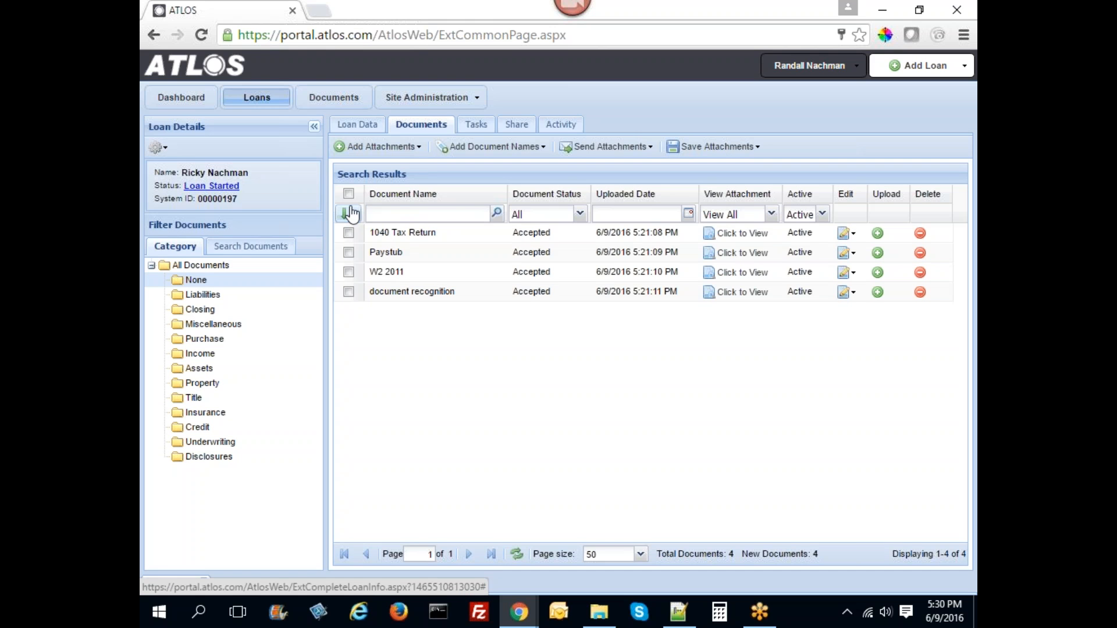
- Move 1040 Tax Return, Paystub and W2 2011 from None into Income, then show the Activity history
left_click(348, 194)
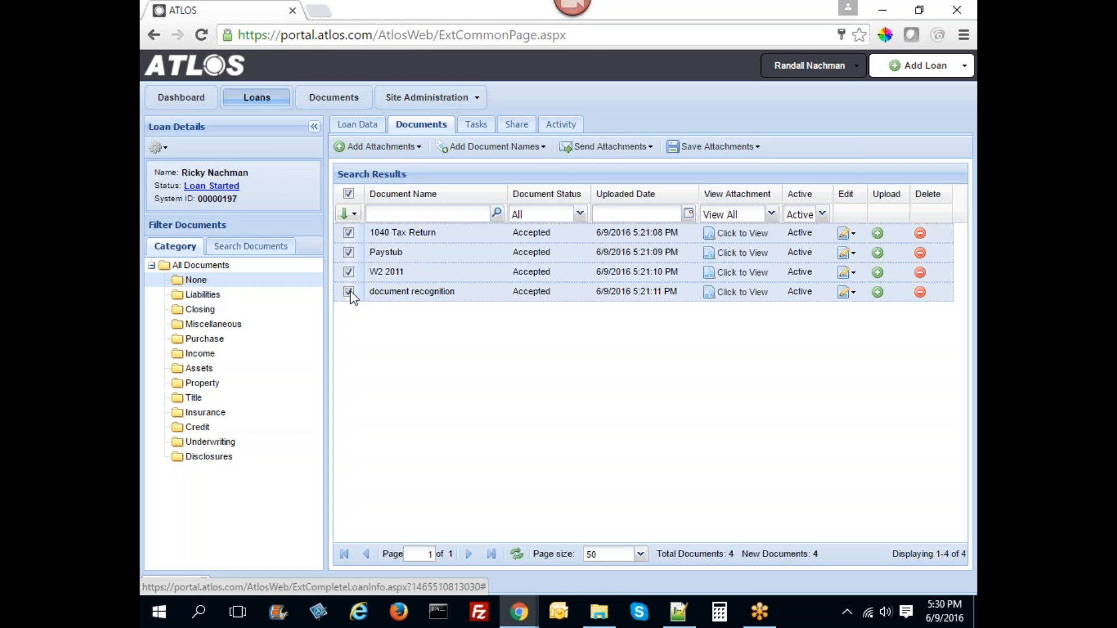
left_click(348, 292)
left_click_drag(368, 235, 201, 352)
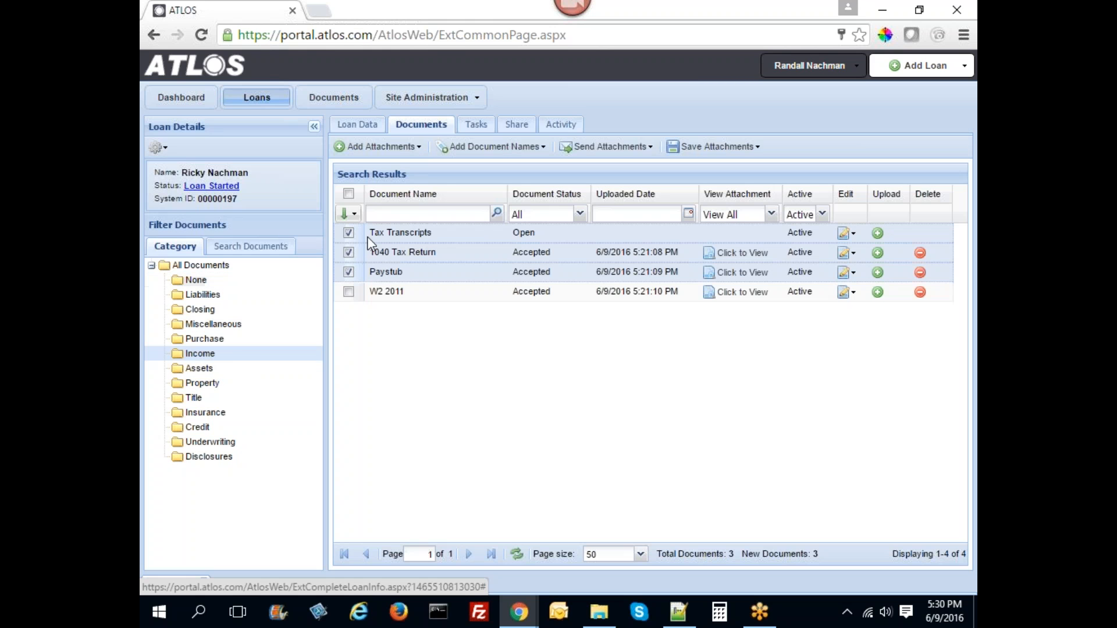
double_click(348, 194)
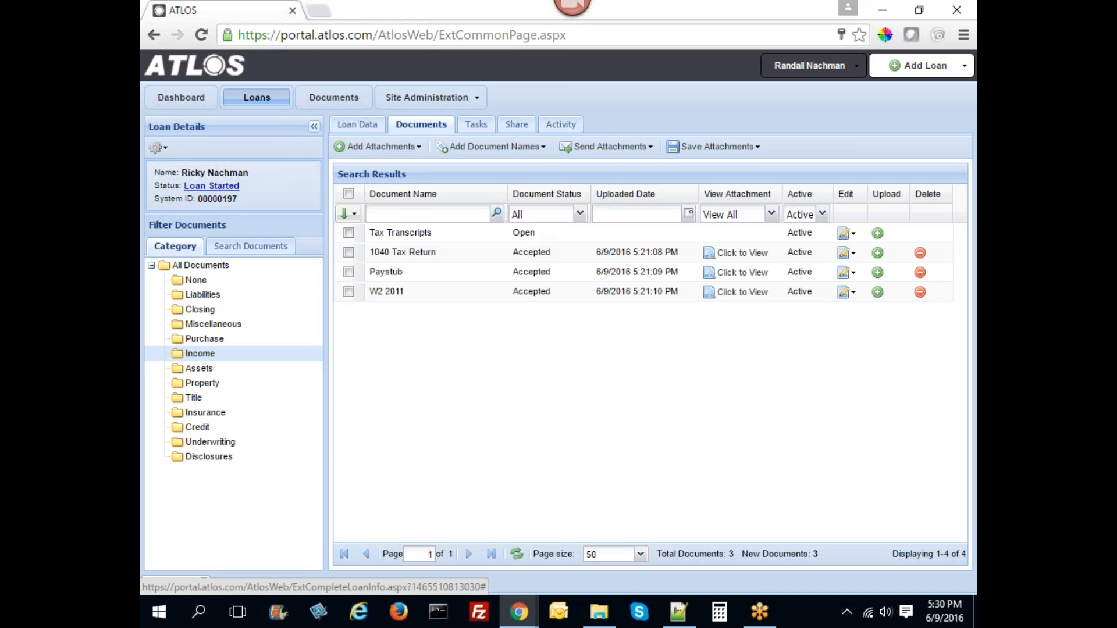
left_click(568, 124)
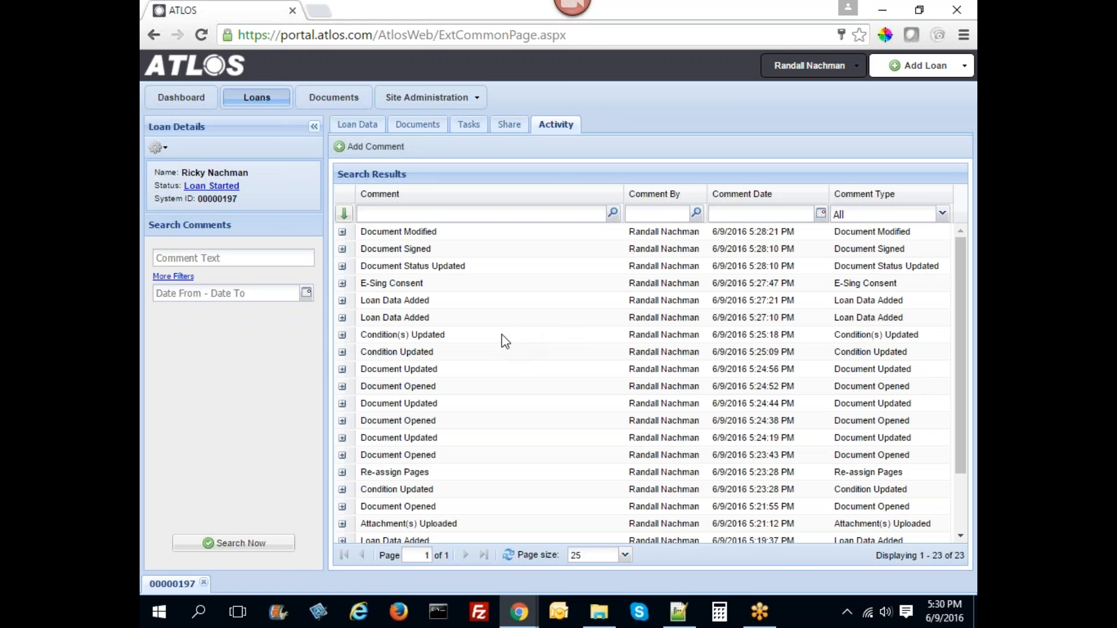
- Expand all activity entries, scroll through the audit trail comments, and minimize Chrome
left_click(348, 214)
scroll(531, 355, "down", 3)
scroll(532, 358, "down", 4)
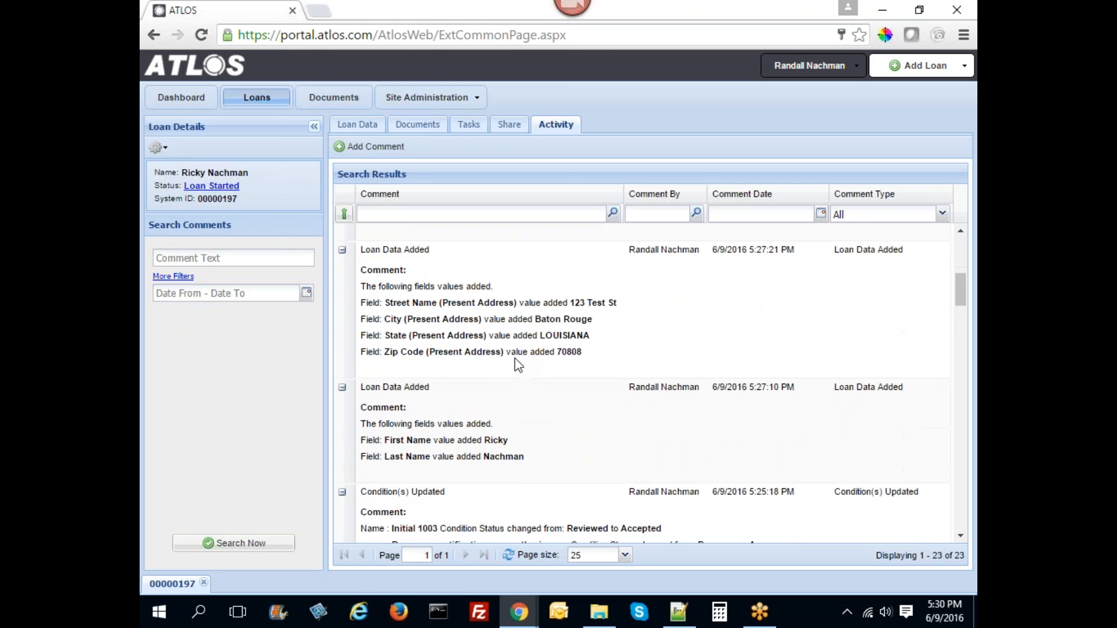
scroll(516, 363, "down", 6)
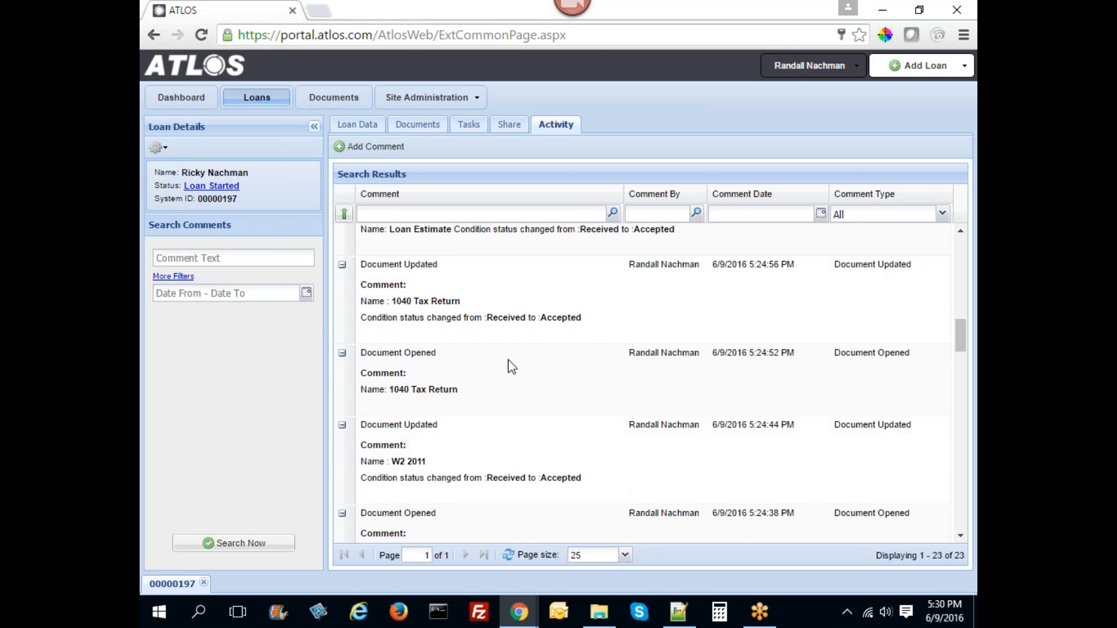
scroll(504, 370, "down", 5)
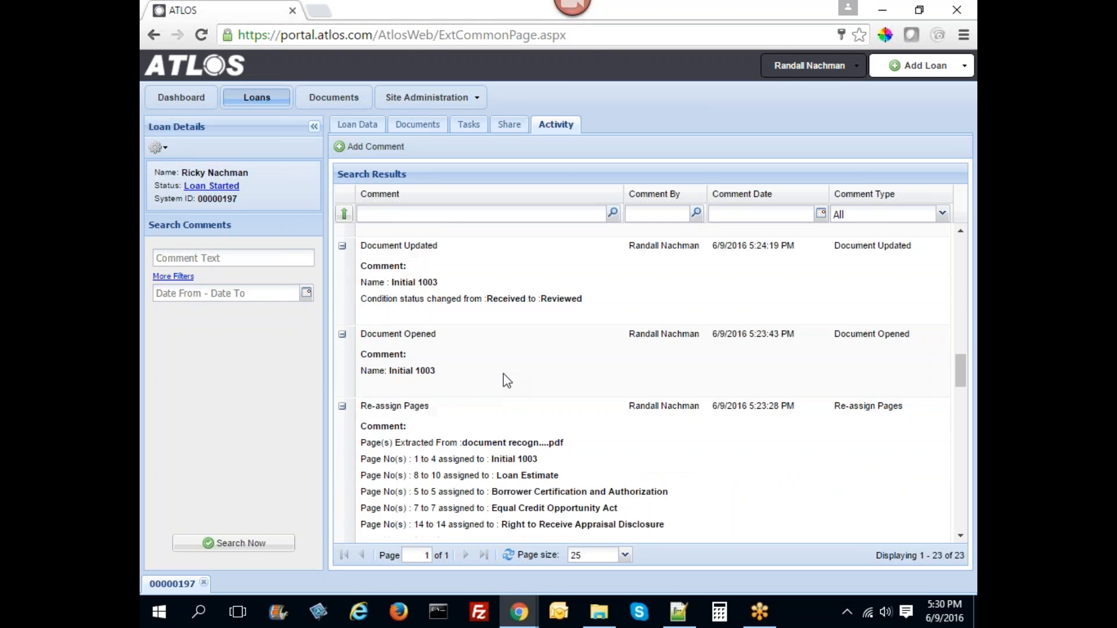
scroll(501, 374, "down", 2)
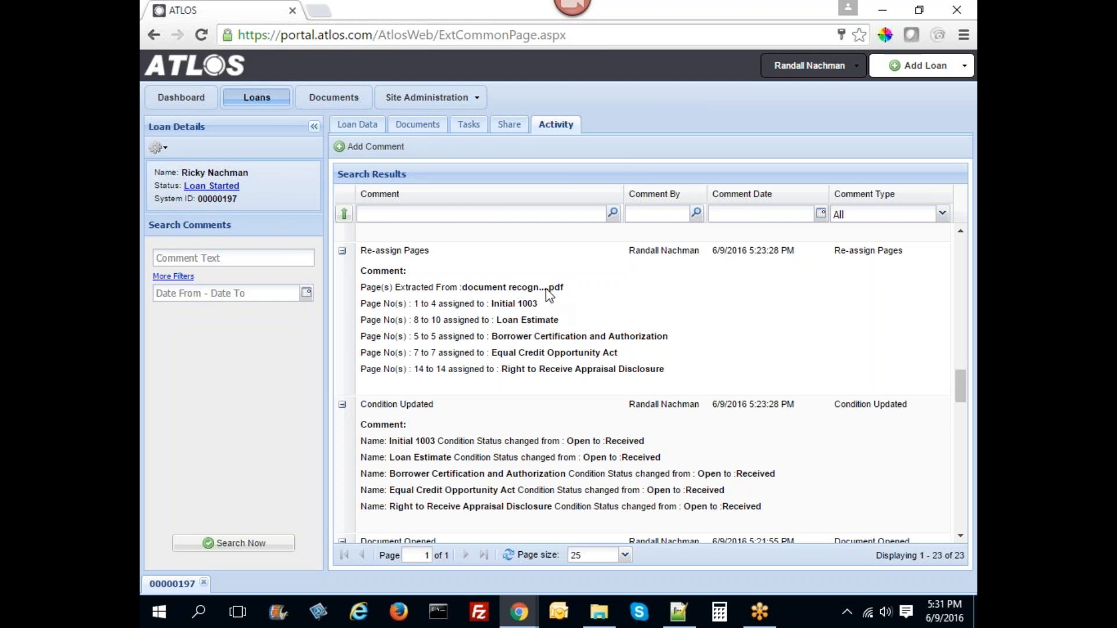
left_click(883, 10)
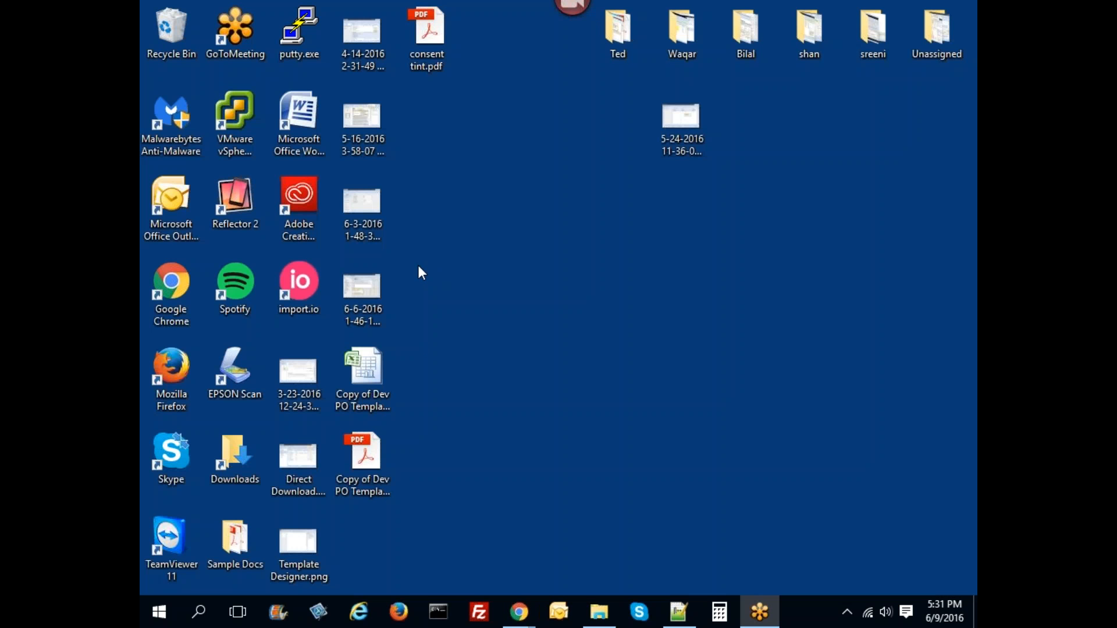
- Open the Downloads folder from the desktop and select the newest download, ImageInfo (7).pdf
double_click(234, 458)
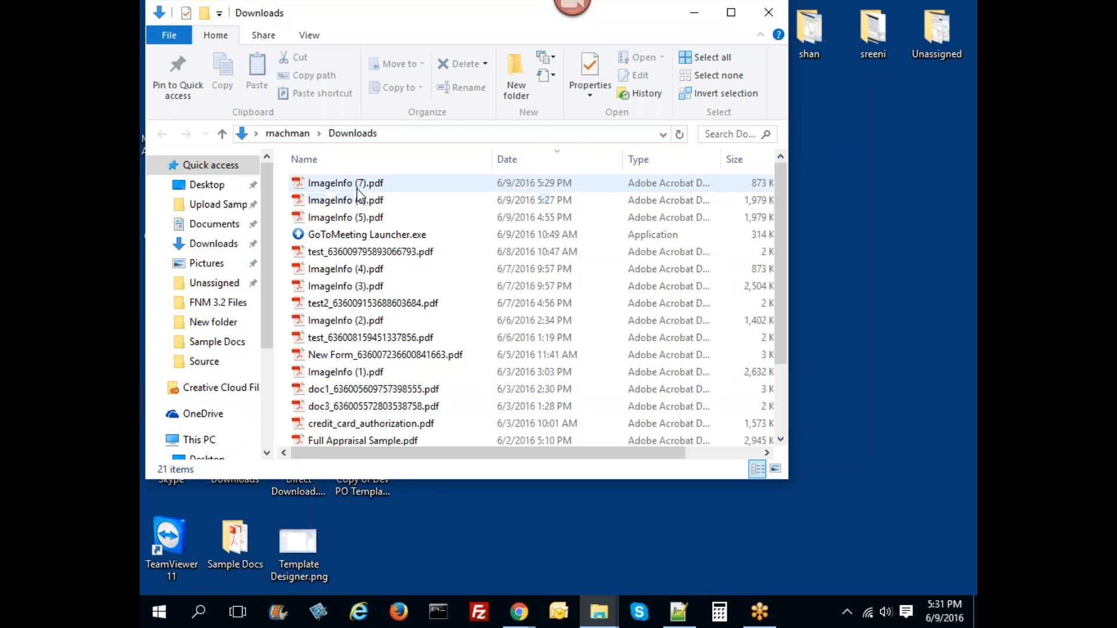
left_click(357, 186)
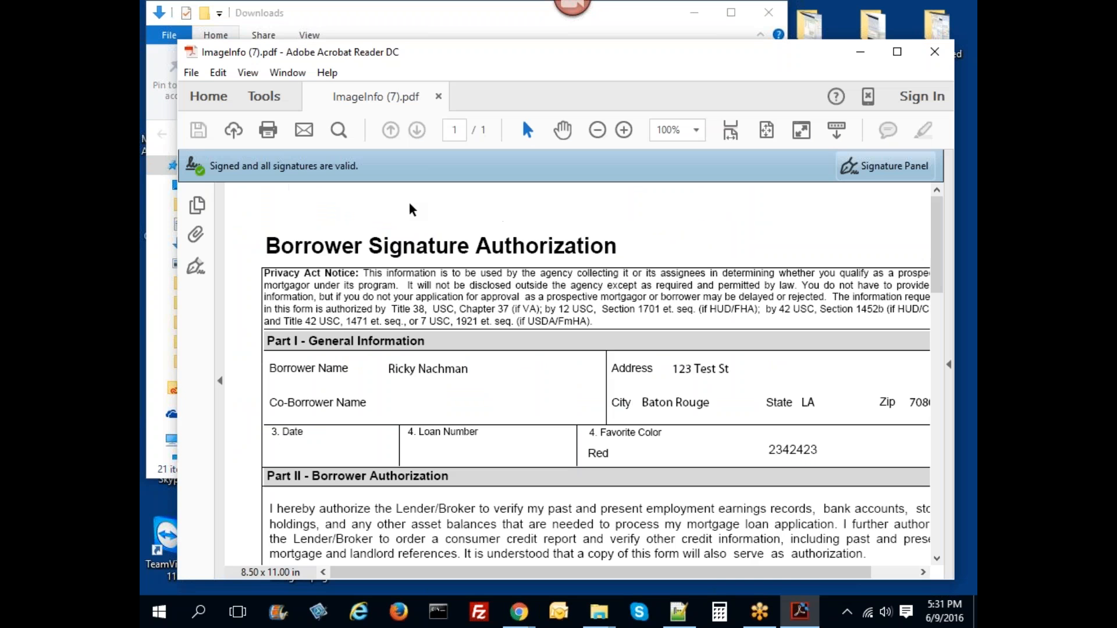
- Inspect the borrower signature's properties and its certificate chain up to Adobe Root CA
scroll(434, 235, "down", 5)
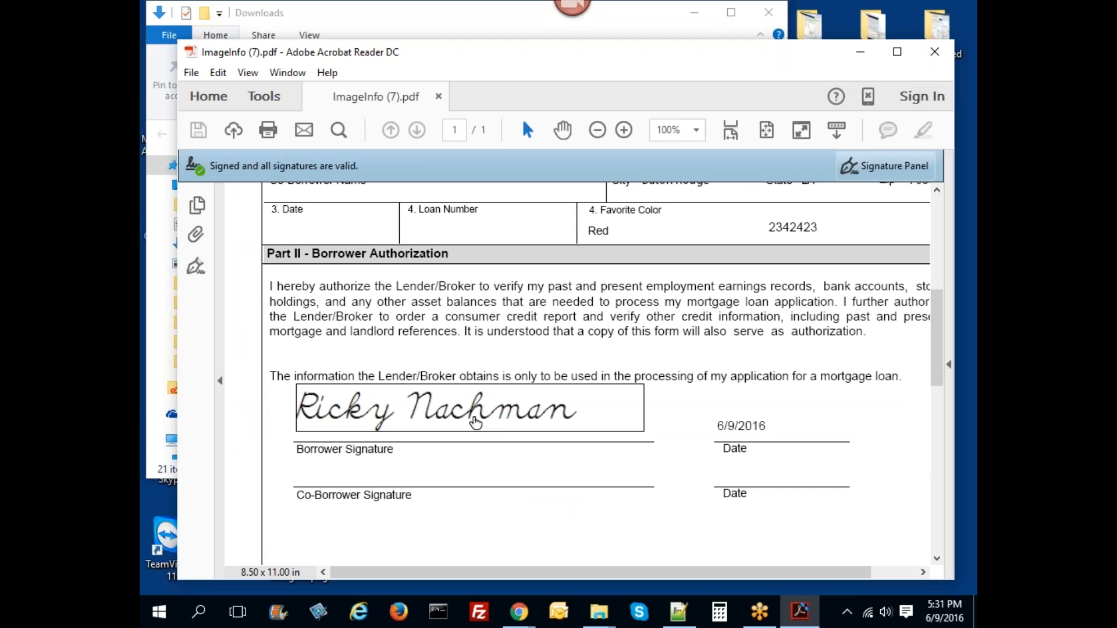
left_click(476, 422)
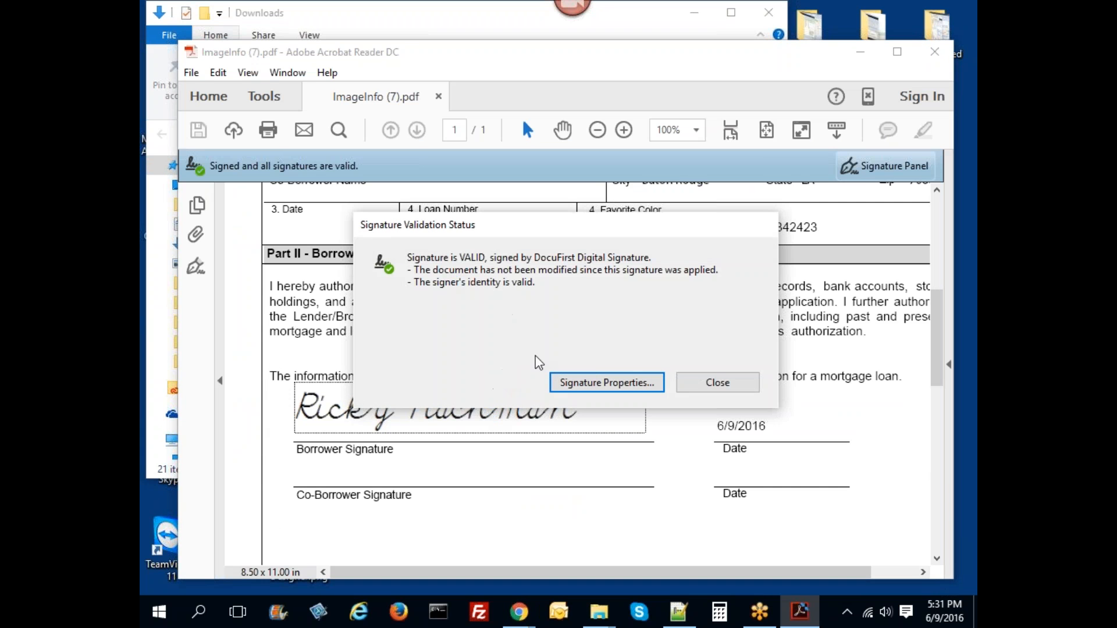
left_click(570, 382)
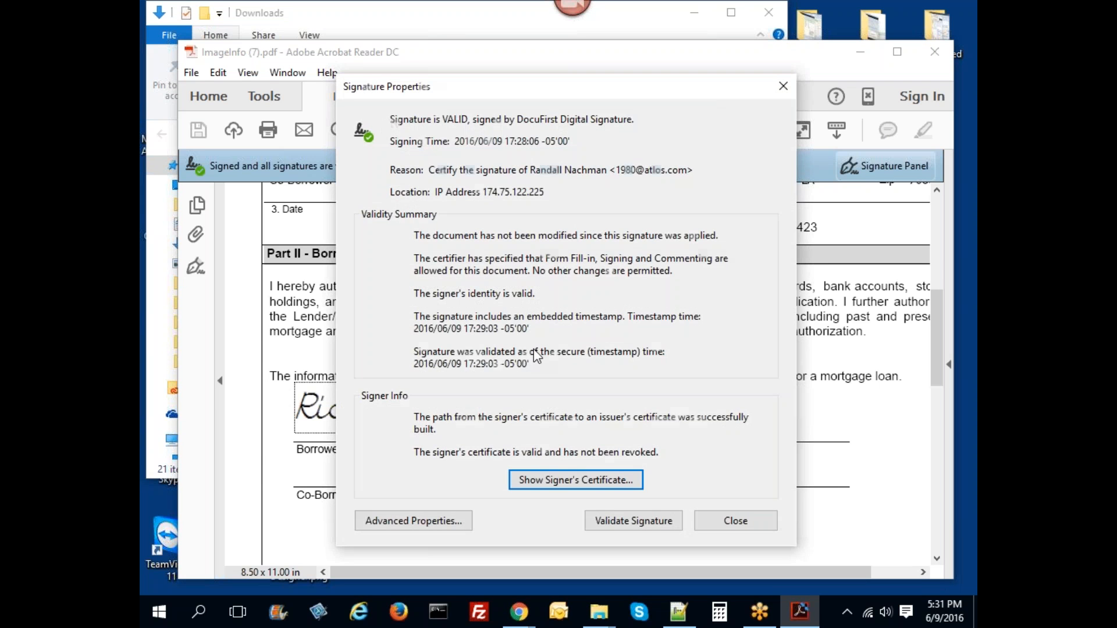
left_click(544, 474)
left_click_drag(350, 485, 333, 485)
left_click(357, 109)
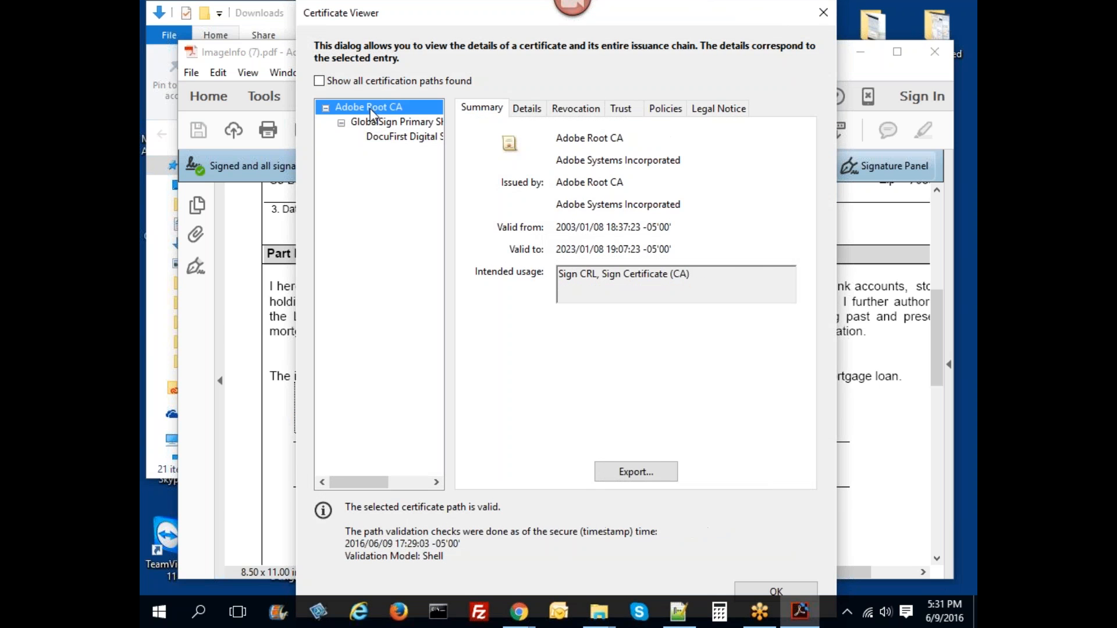
left_click(824, 13)
left_click(736, 520)
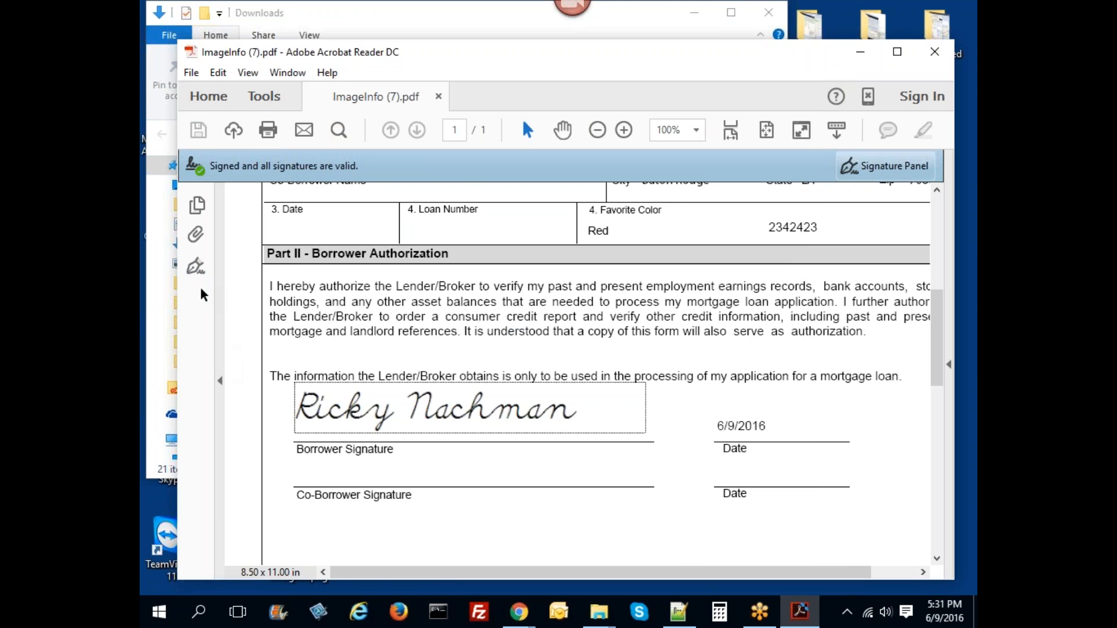
- In a widened Signatures panel, expand Rev. 1 and Signature Details, then close Acrobat
left_click(197, 270)
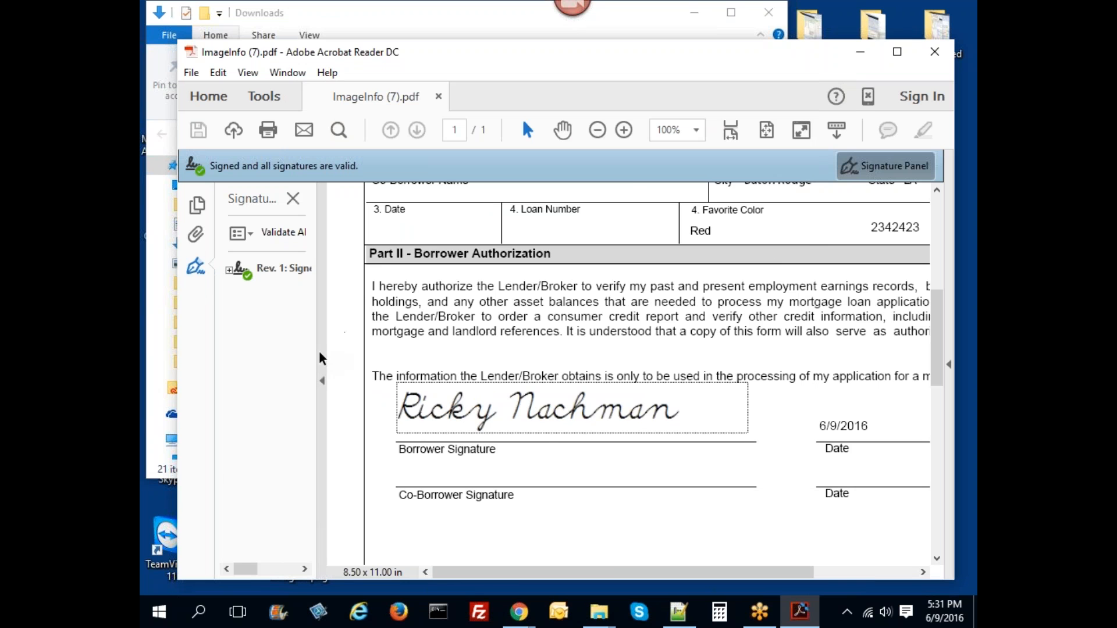
left_click_drag(319, 342, 410, 342)
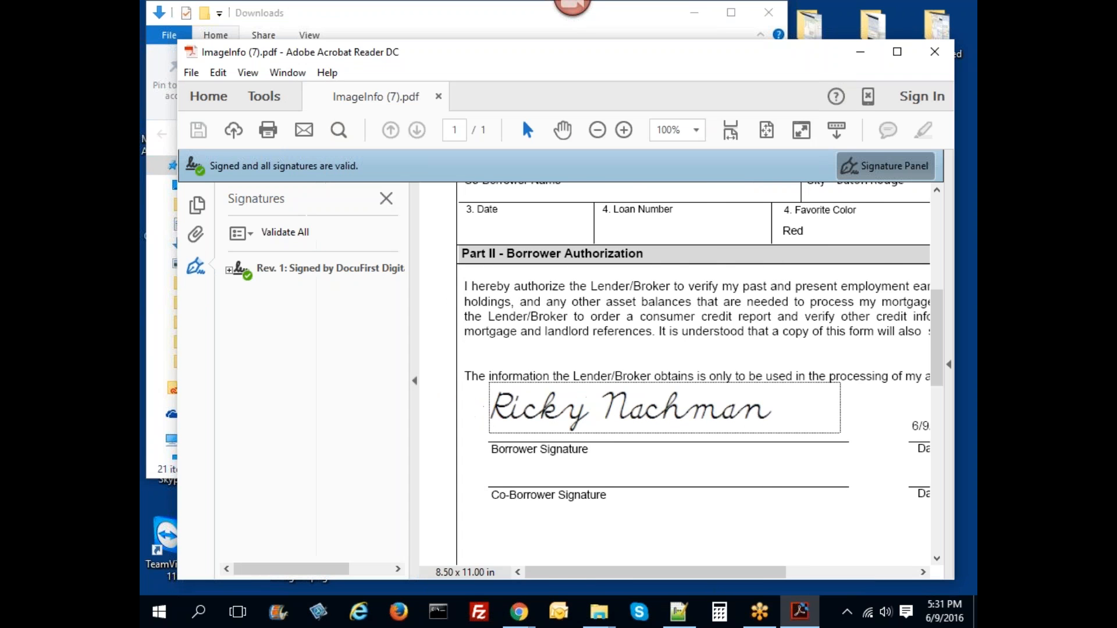
left_click(277, 273)
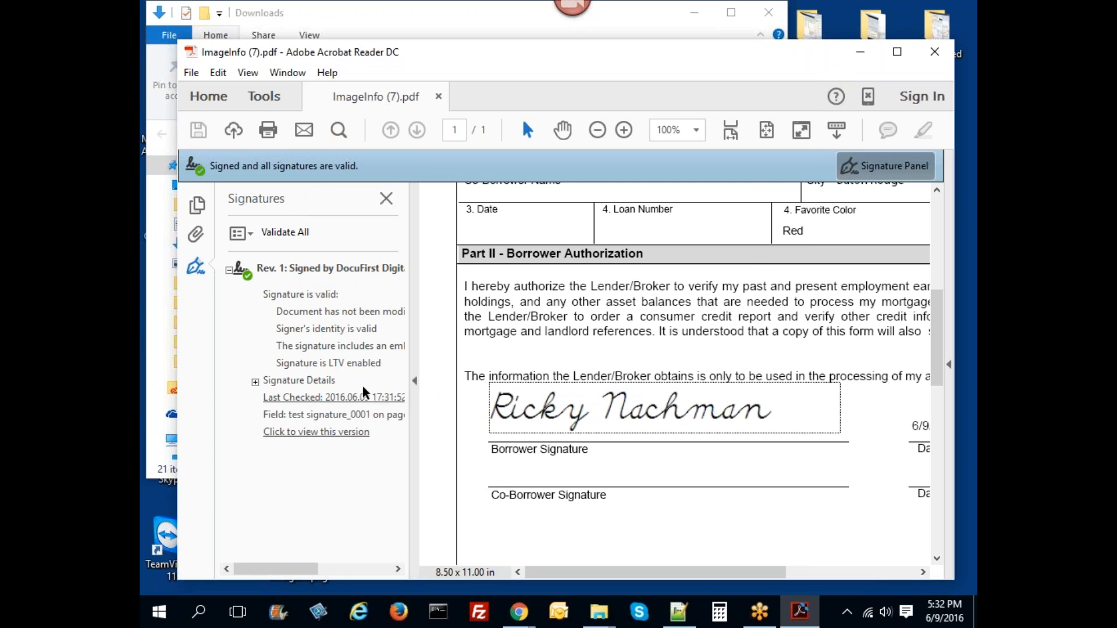
left_click(255, 382)
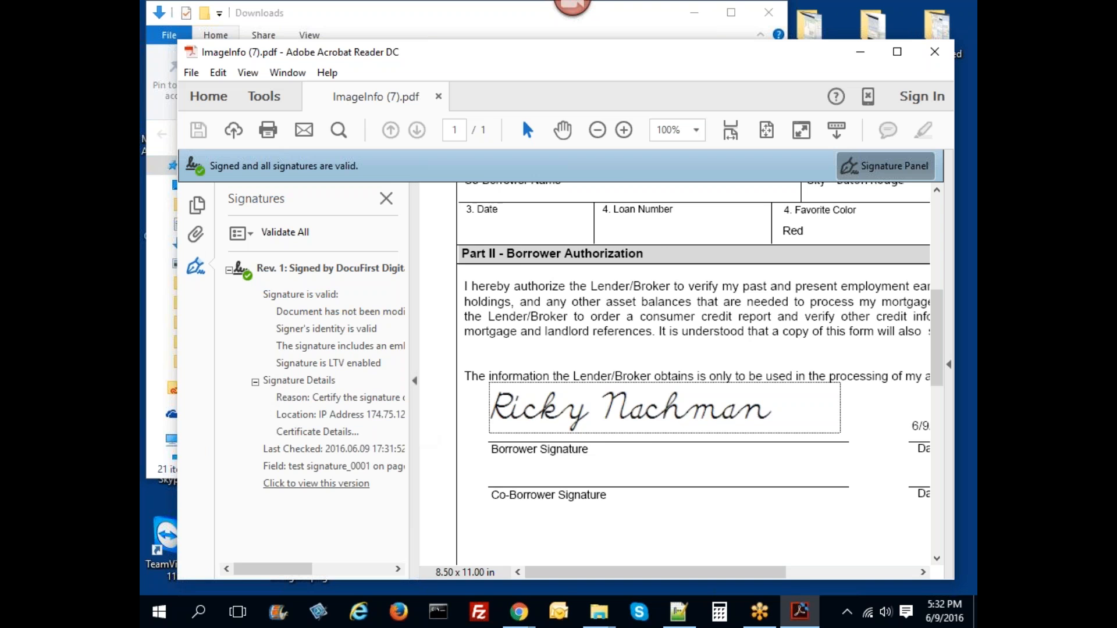
left_click_drag(413, 427, 475, 428)
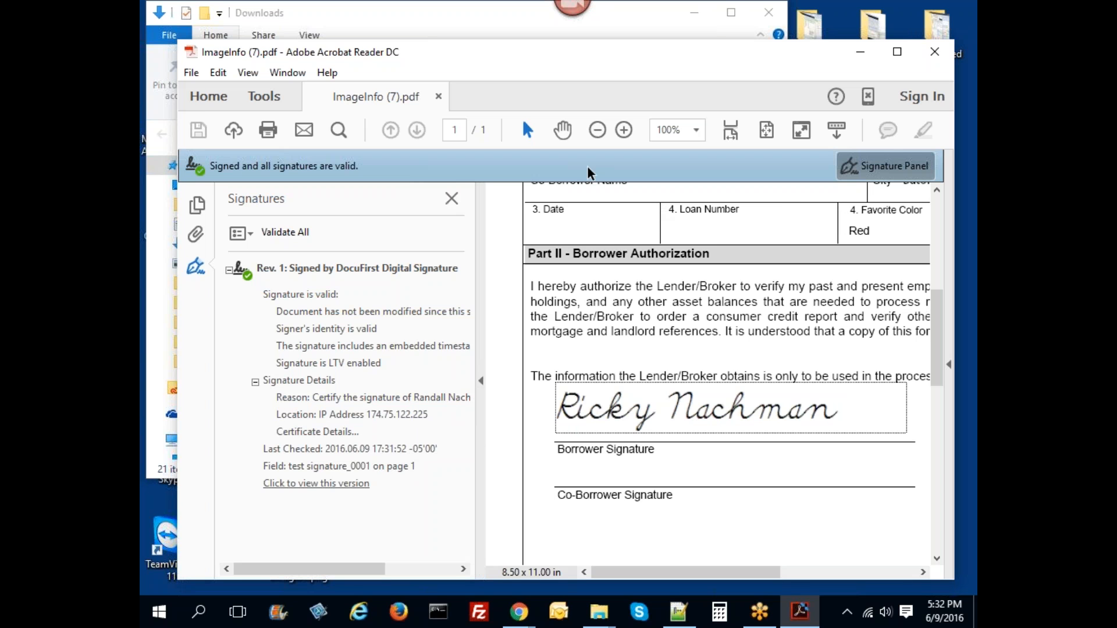
left_click(933, 61)
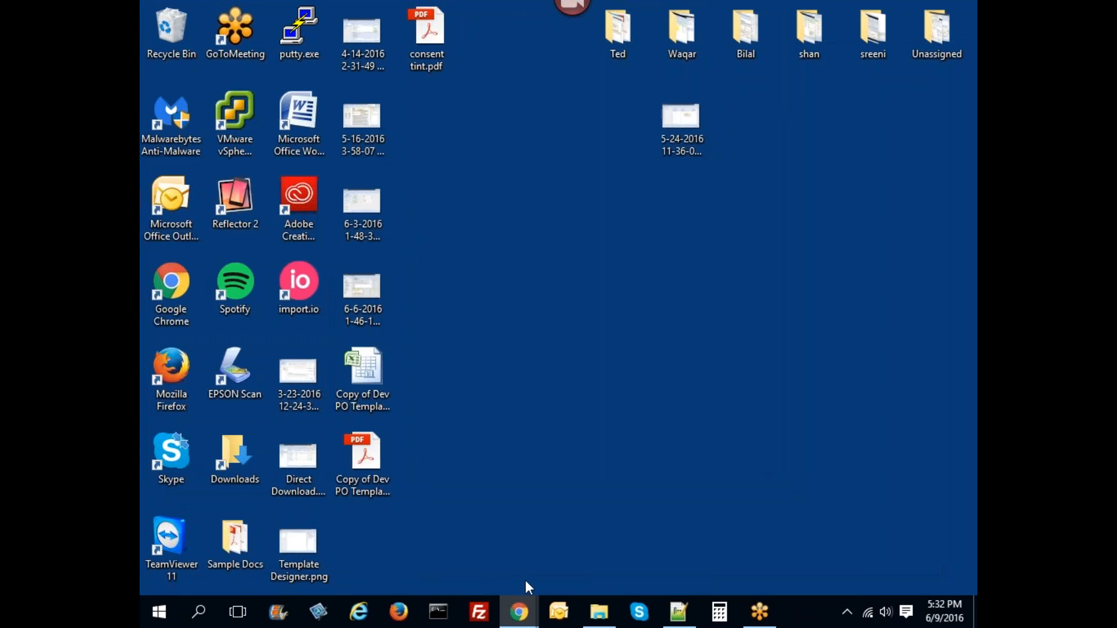
- Return to the ATLOS Chrome window and show the Dashboard's Recent Activity overview
mouse_move(519, 611)
left_click(442, 530)
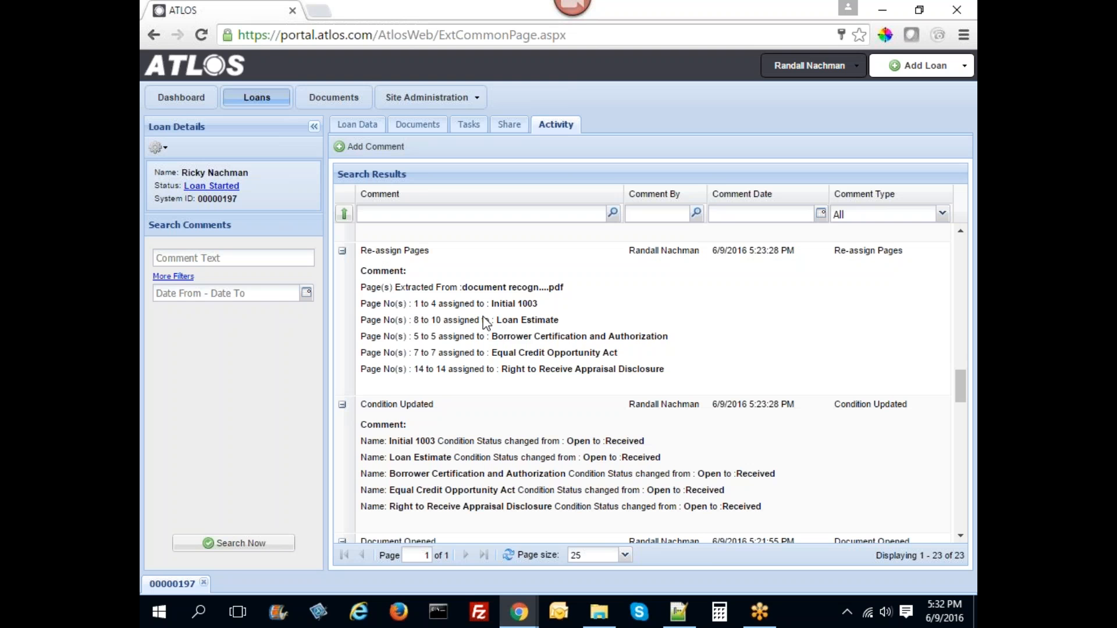
left_click(181, 97)
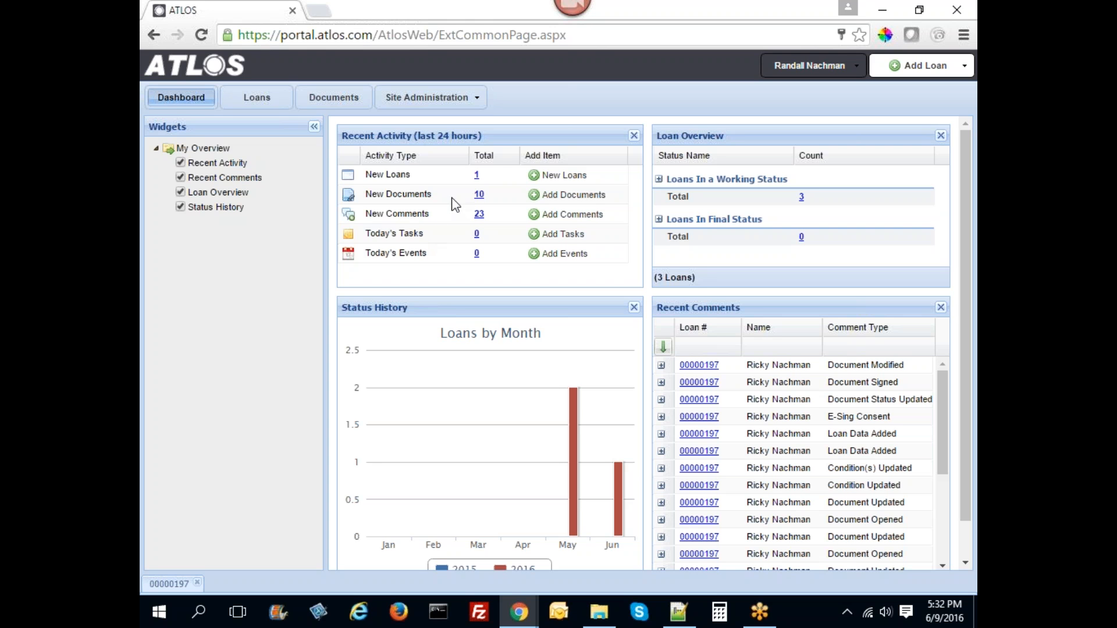
- Launch Snagit from the system tray's hidden icons and close the Windows 8 capture tip
left_click(847, 614)
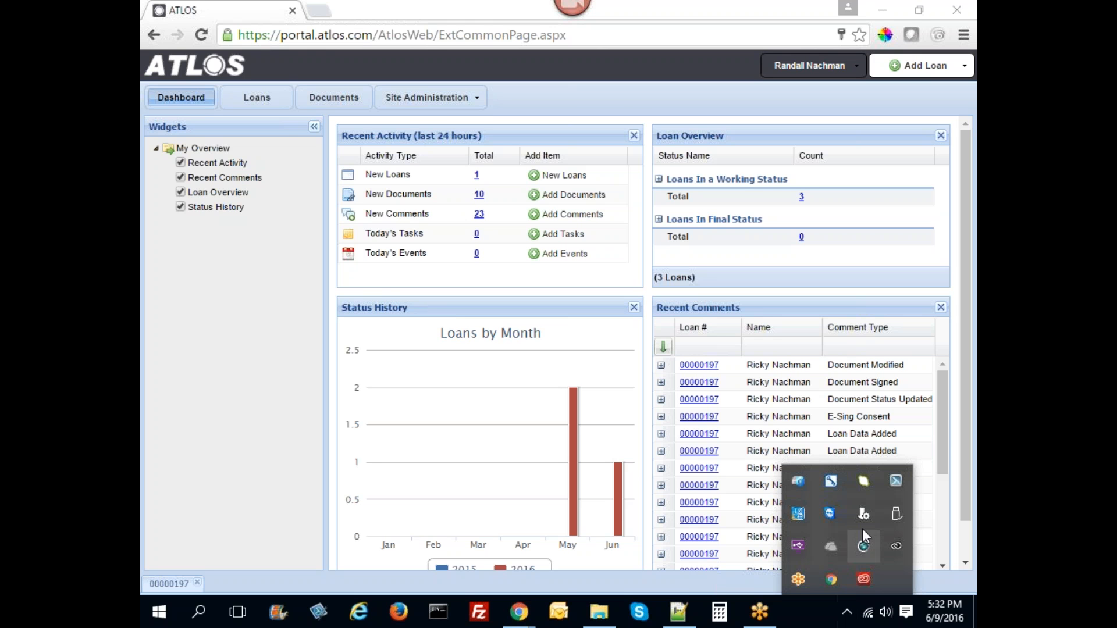
left_click(893, 482)
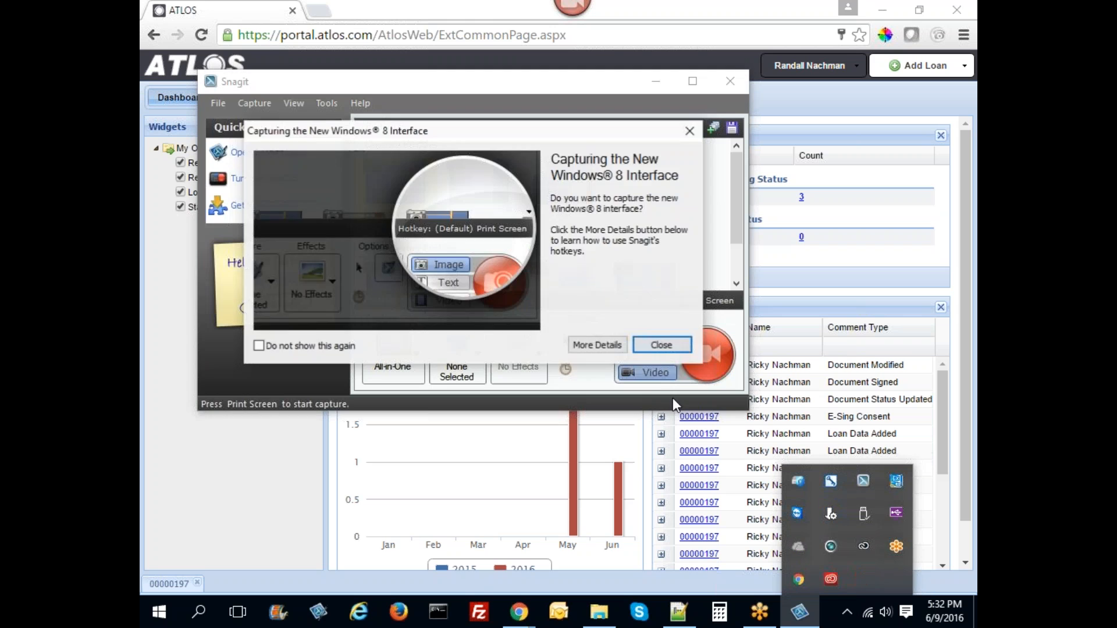
left_click(660, 347)
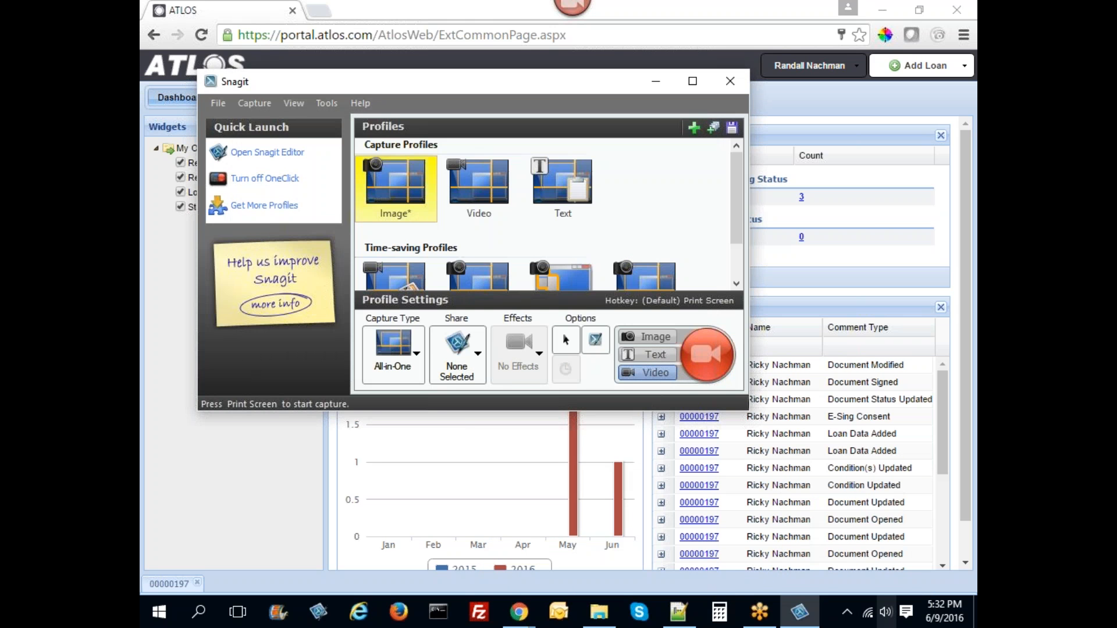